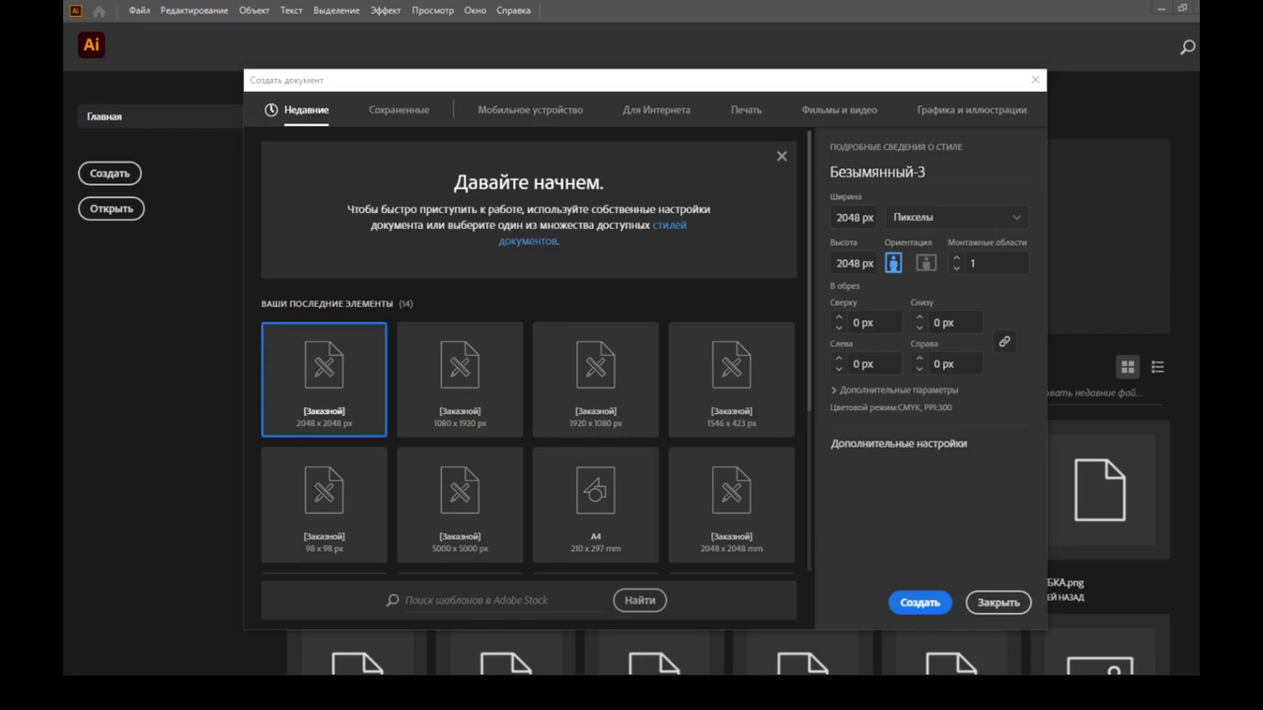
Step: Create a 2048×2048 px document and draw a tall ellipse on the left of the page
double_click(349, 377)
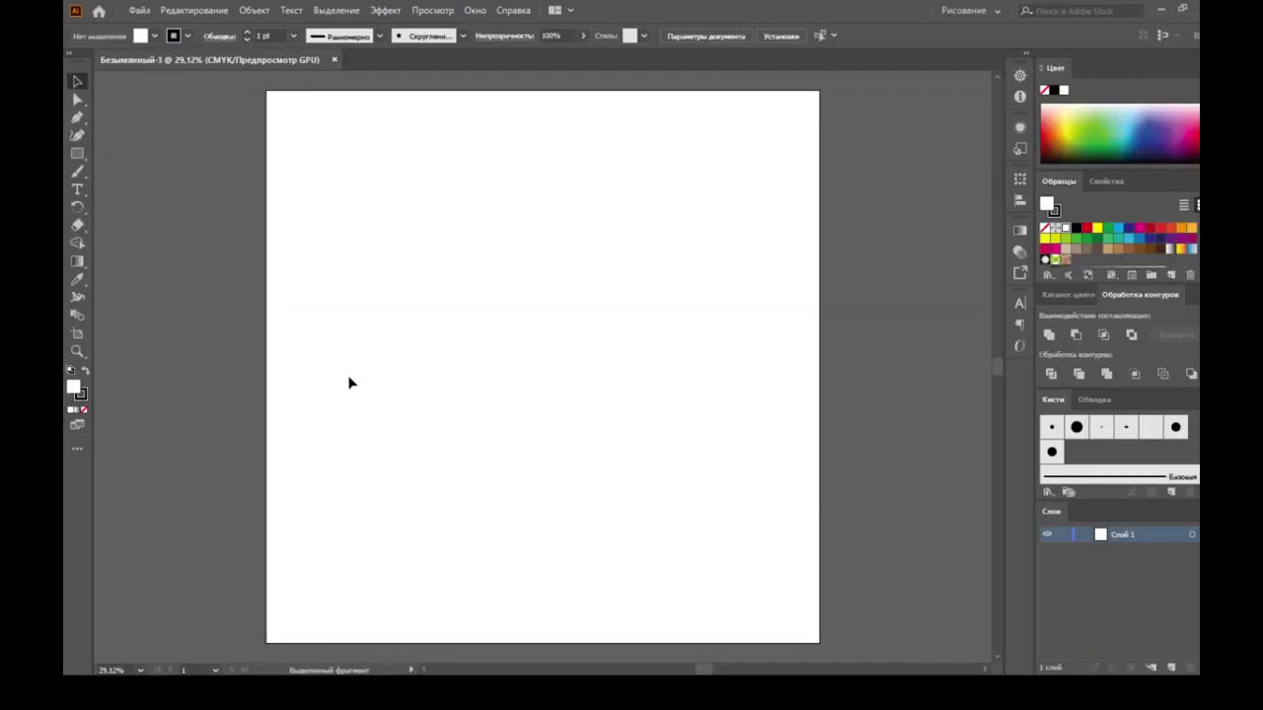
click(78, 154)
right_click(78, 155)
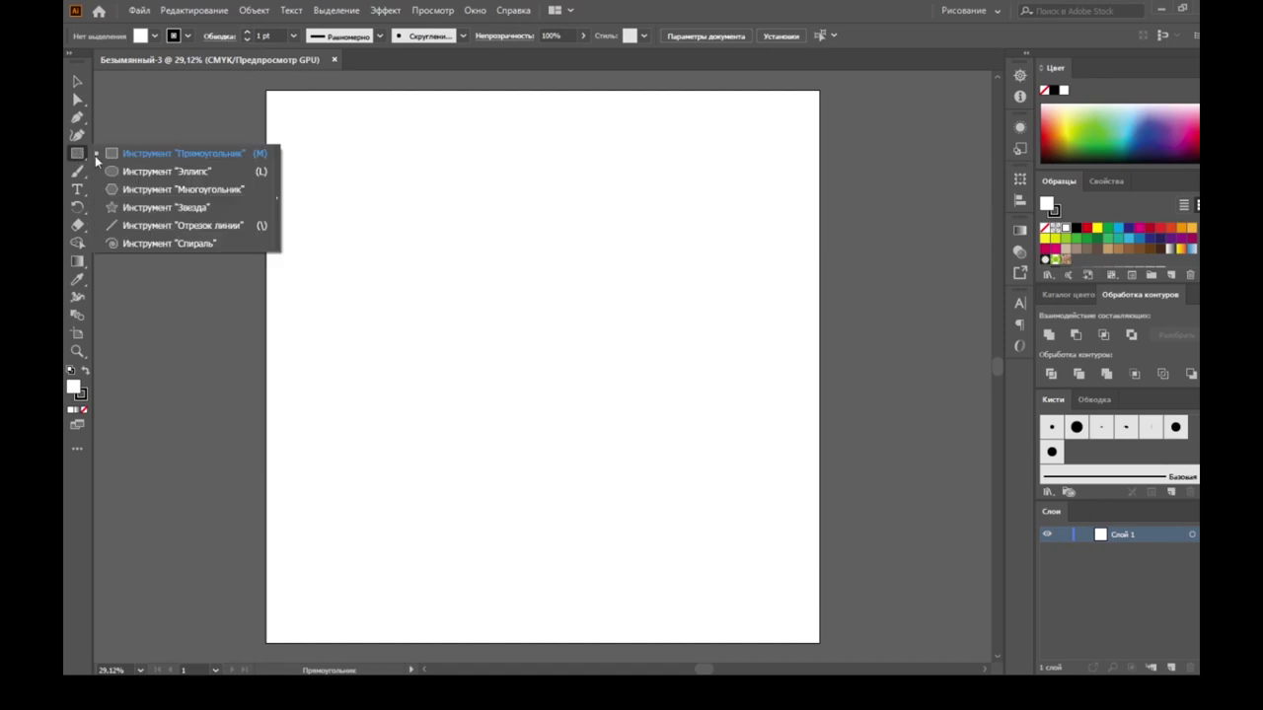
click(149, 171)
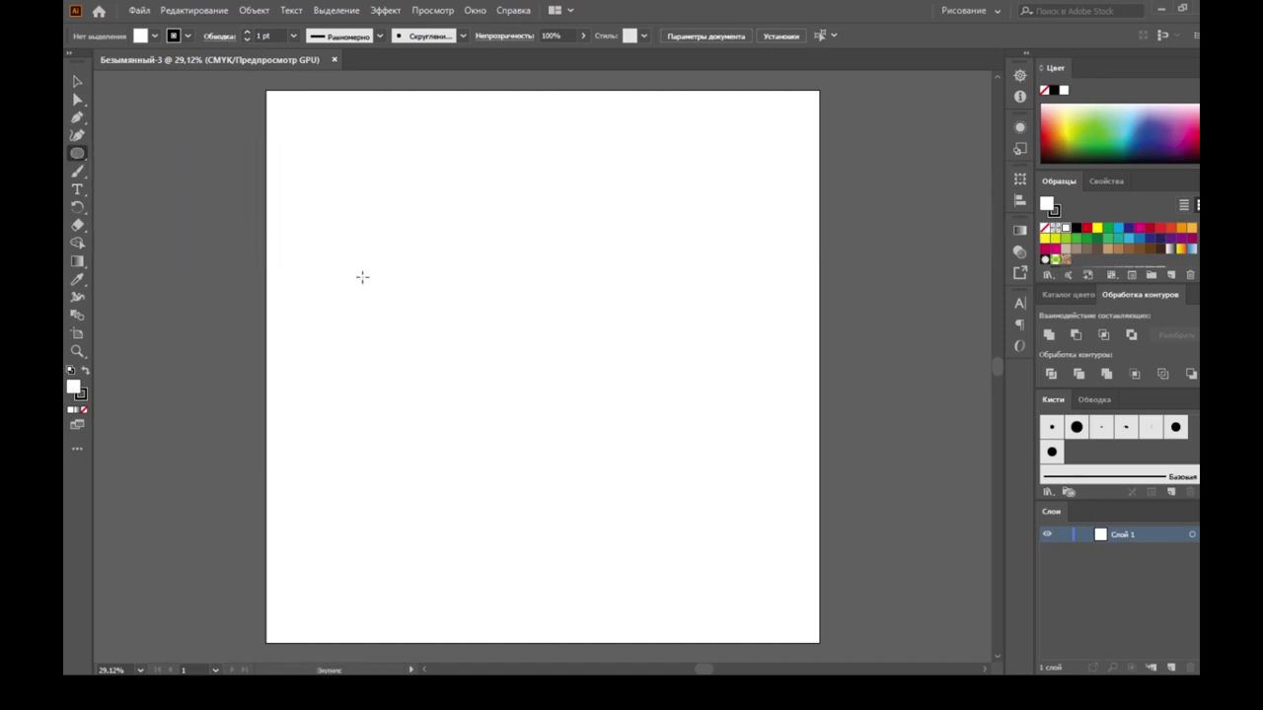
drag(359, 250, 387, 338)
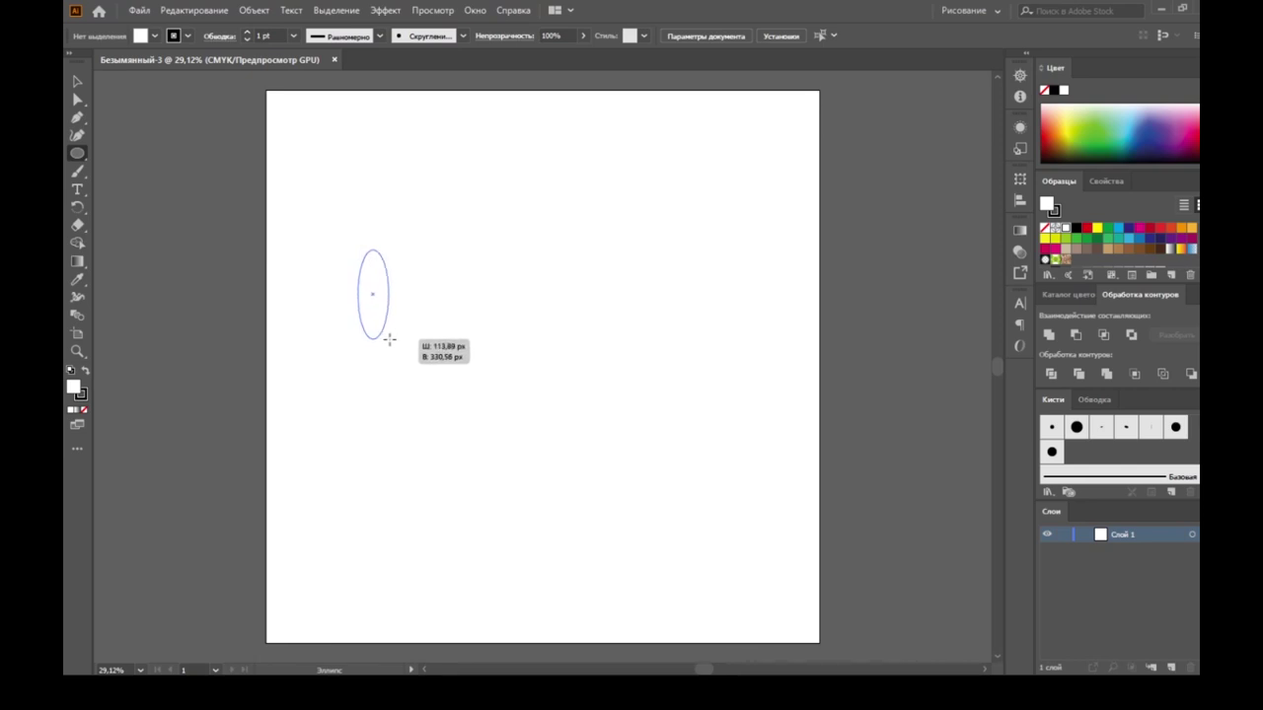
drag(387, 338, 390, 339)
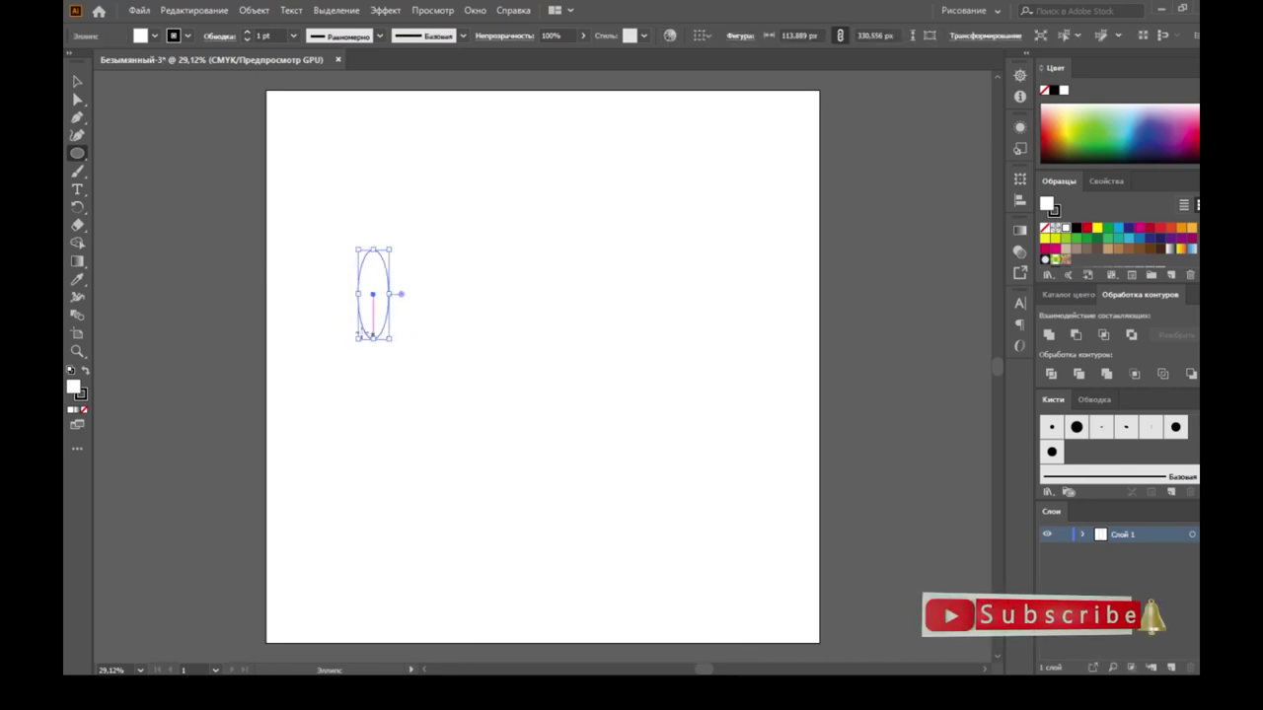
Step: Remove the ellipse's fill and raise its stroke weight to 29 pt
click(85, 407)
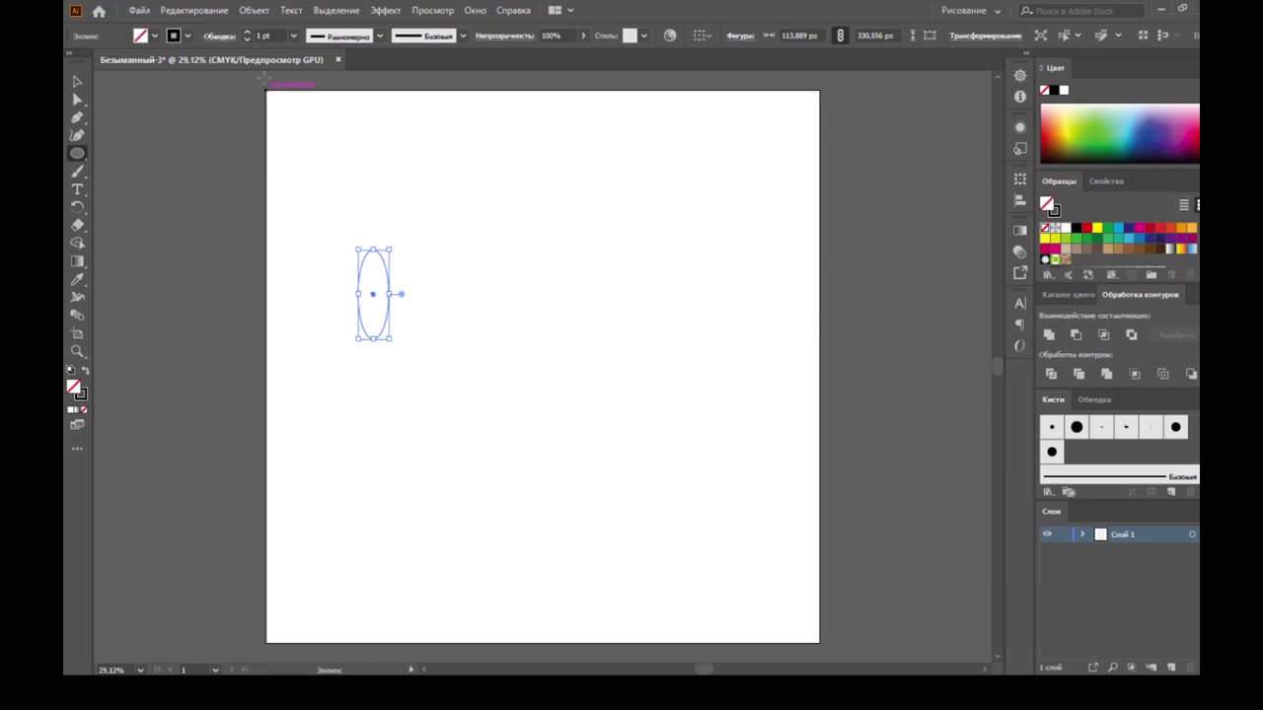
click(247, 33)
click(247, 34)
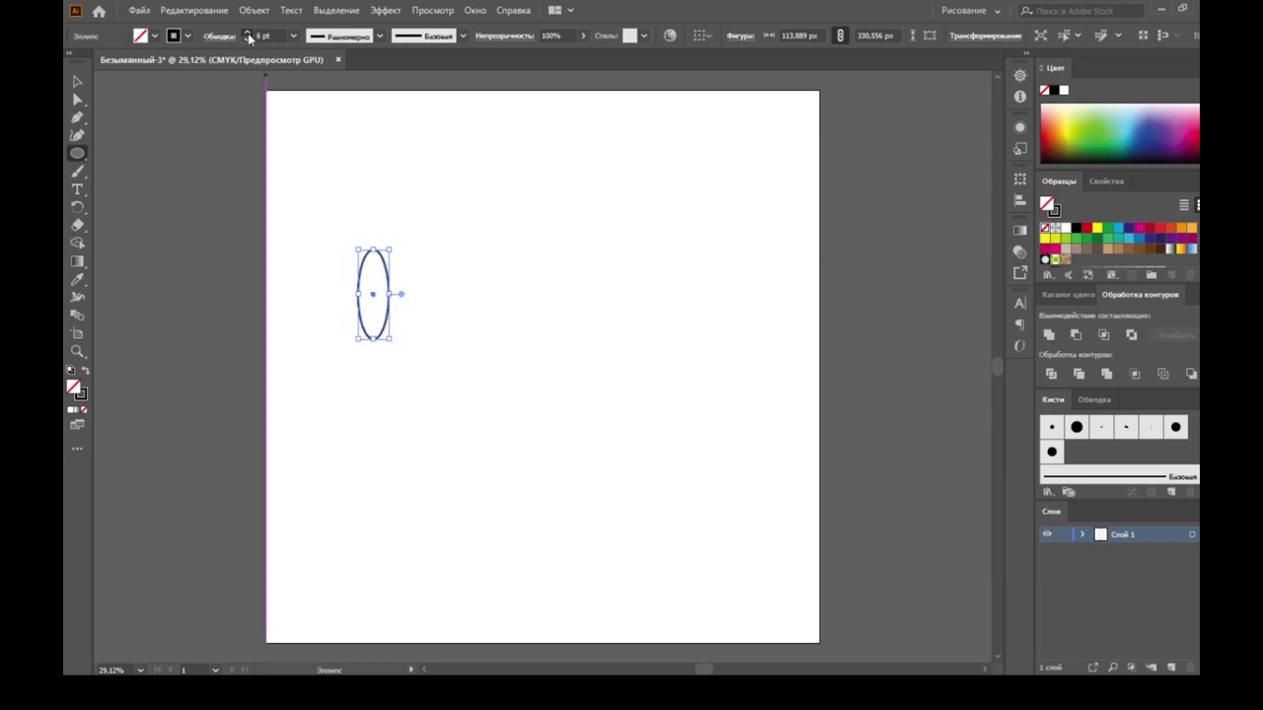
click(248, 34)
click(248, 33)
click(247, 33)
click(247, 33)
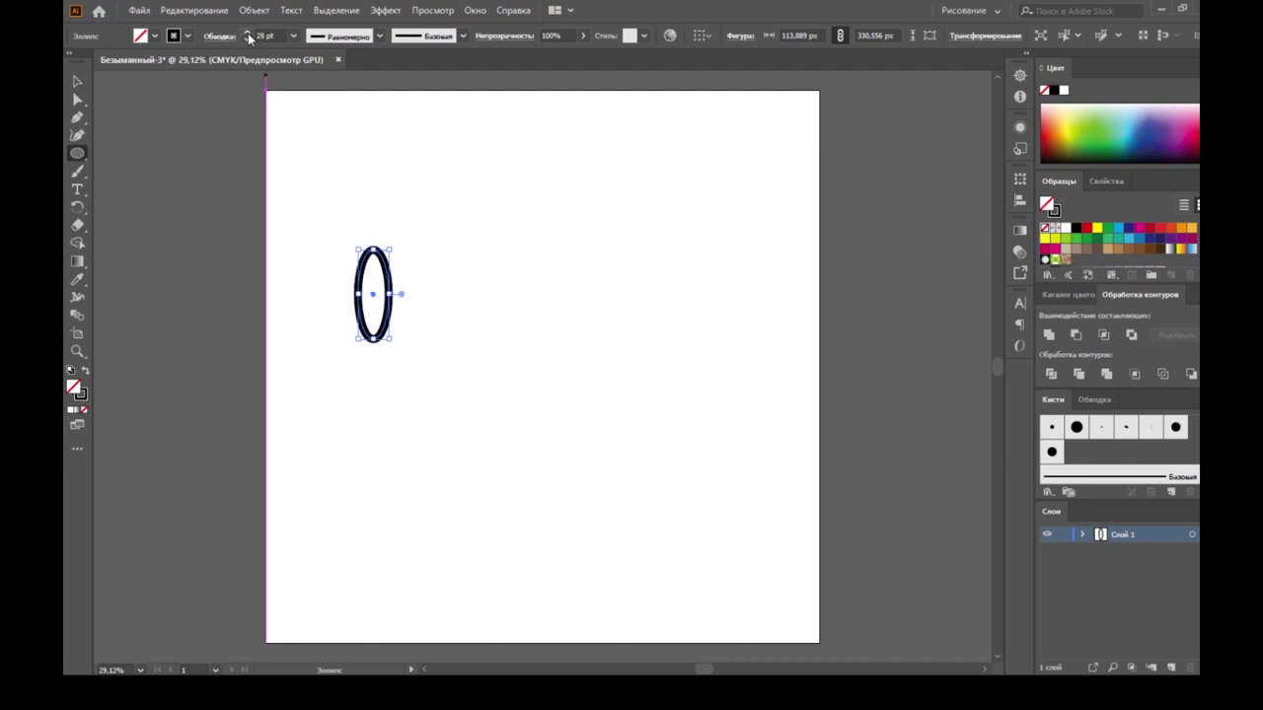
click(247, 33)
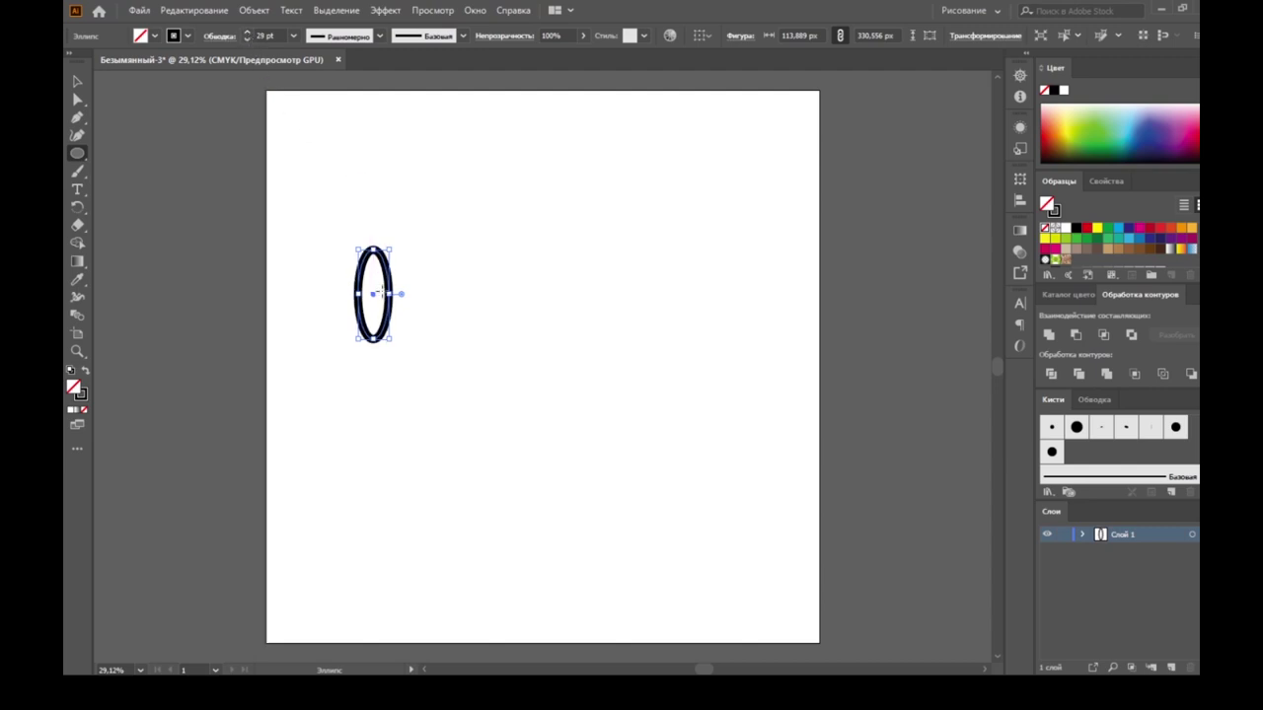
Step: Narrow the ellipse to about 100 px wide and duplicate it twice leftward into three overlapping rings
scroll(373, 296, up, 3)
scroll(373, 296, up, 1)
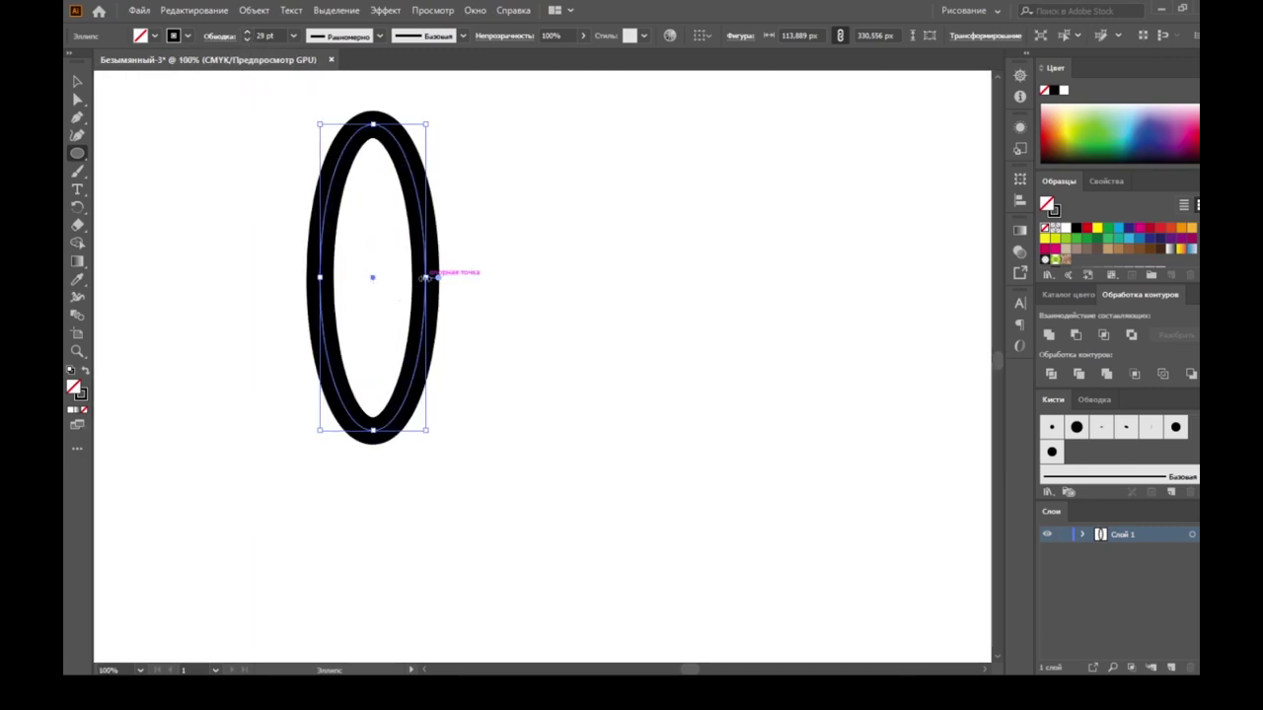
drag(424, 277, 412, 277)
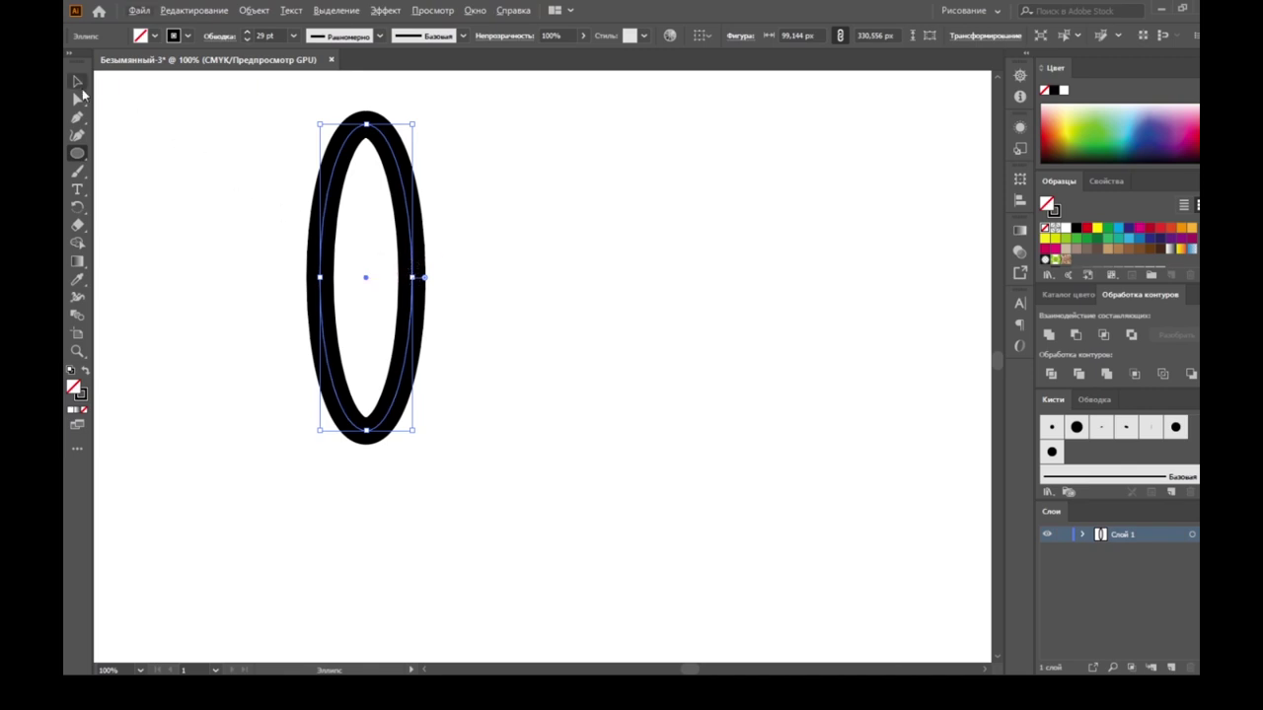
click(77, 82)
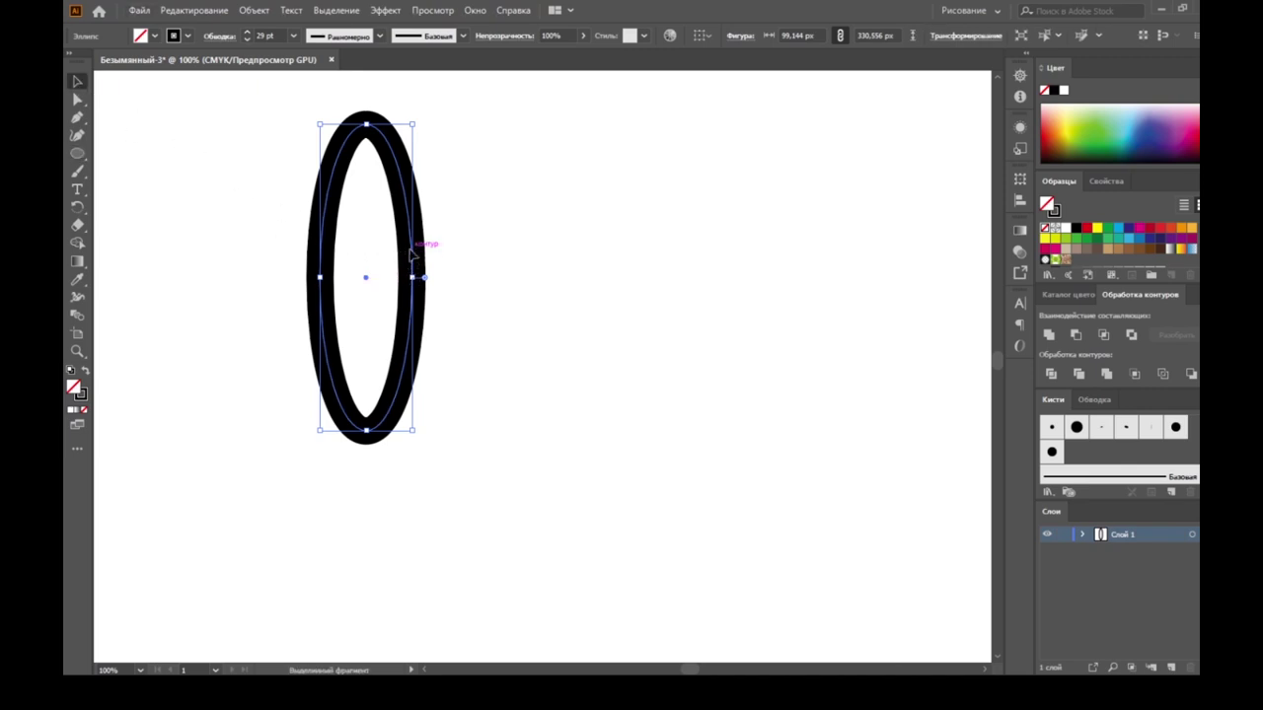
drag(412, 255, 357, 255)
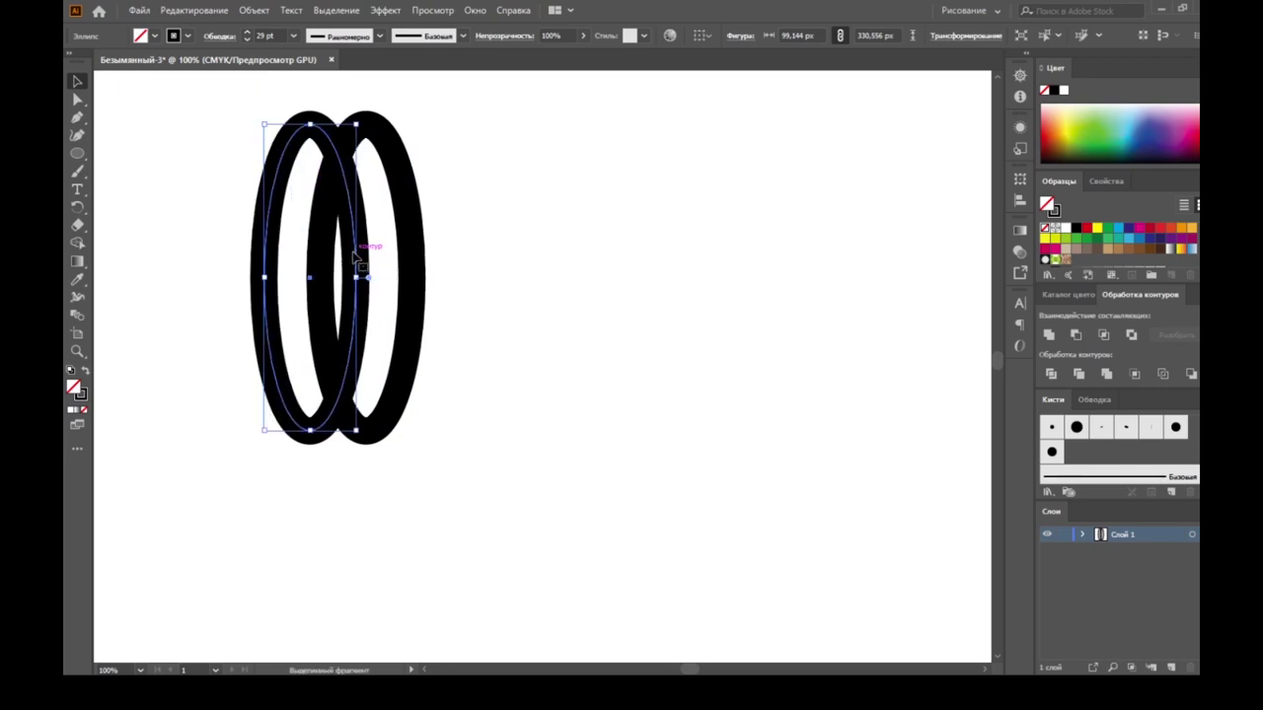
key(ctrl+d)
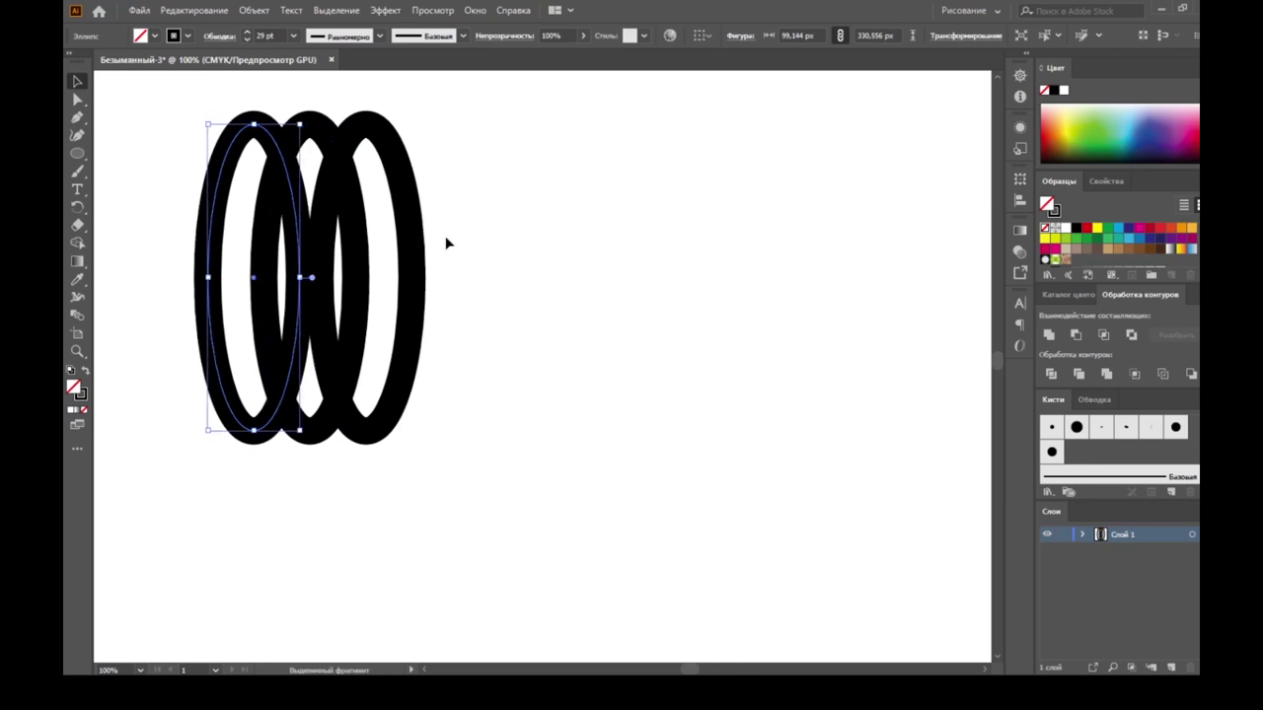
click(335, 148)
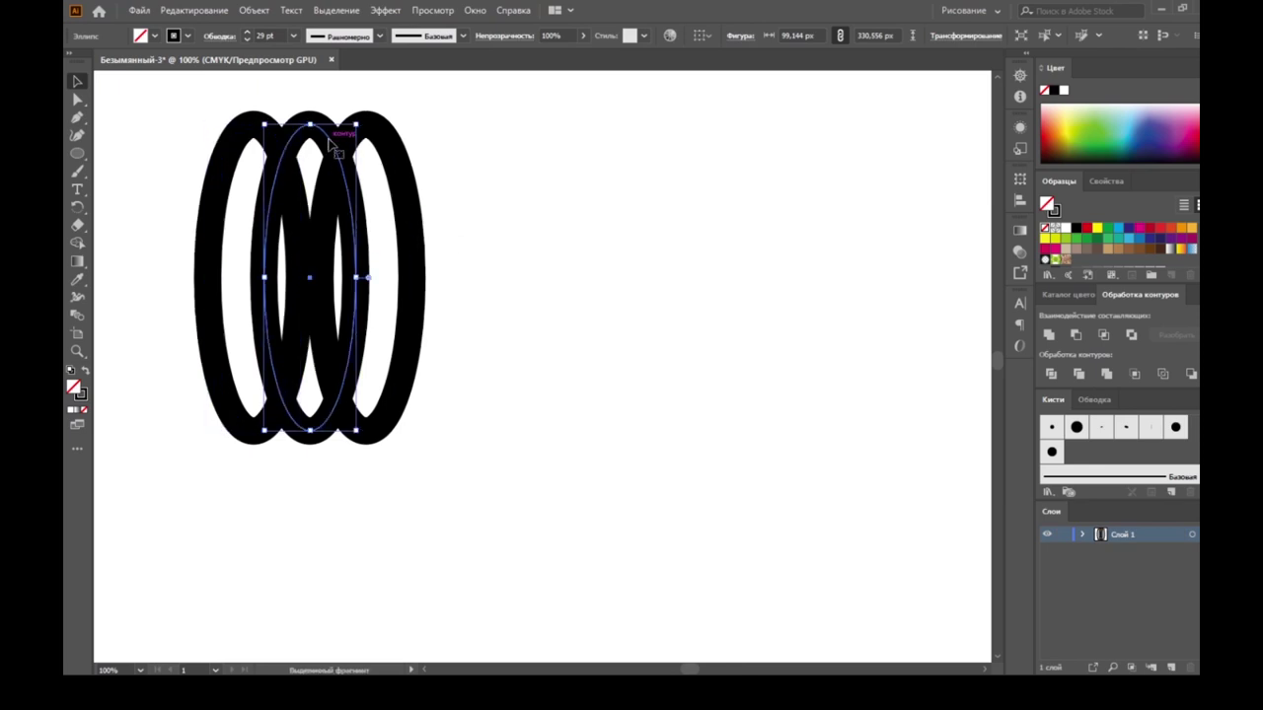
Step: Shrink the middle ring to about 78 × 260 px and the left to 58 × 195 px, nudged right to overlap
drag(356, 125, 281, 144)
click(276, 138)
click(348, 253)
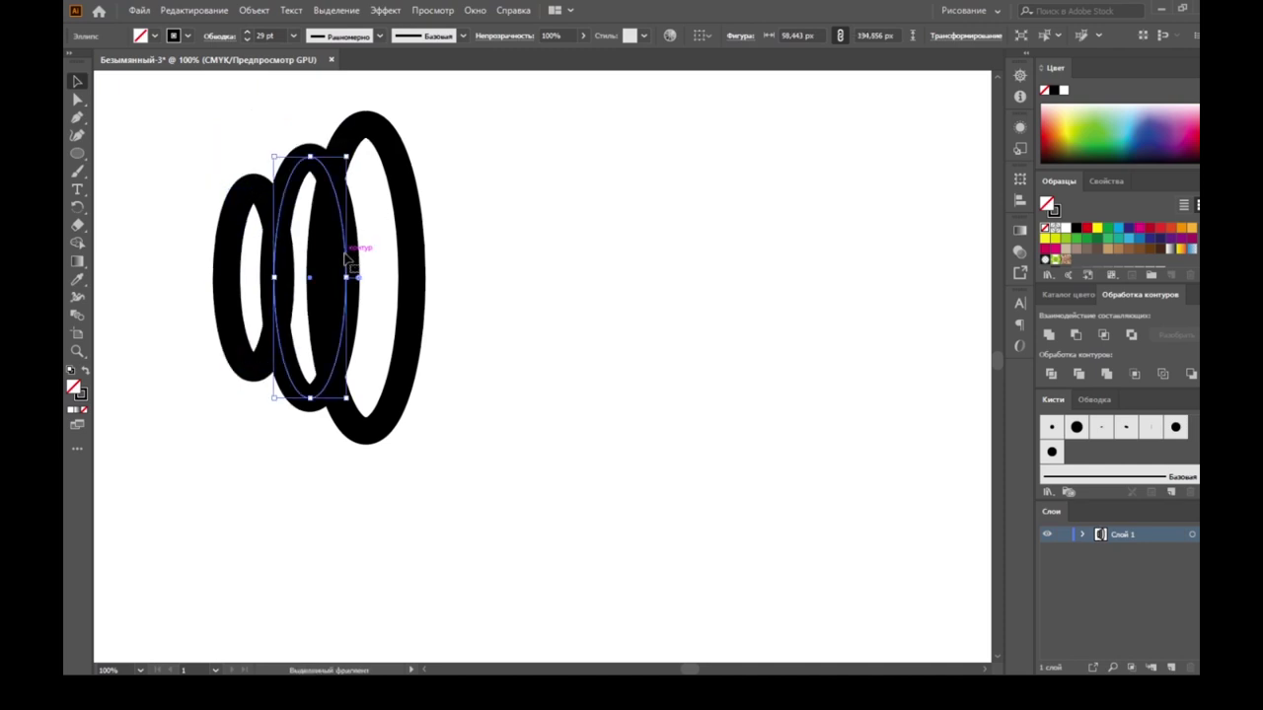
key(Right)
key(Right)
key(Right)
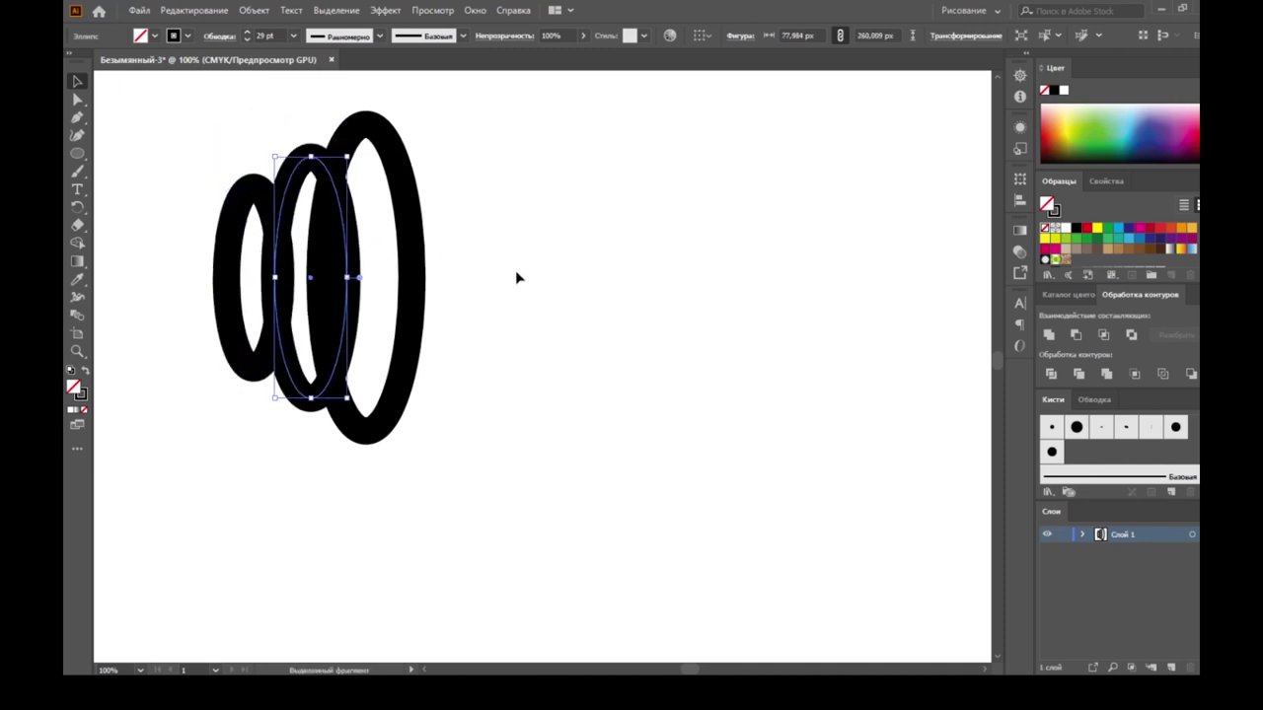
key(Right)
key(Right)
key(Right)
key(Right)
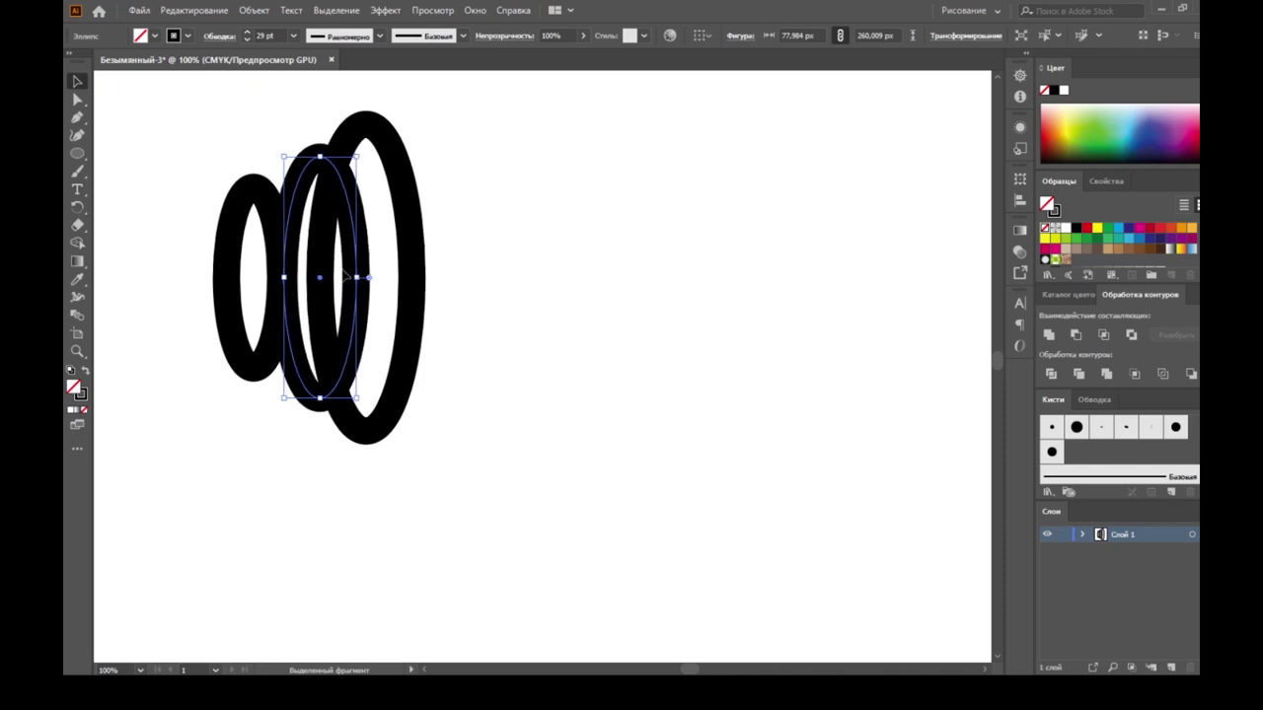
click(236, 337)
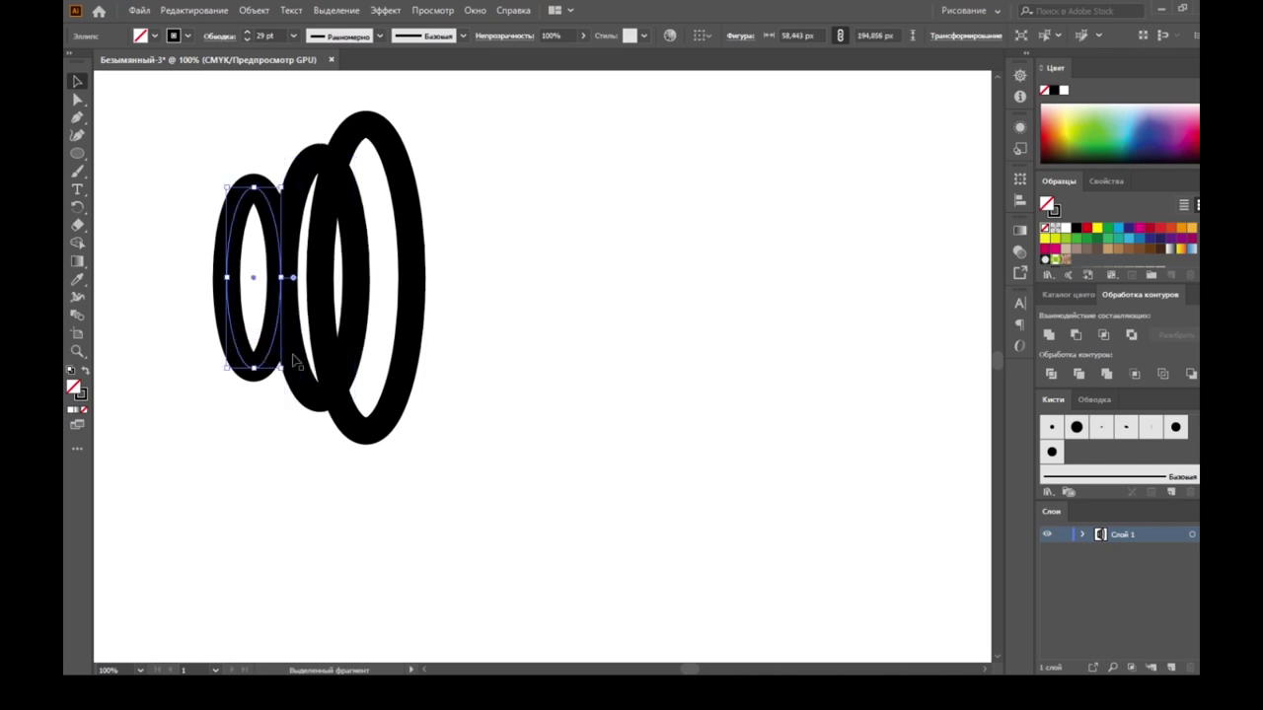
key(Right)
key(Right)
key(Right)
key(Right)
key(Right)
key(Right)
key(Right)
key(Right)
key(Right)
key(Right)
key(Right)
key(Right)
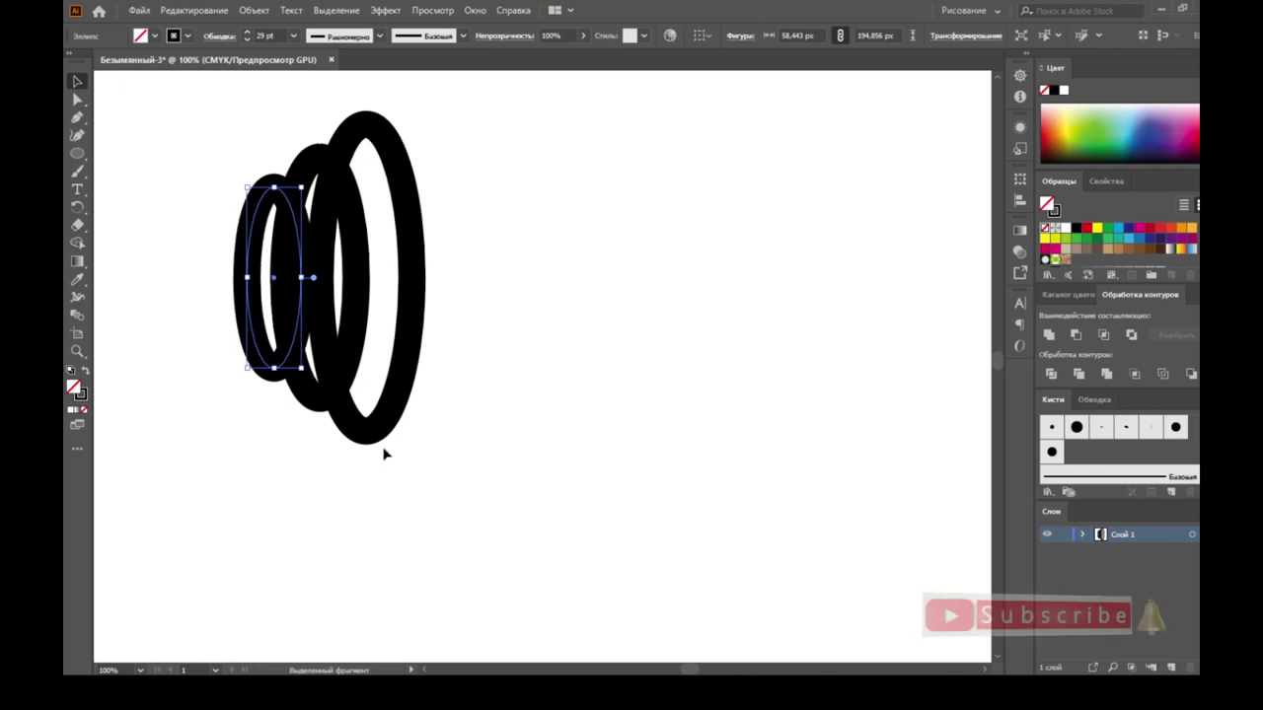
key(Right)
key(Right)
key(Right)
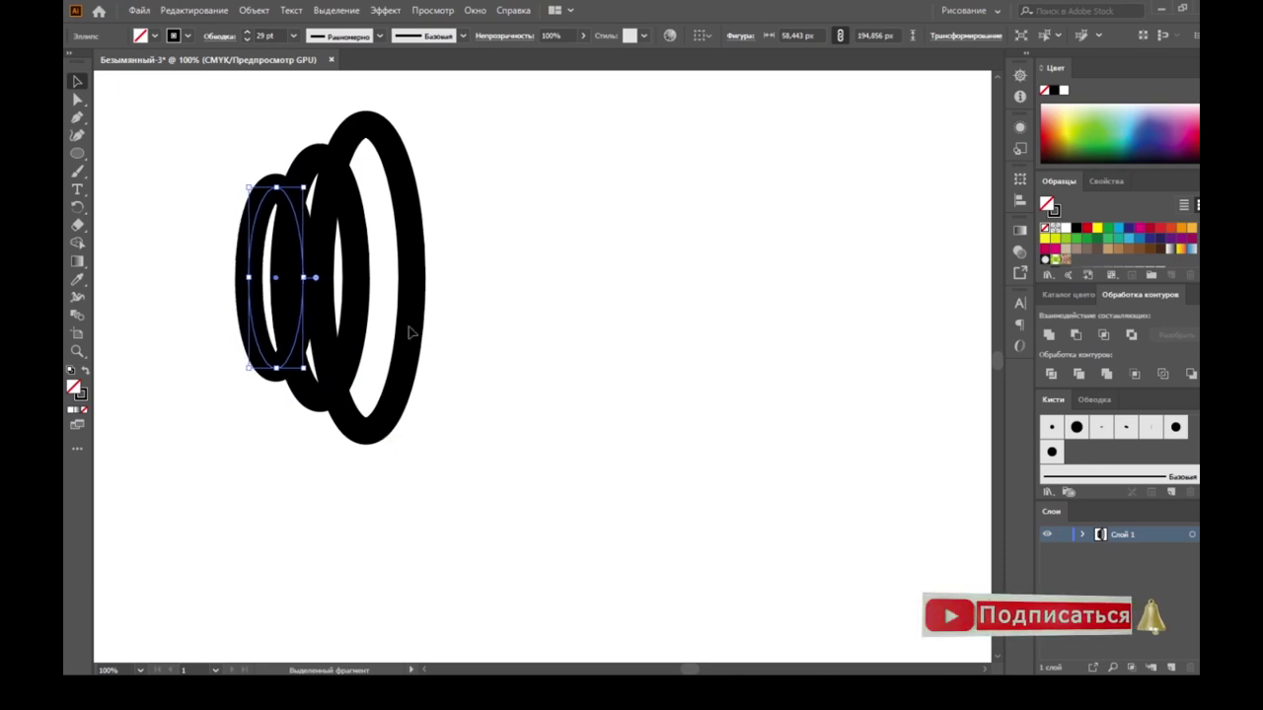
drag(510, 203, 229, 312)
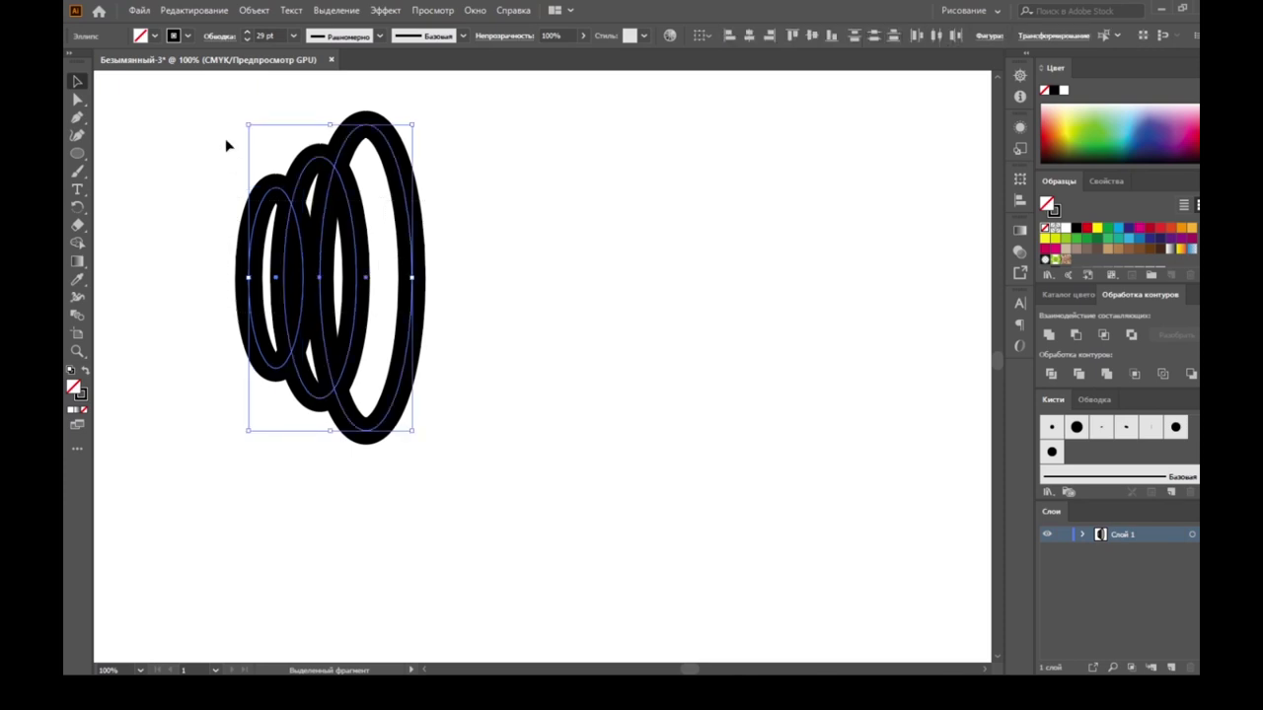
Step: Convert the three ring strokes into filled black shapes with Object > Path > Outline Stroke
click(249, 12)
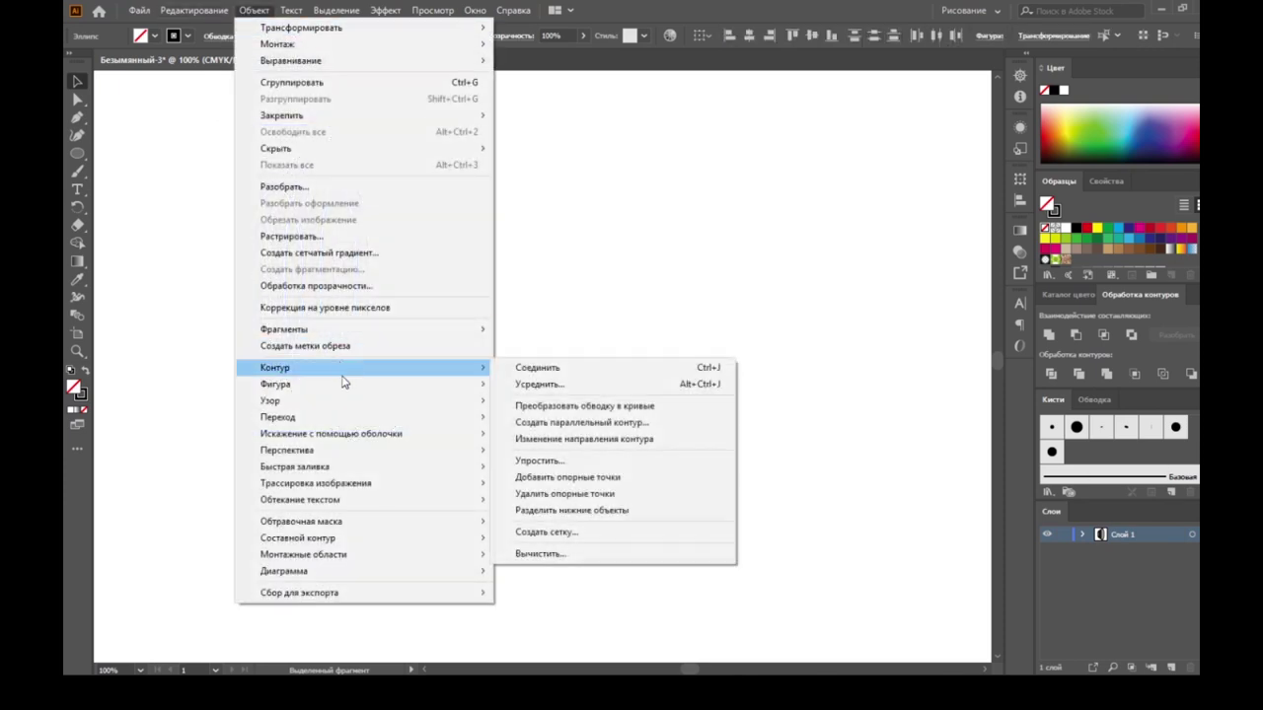
mouse_move(275, 367)
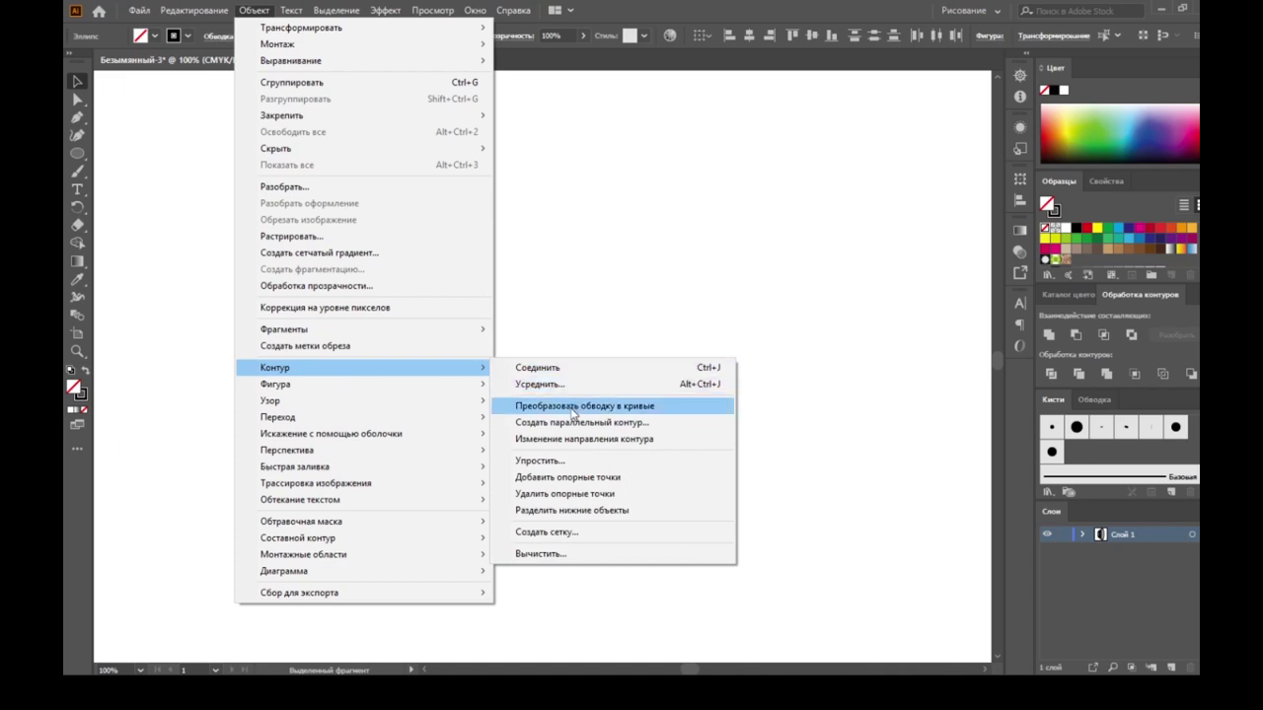
click(573, 406)
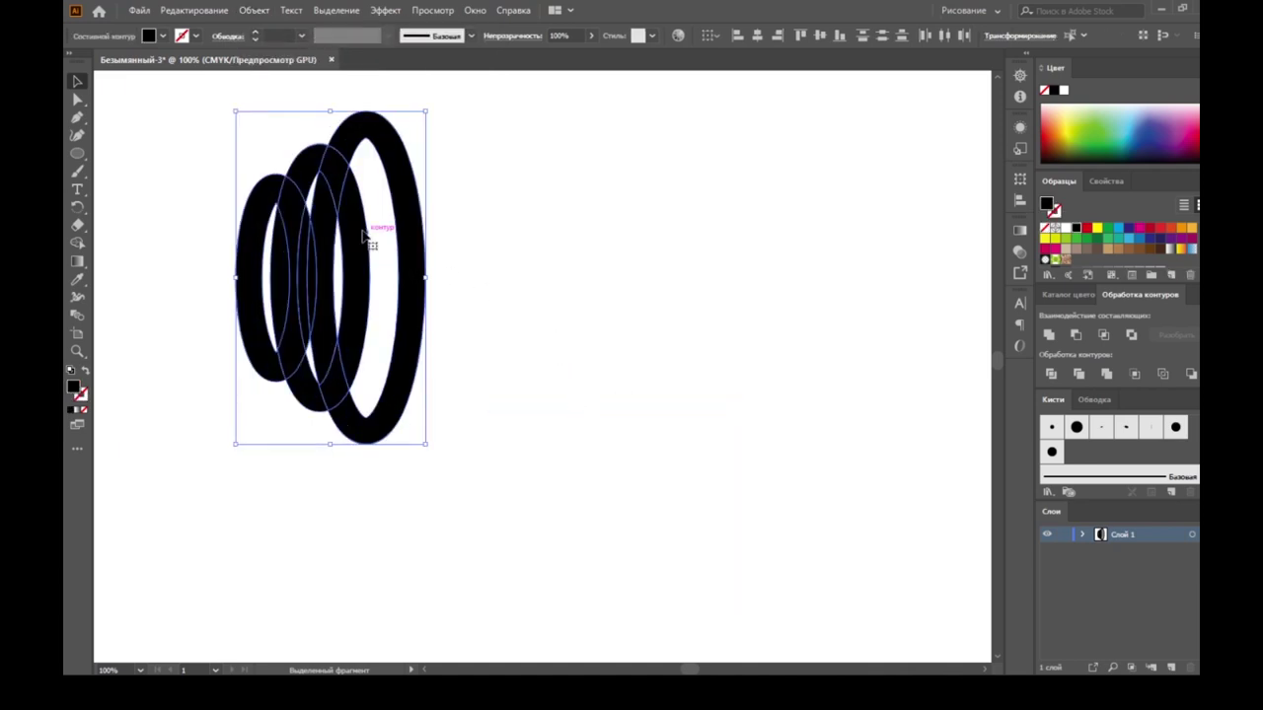
click(257, 12)
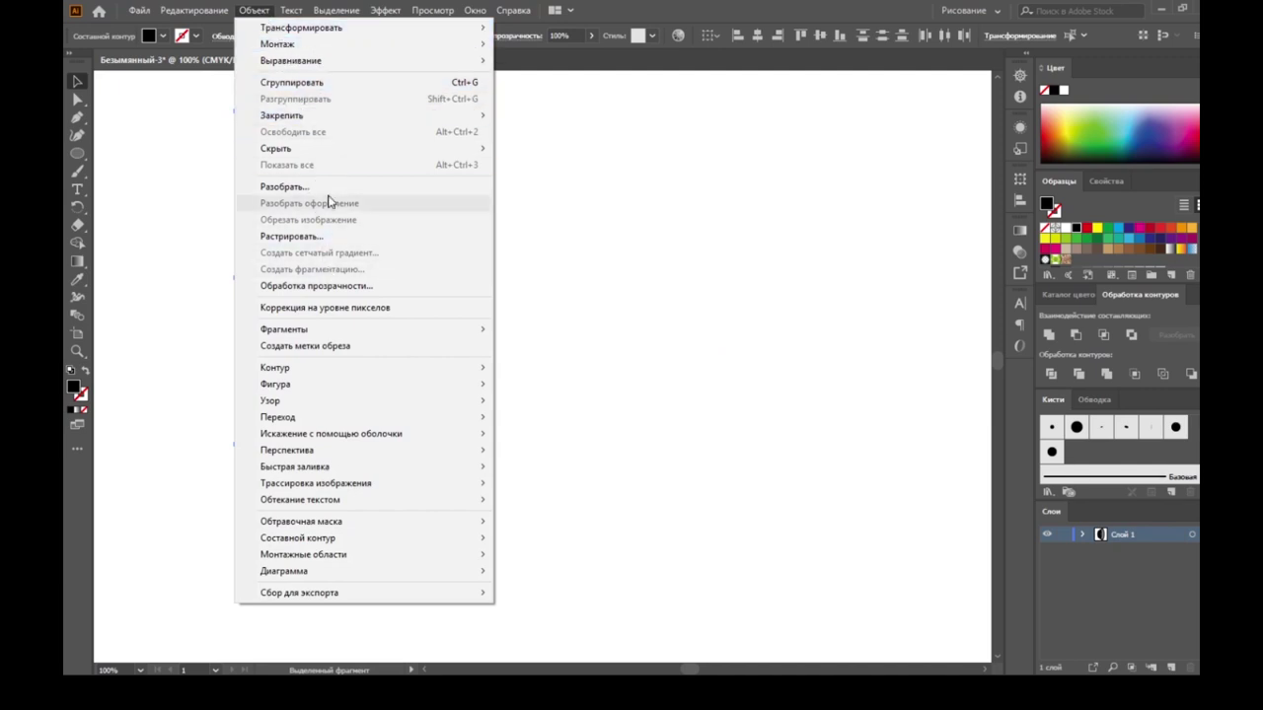
mouse_move(326, 367)
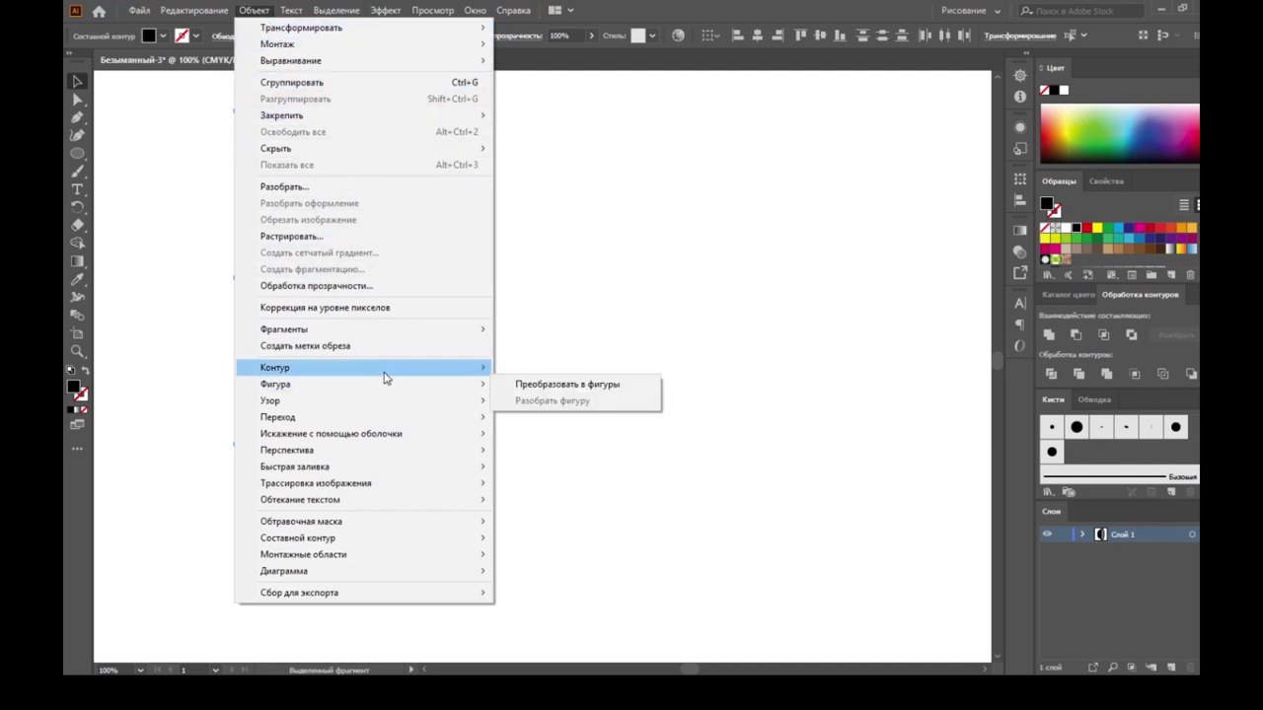
Step: Add a 4 px offset path around the outlined rings and fill it white
click(610, 429)
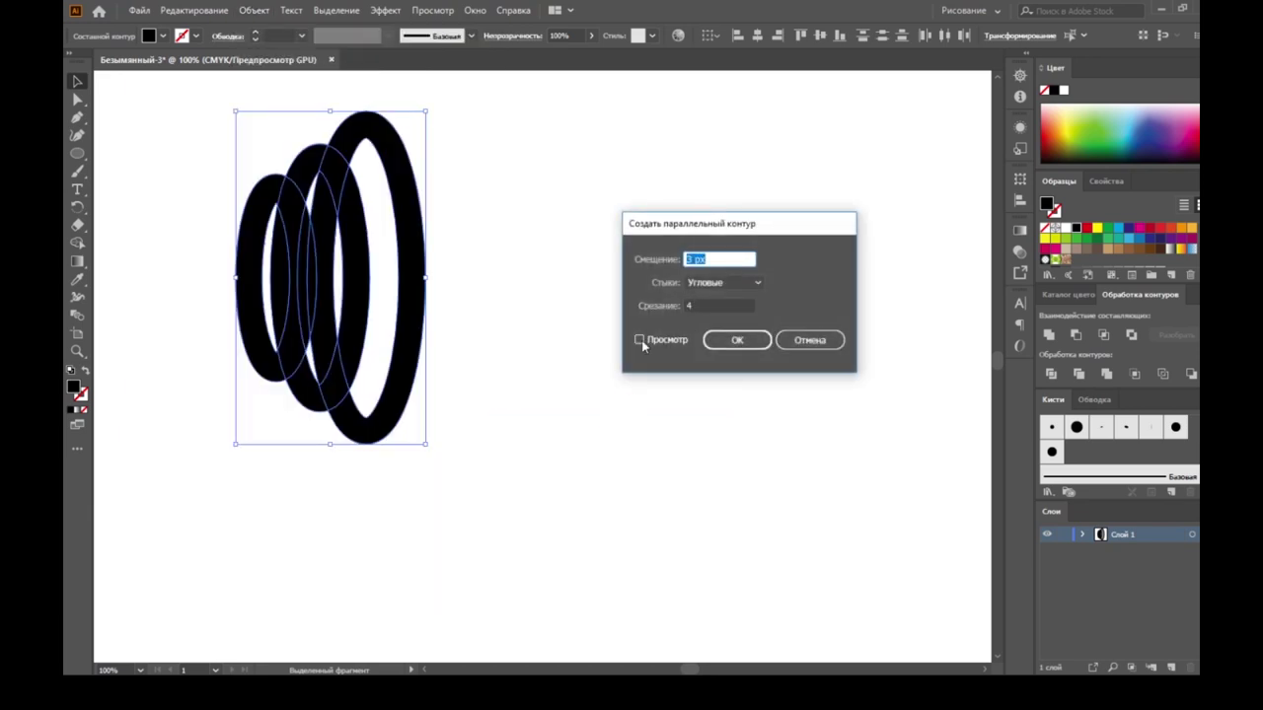
click(639, 341)
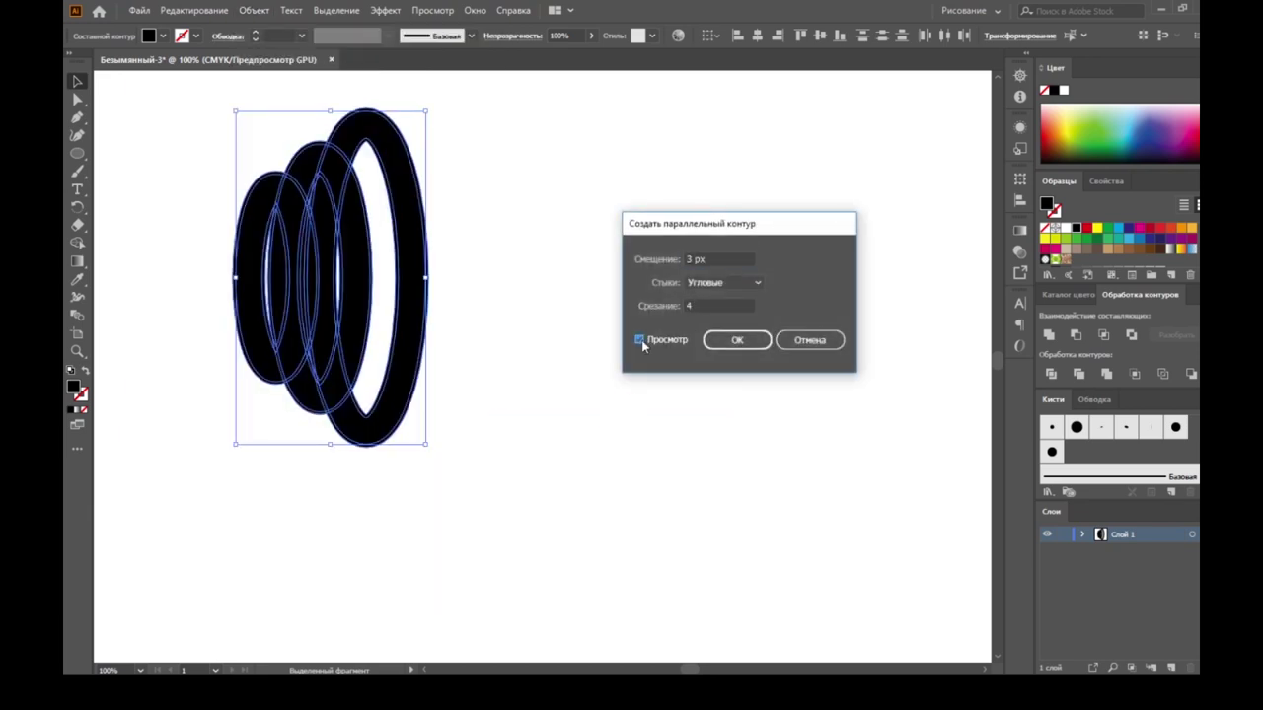
click(688, 259)
text(4)
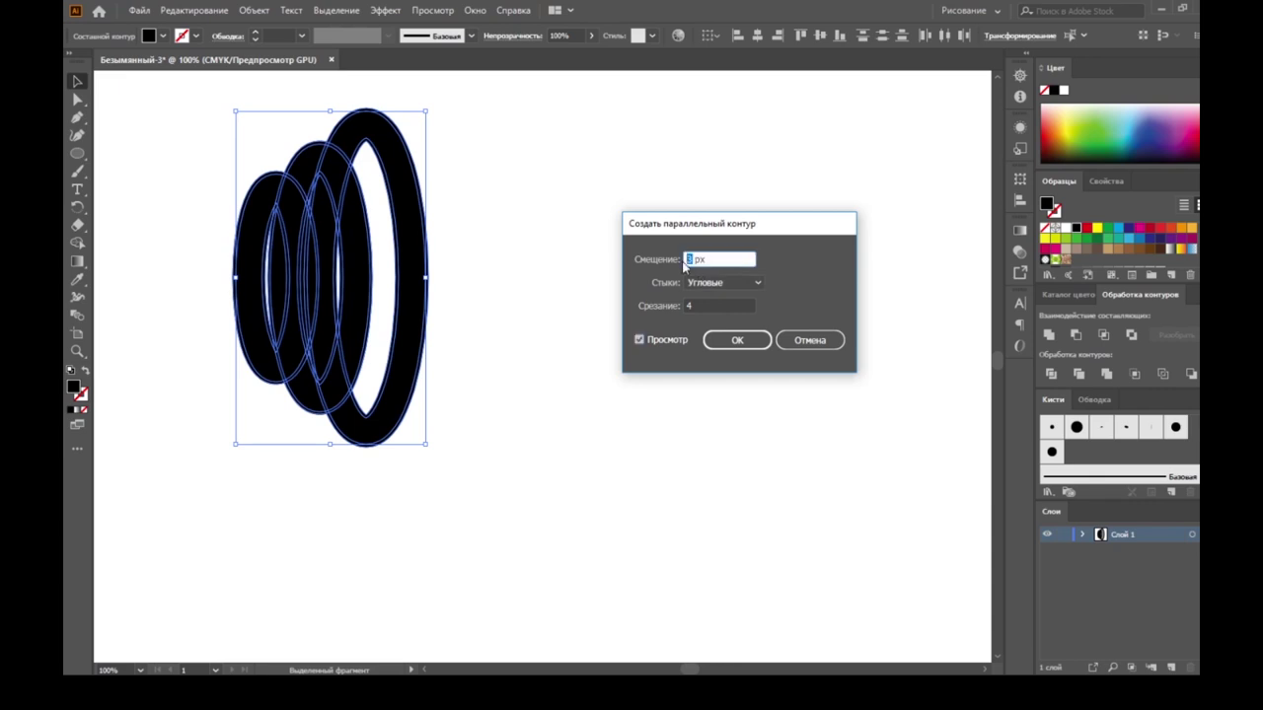
click(737, 340)
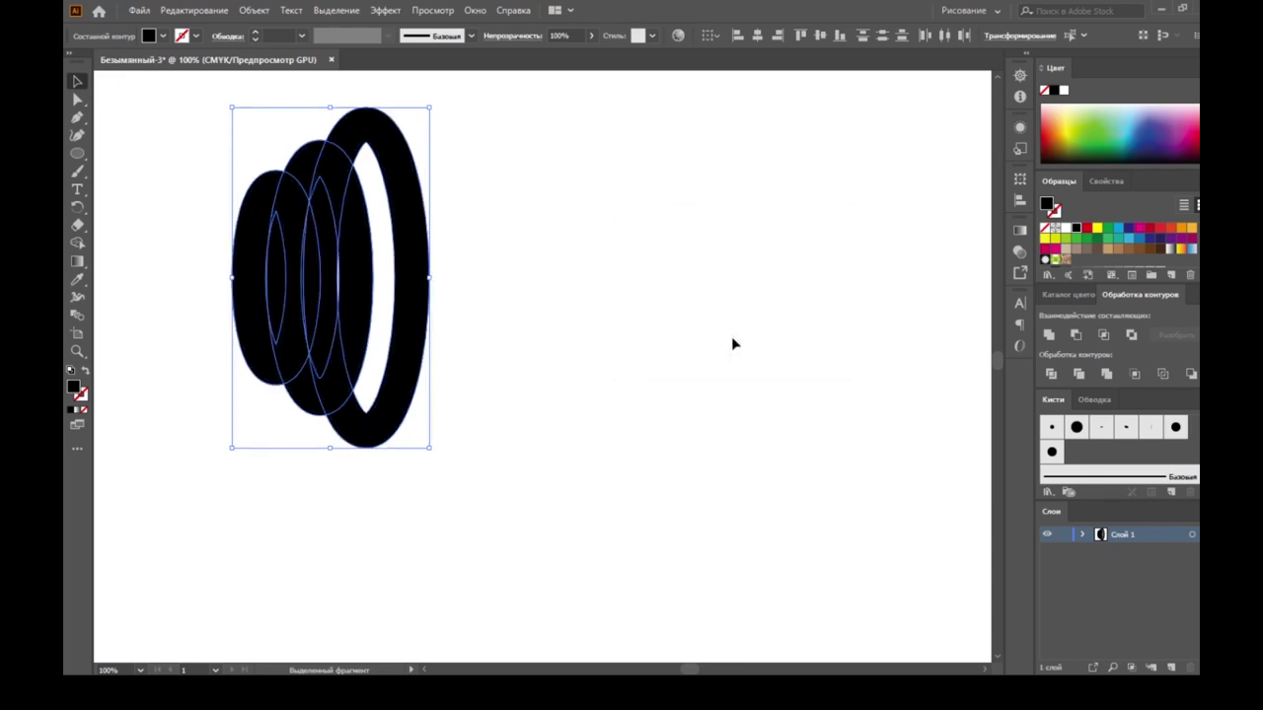
click(1065, 228)
Step: Move the rings lower on the artboard and marquee-select all the ring pieces
drag(240, 185, 239, 203)
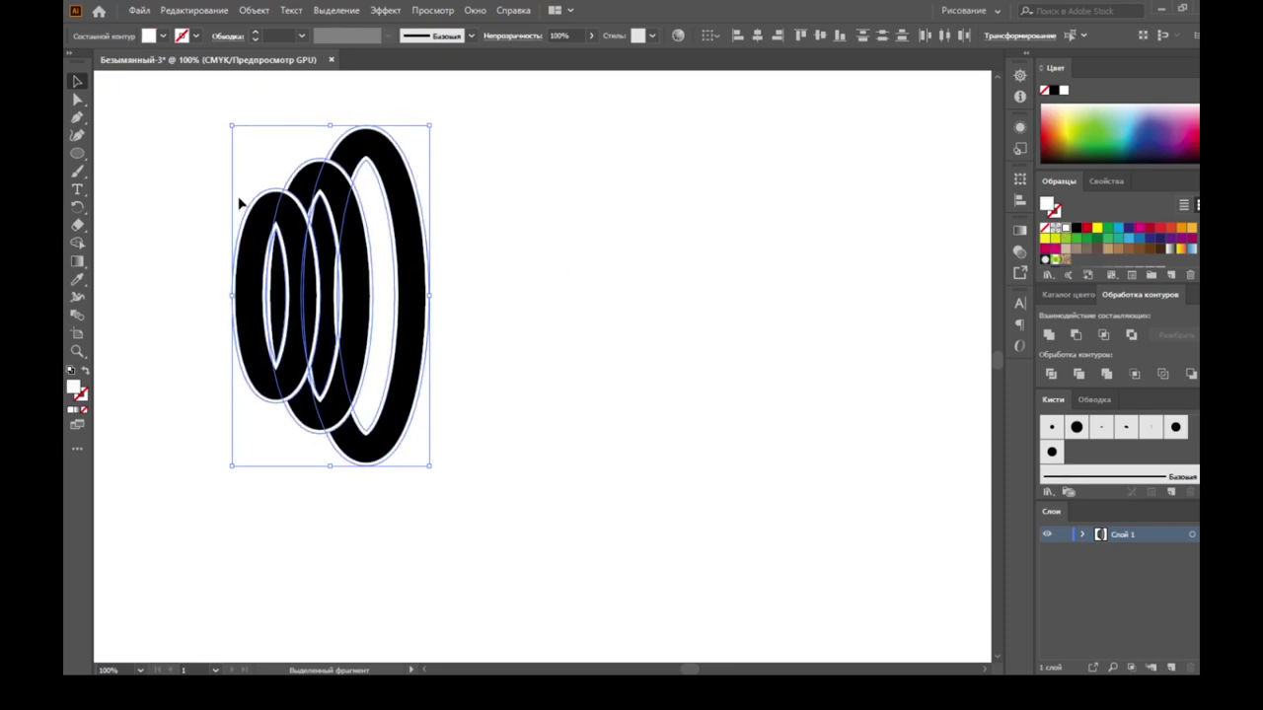
key(Down)
key(Down)
key(Down)
key(Down)
key(Down)
key(Down)
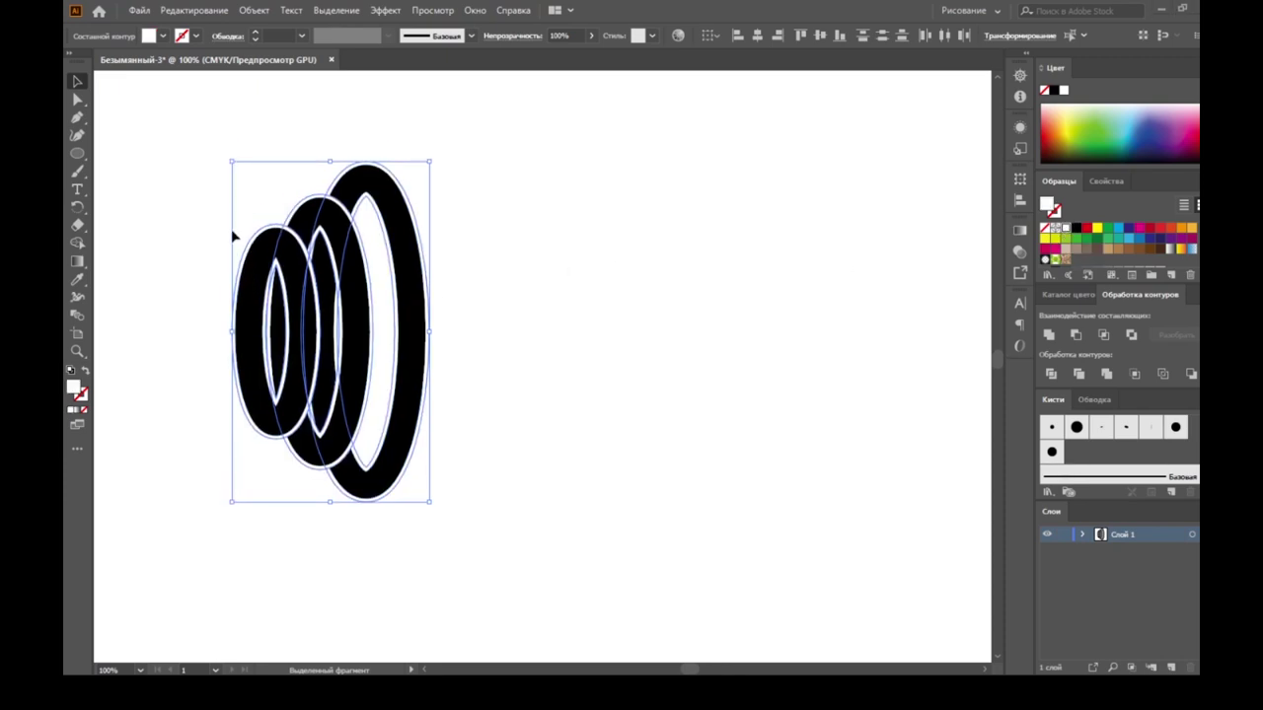
alt+scroll(234, 236, up, 1)
alt+scroll(236, 238, up, 1)
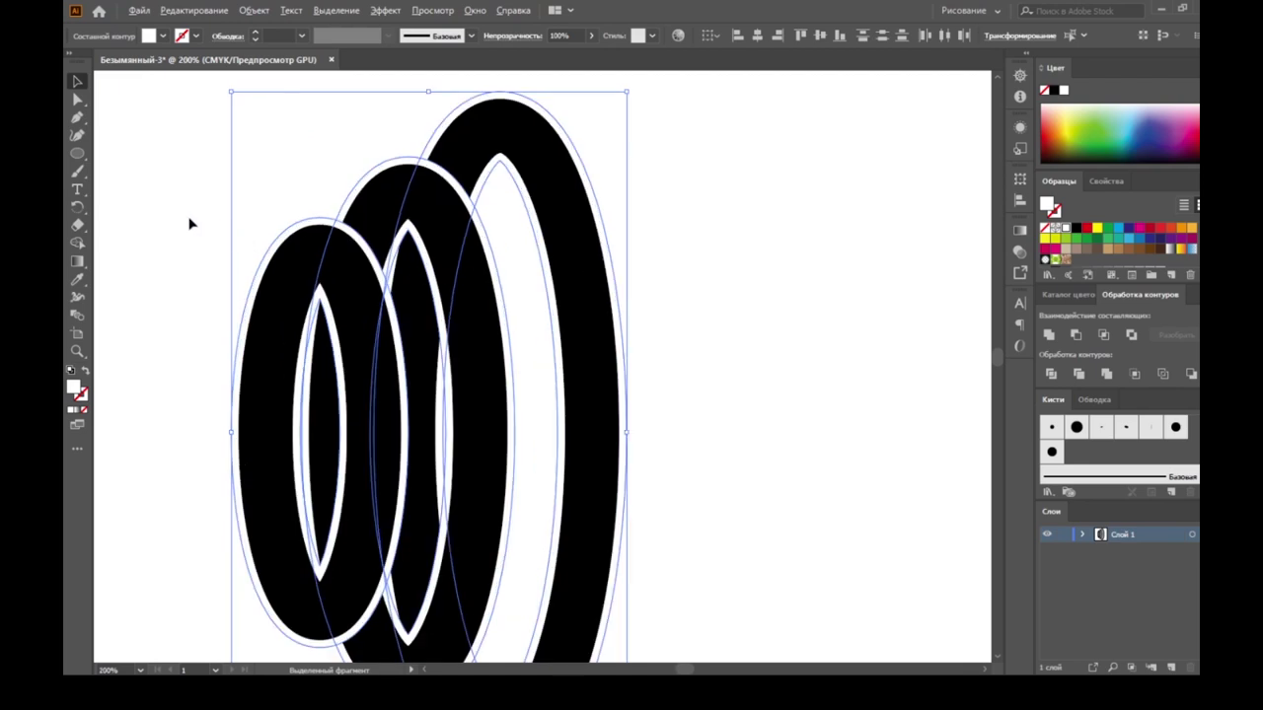
alt+scroll(179, 221, down, 1)
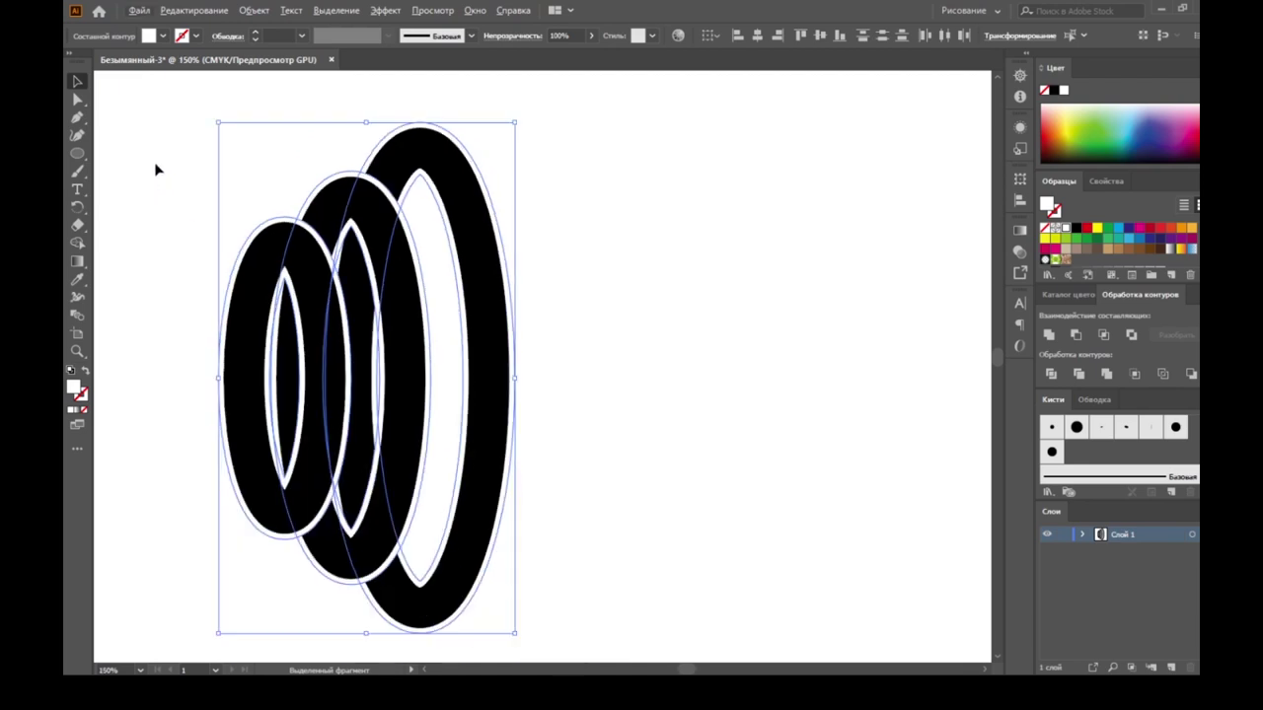
mouse_move(161, 107)
mouse_down()
mouse_move(608, 600)
mouse_move(542, 556)
mouse_up()
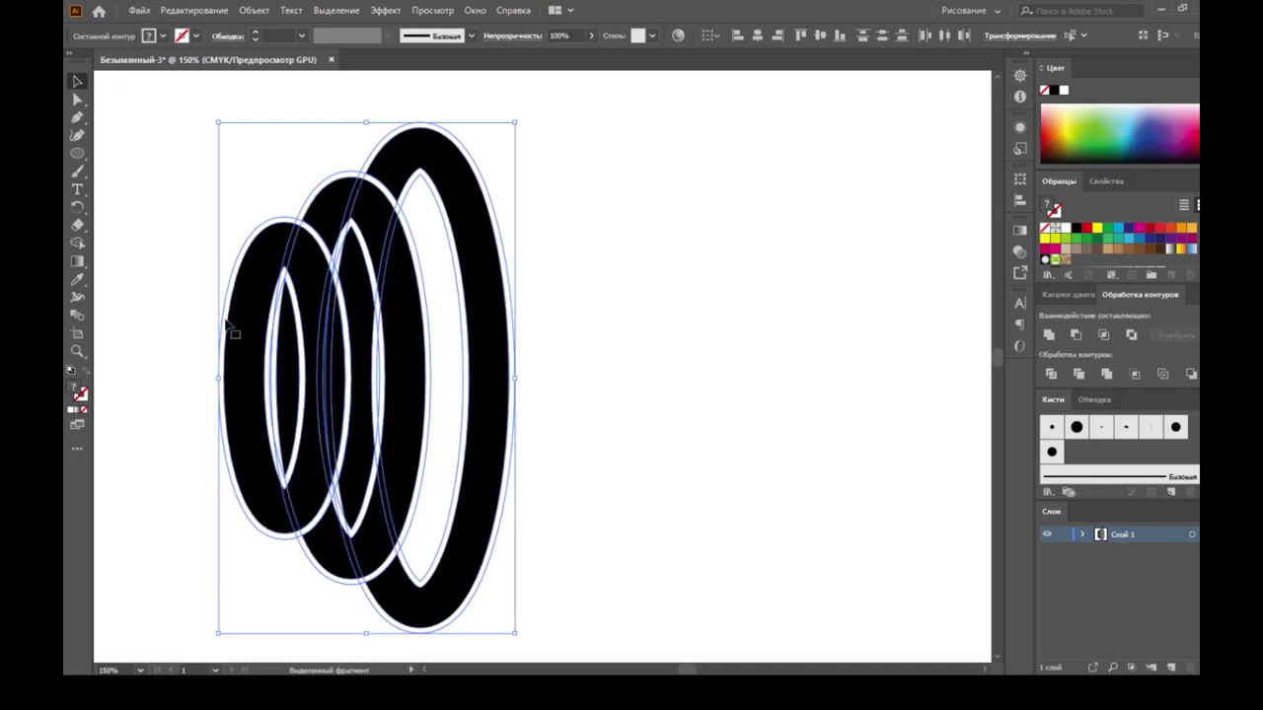
Step: With Shape Builder, delete the outer sliver and join the upper white arc band to the right arch band
click(77, 241)
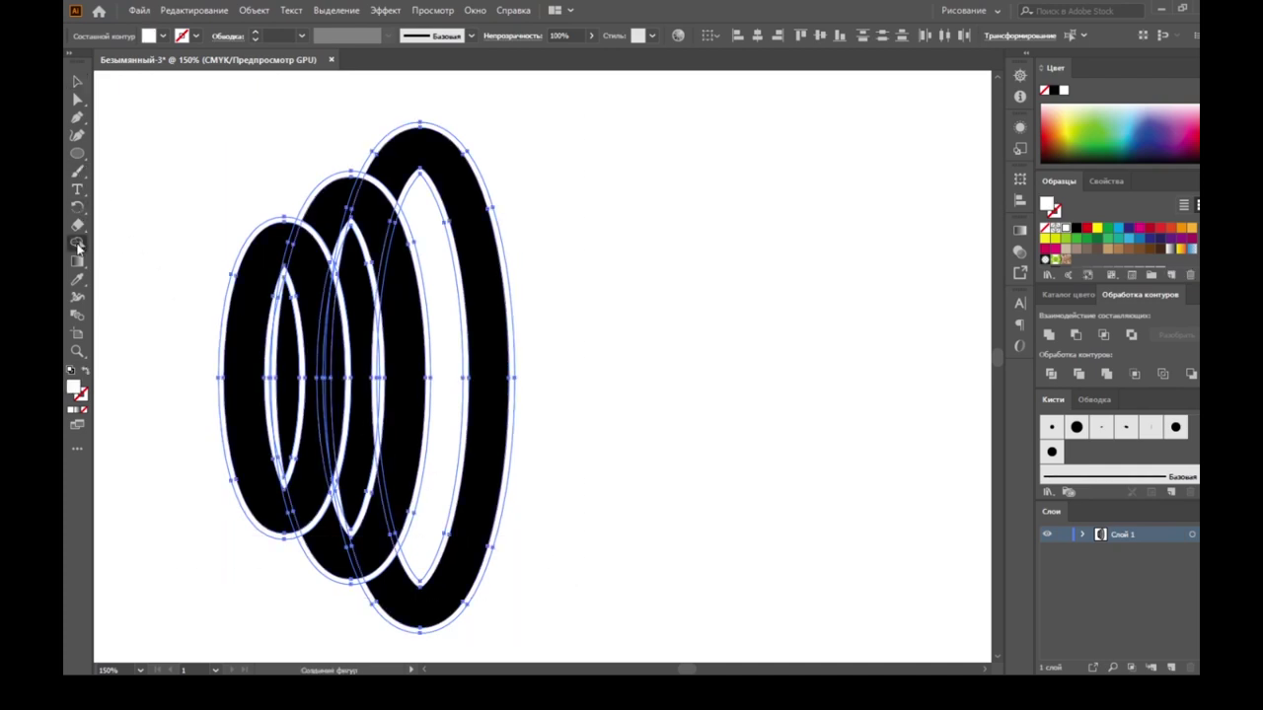
scroll(376, 217, up, 4)
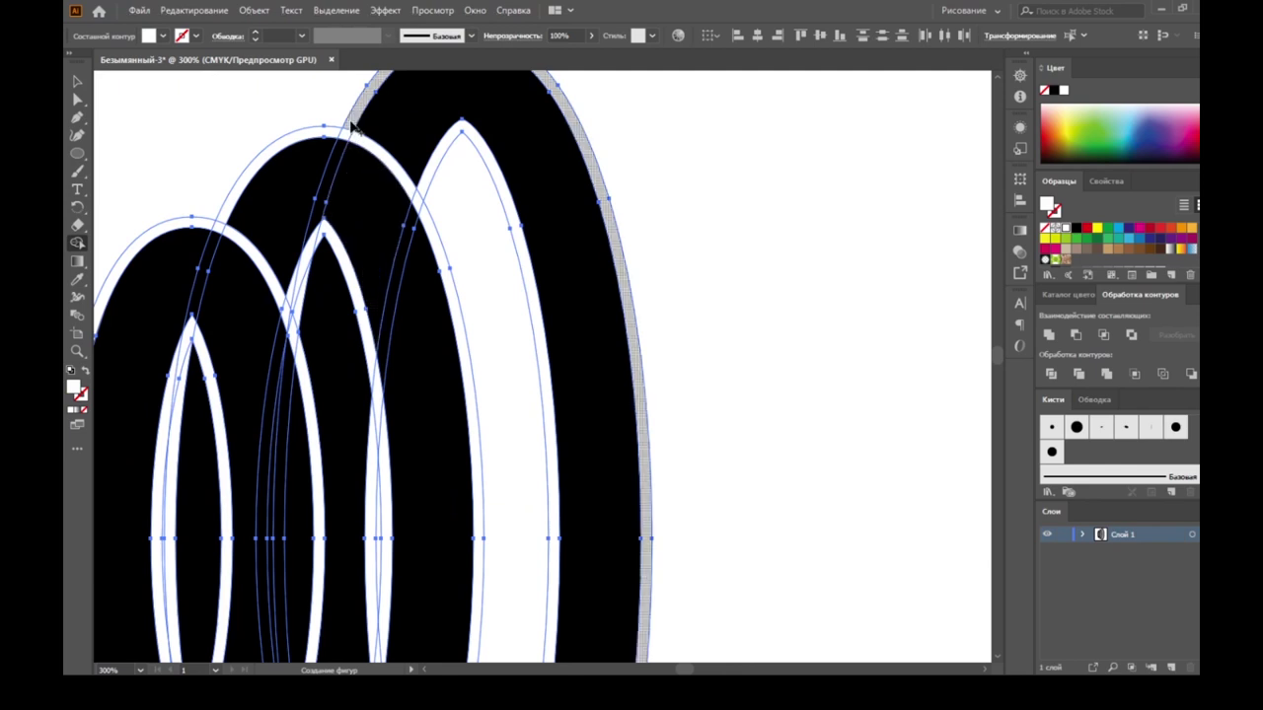
click(353, 117)
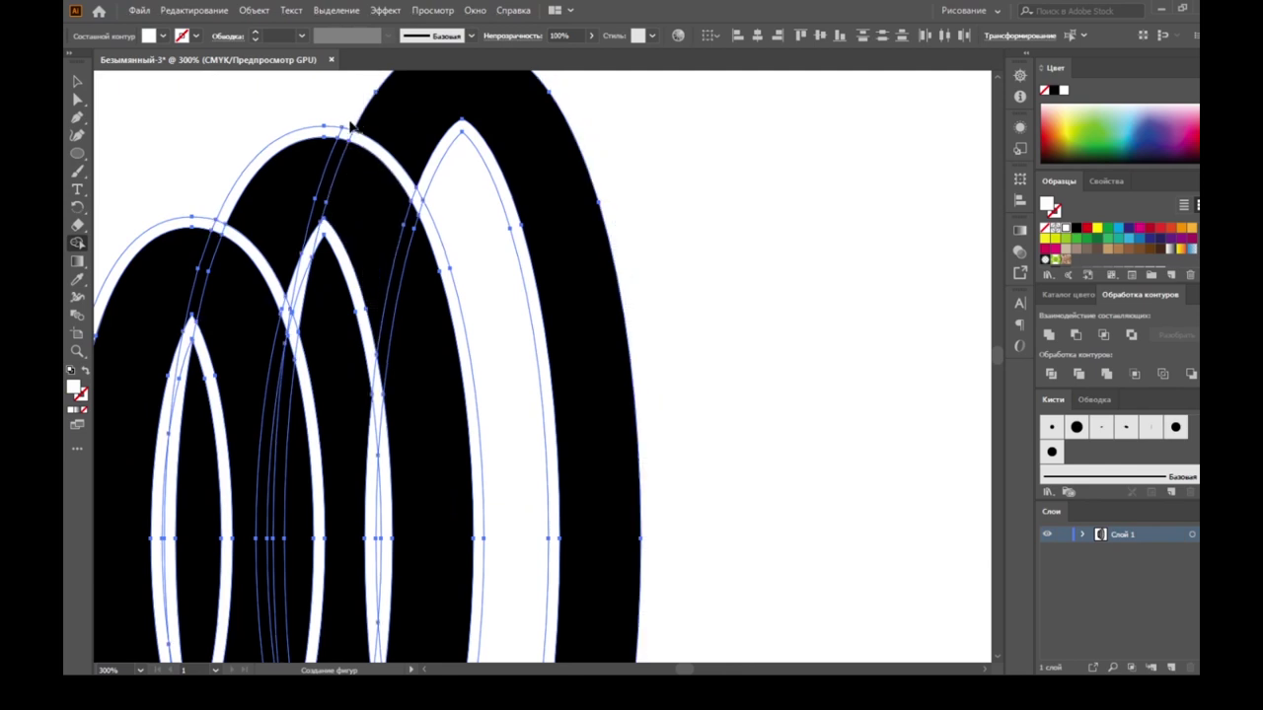
drag(325, 138, 424, 188)
key(ctrl+z)
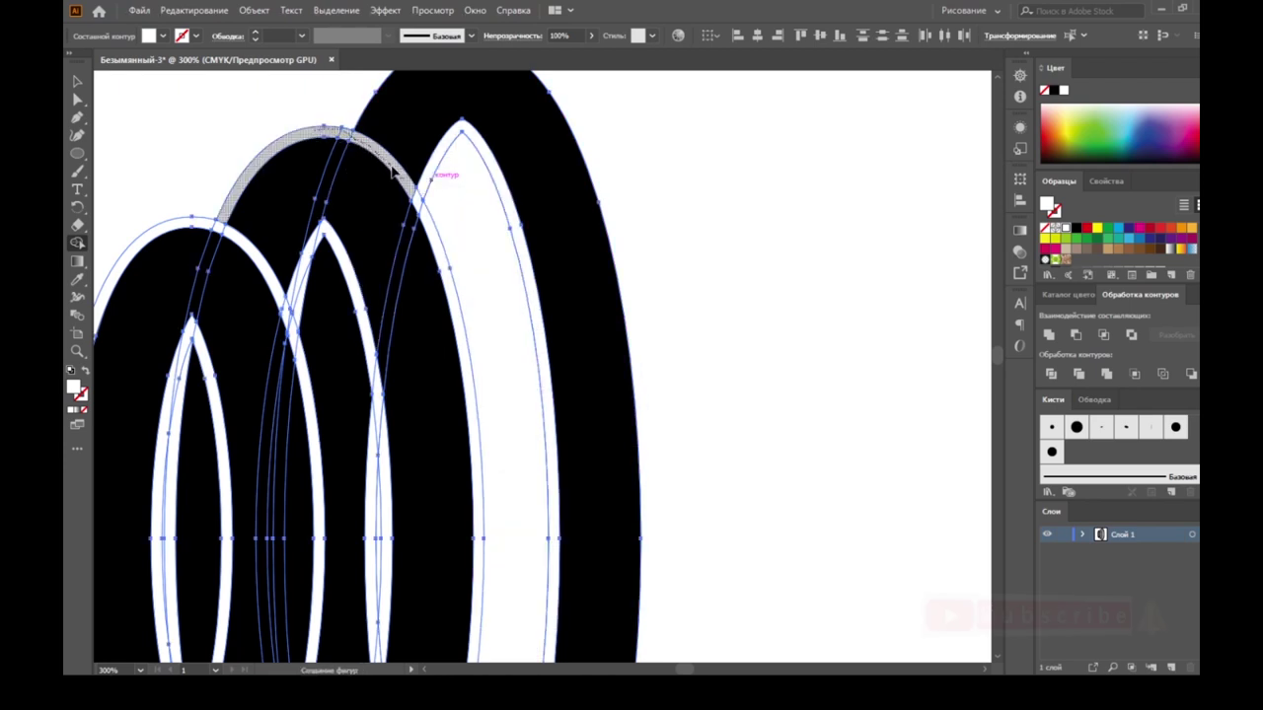
drag(392, 171, 443, 201)
scroll(454, 205, down, 1)
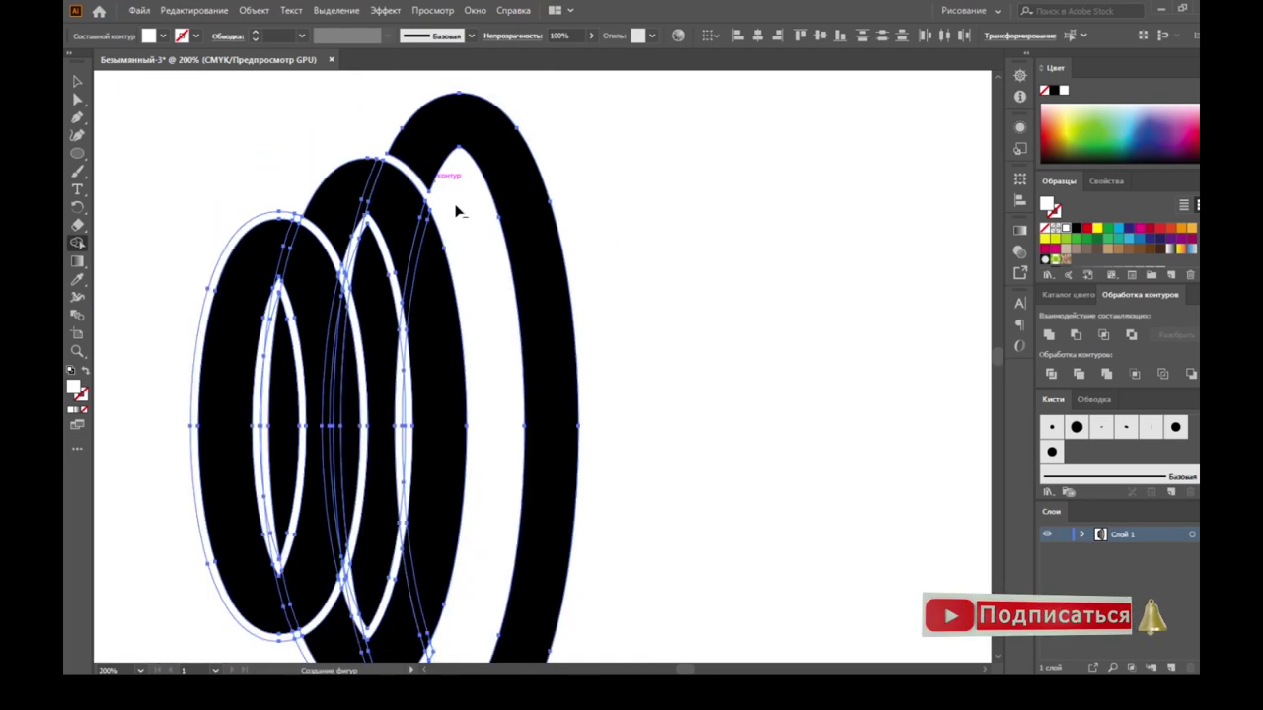
scroll(400, 222, down, 1)
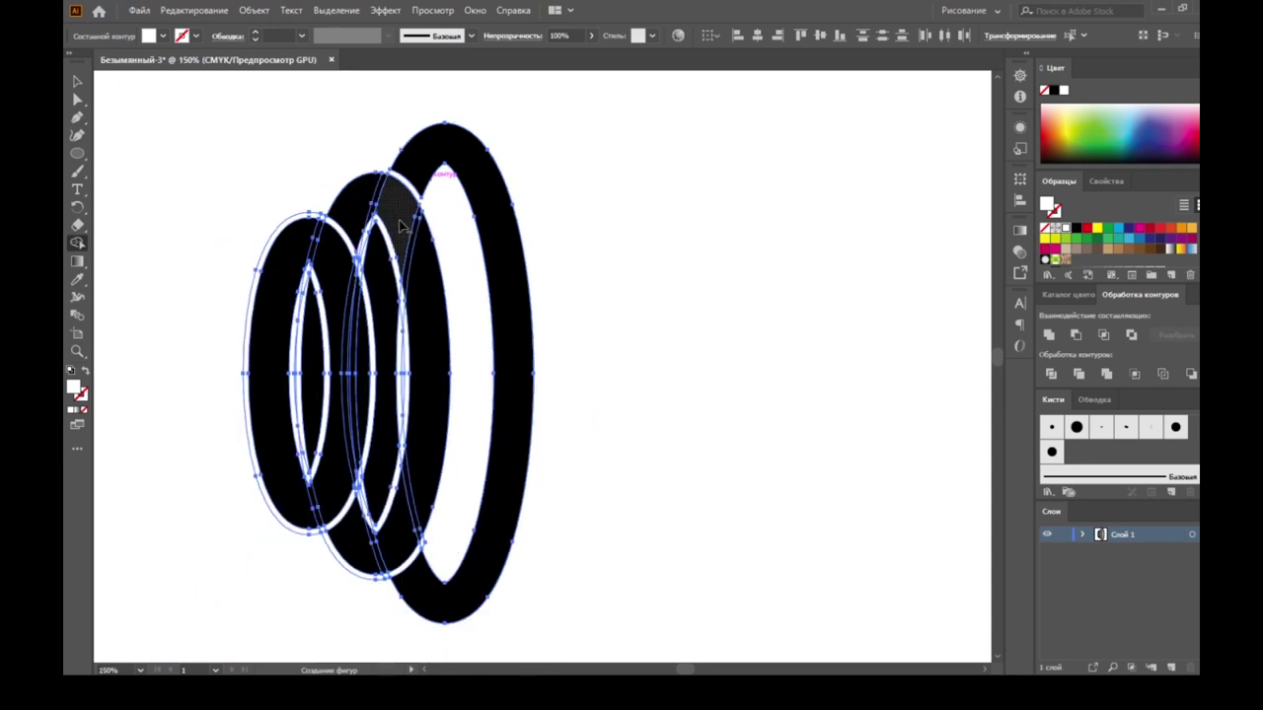
scroll(400, 225, down, 1)
scroll(400, 520, up, 3)
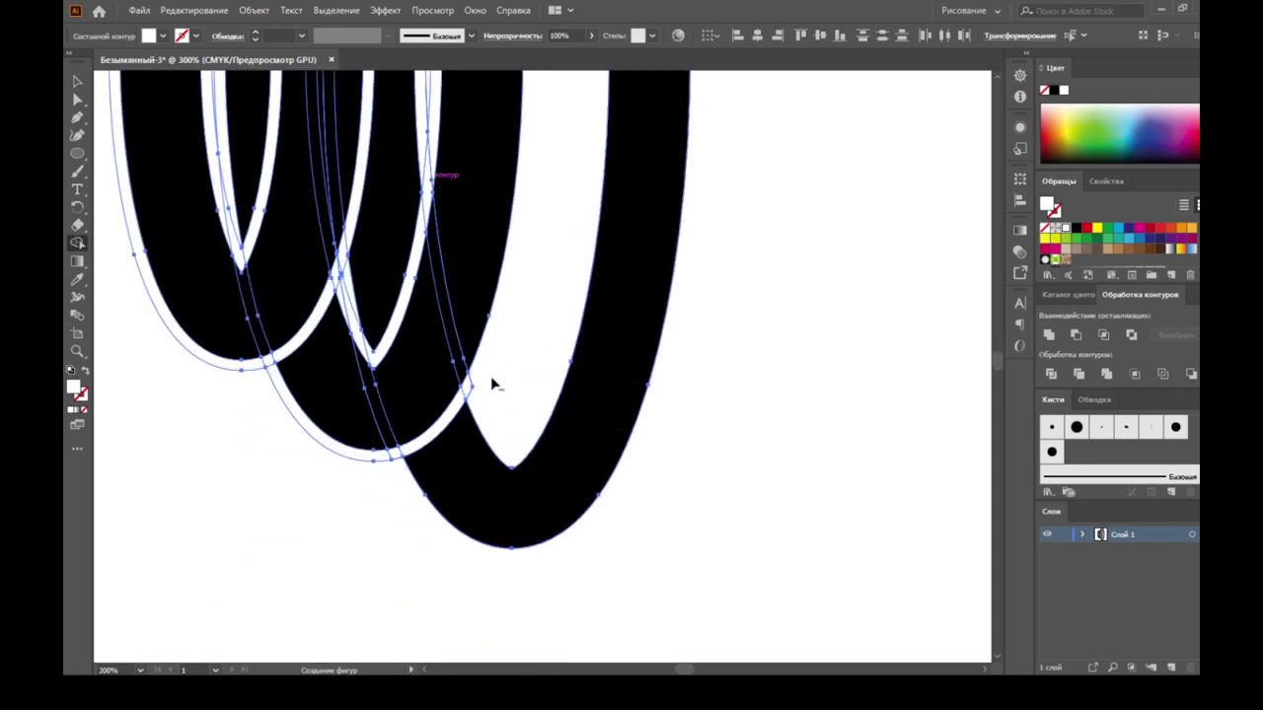
Step: Merge the white band pieces along the lower curve and the left crescent slivers
mouse_move(487, 370)
mouse_down()
mouse_move(429, 442)
mouse_move(373, 464)
mouse_up()
scroll(237, 443, down, 1)
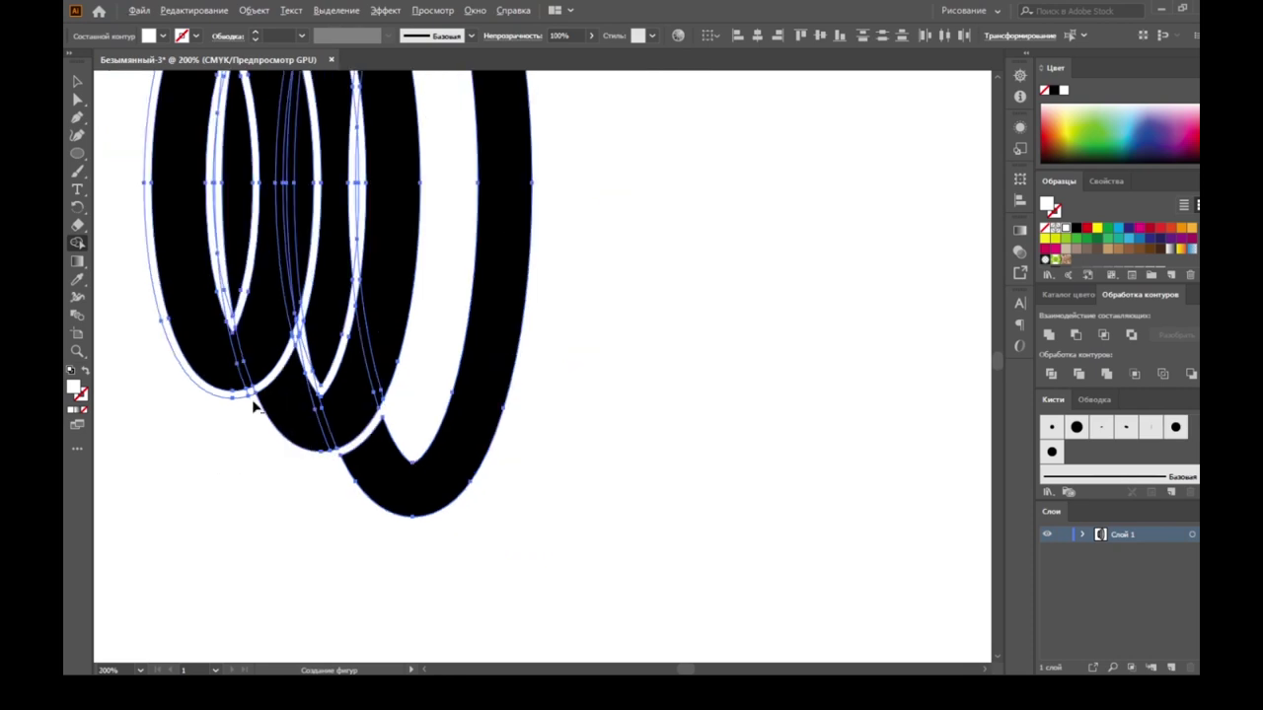
scroll(255, 405, down, 1)
scroll(259, 412, down, 1)
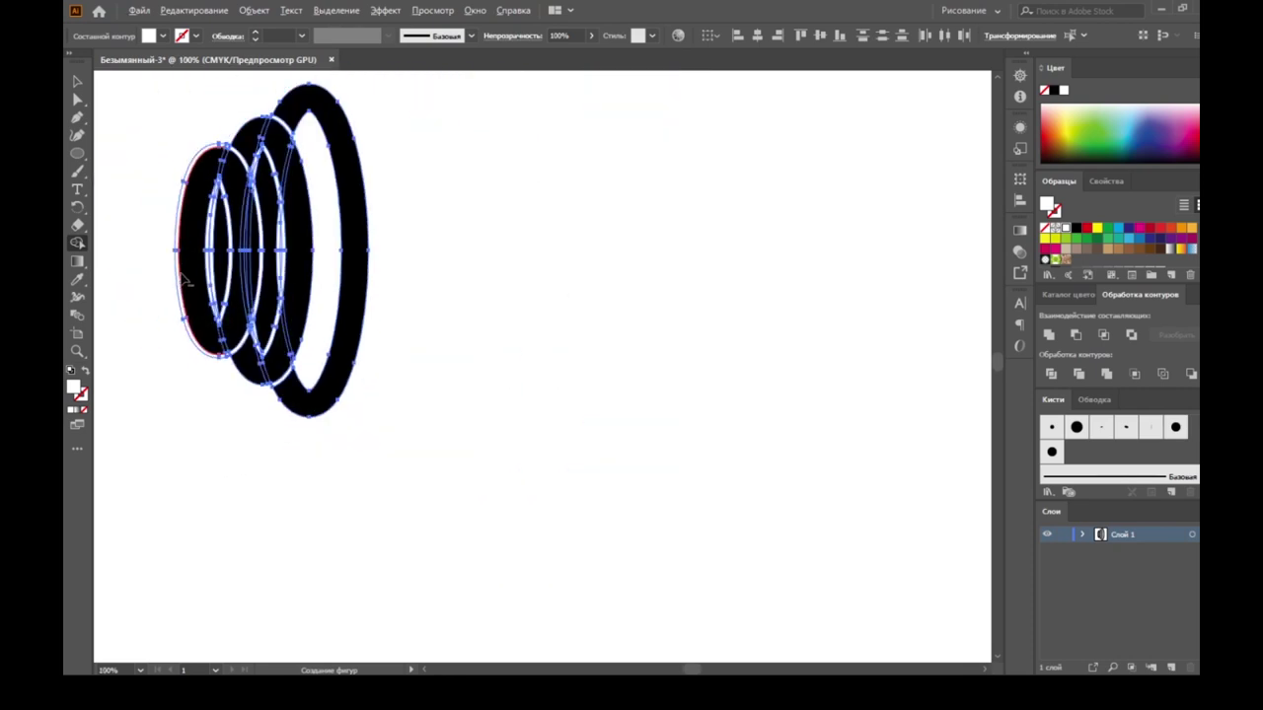
scroll(178, 131, up, 1)
scroll(178, 130, up, 1)
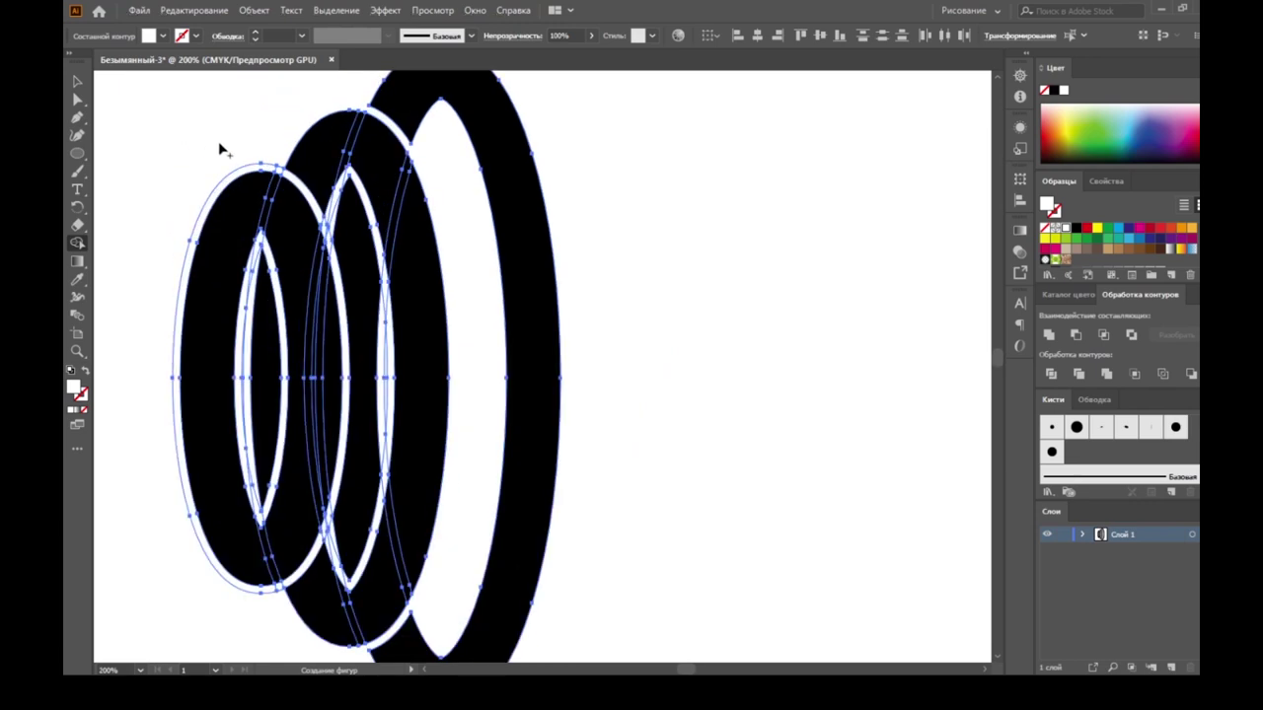
click(294, 187)
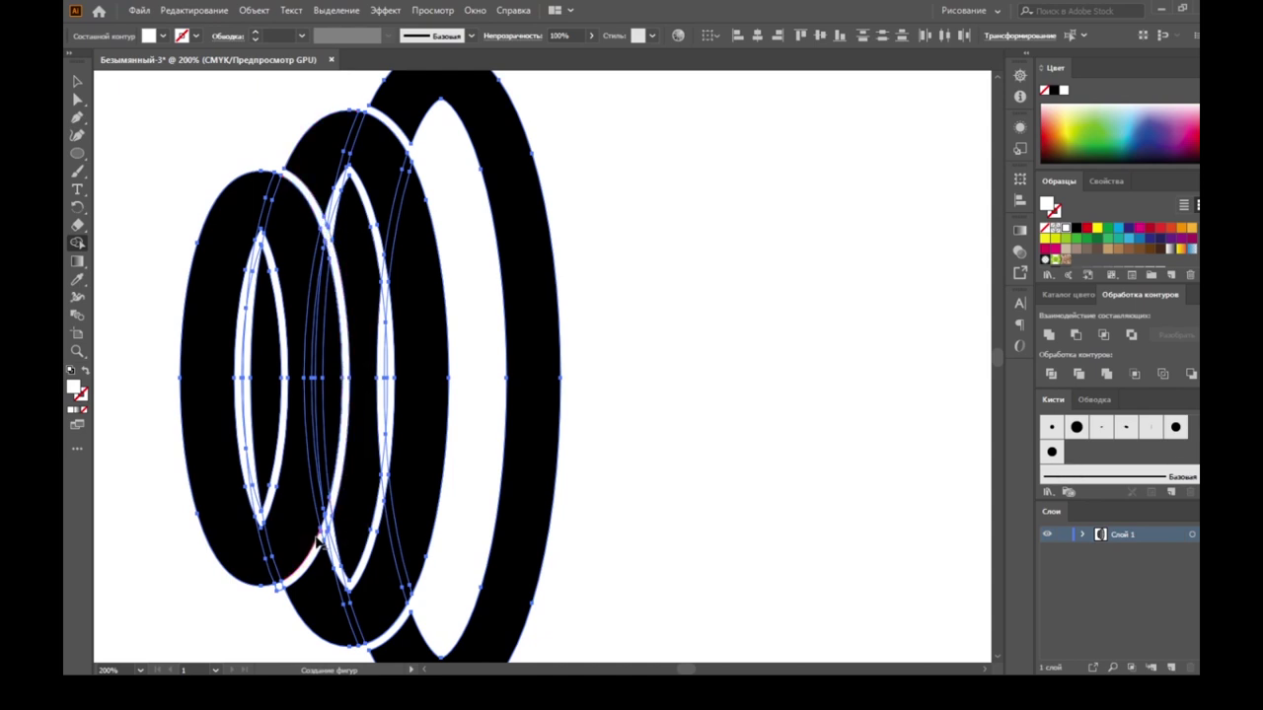
scroll(326, 538, up, 3)
Step: Merge the strips where the rings cross and the left ring's inner segments
drag(377, 414, 329, 563)
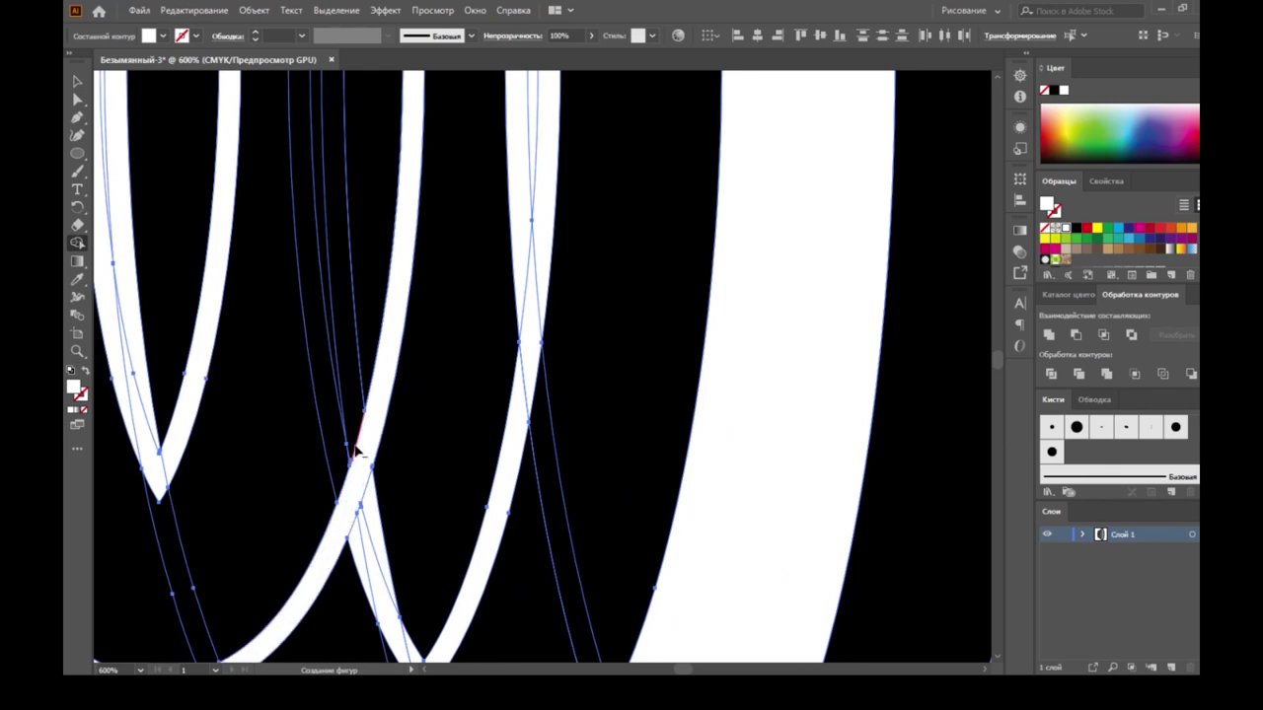
scroll(357, 451, down, 2)
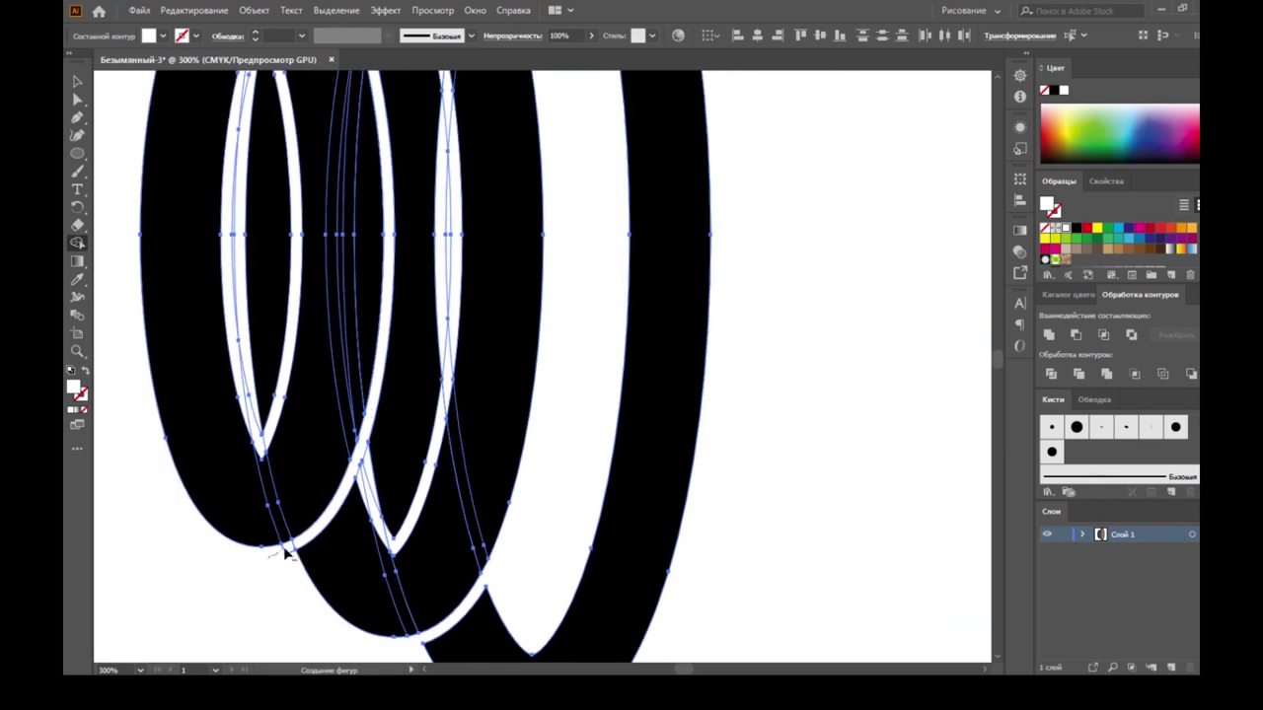
drag(267, 559, 286, 549)
scroll(168, 523, down, 1)
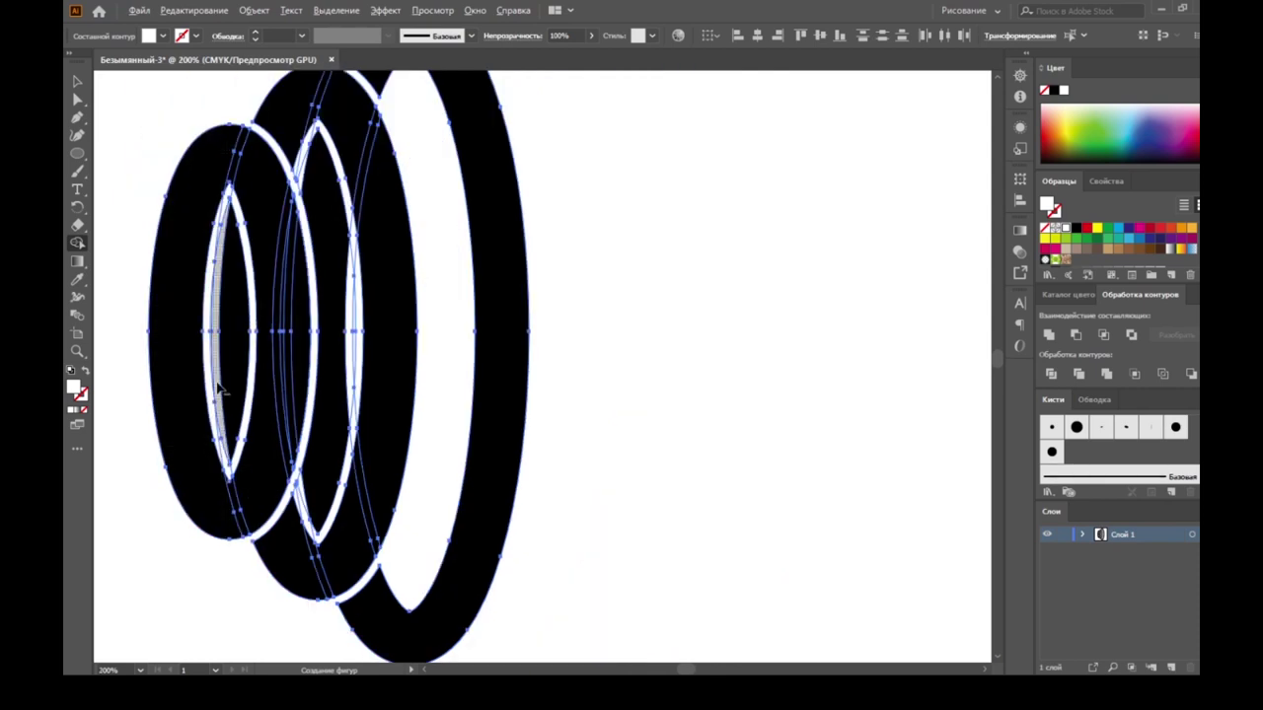
scroll(227, 237, up, 1)
scroll(219, 241, up, 1)
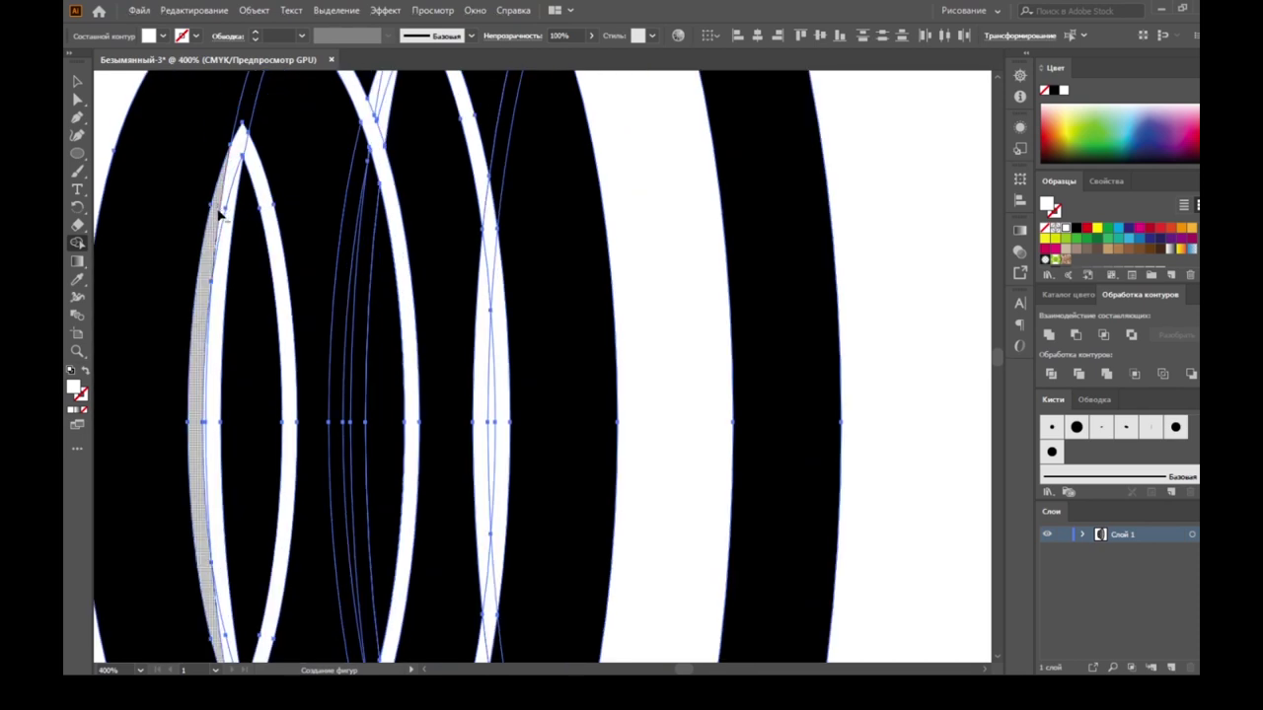
click(221, 244)
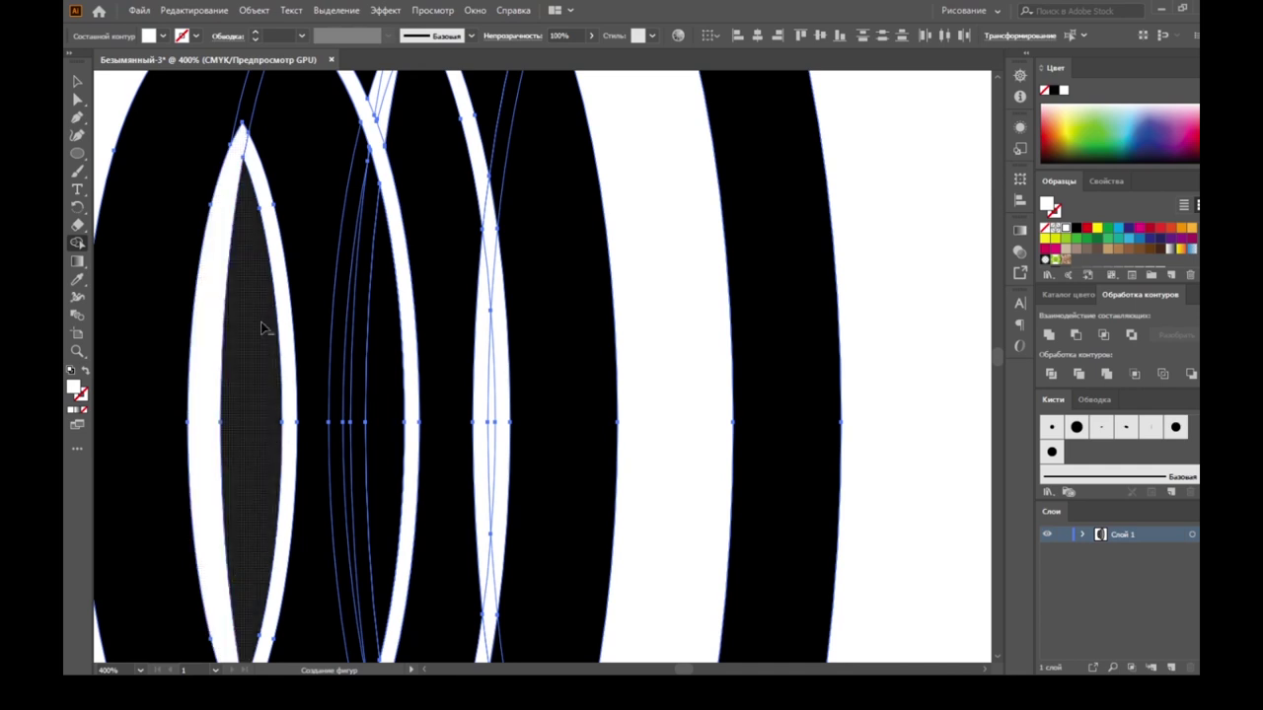
scroll(209, 252, down, 2)
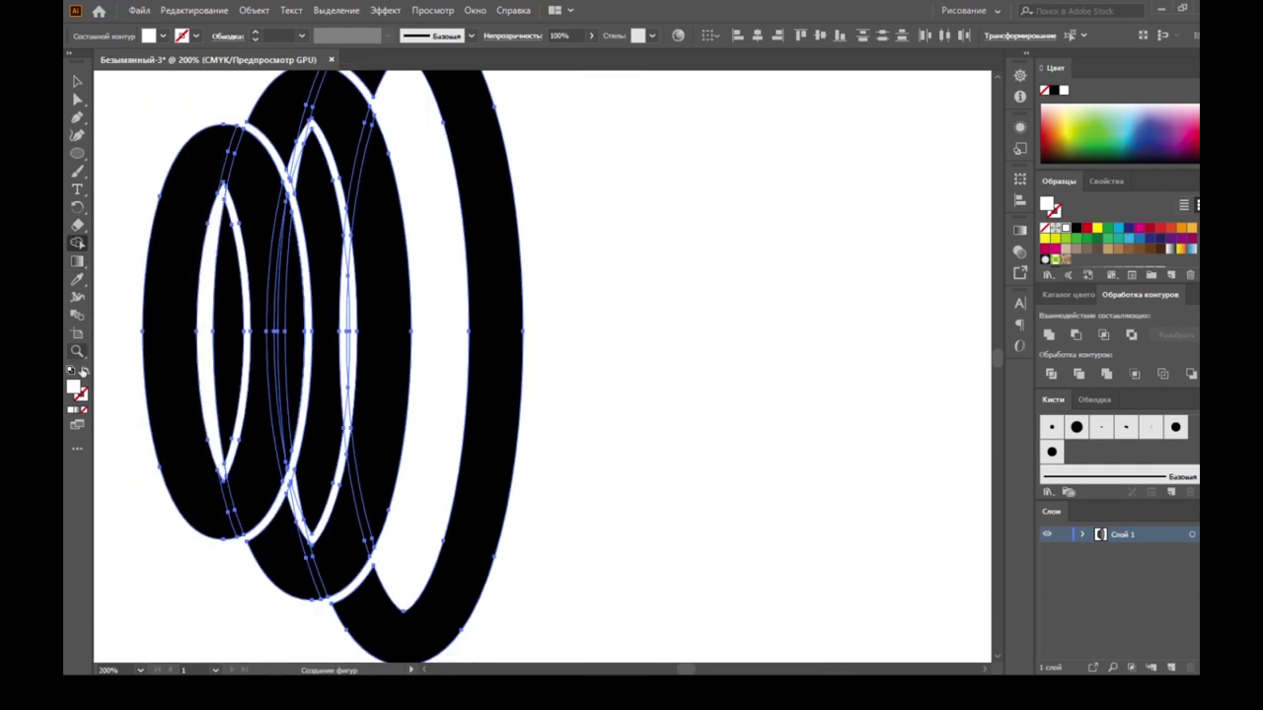
Step: Set the fill to black (000000) and merge the middle ring's segments into one solid black band
double_click(75, 388)
text(000000)
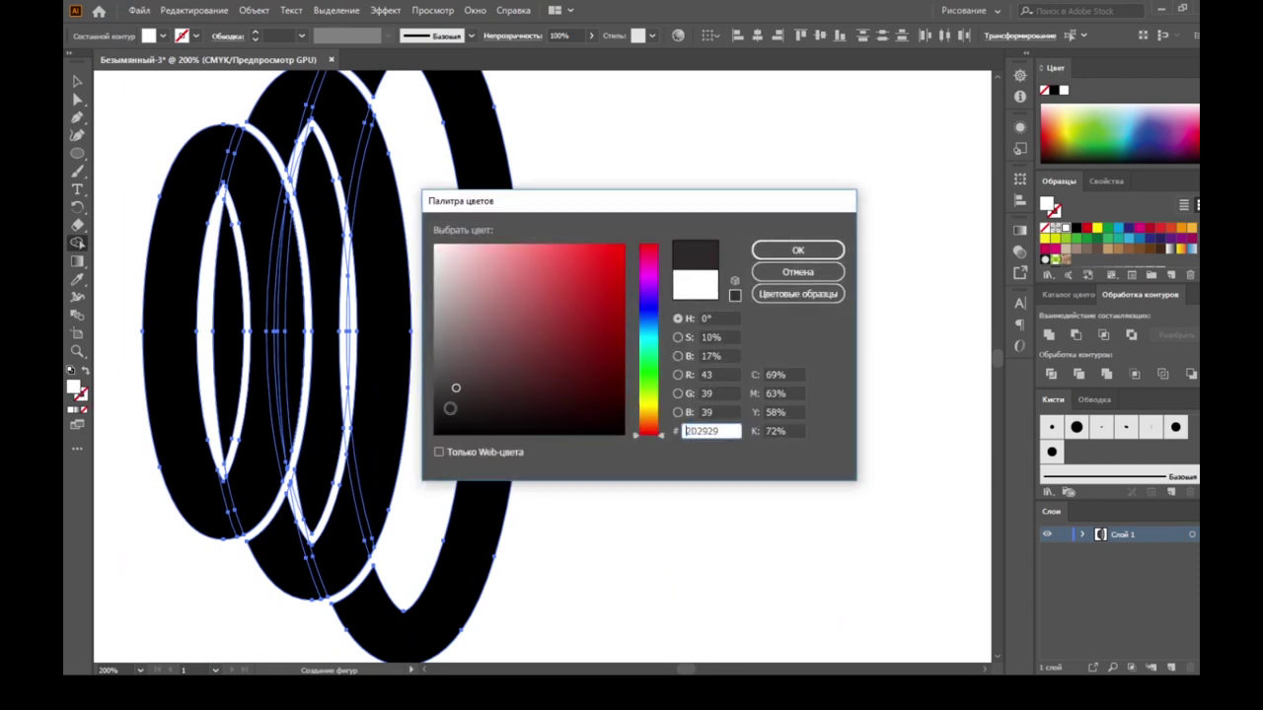
click(795, 250)
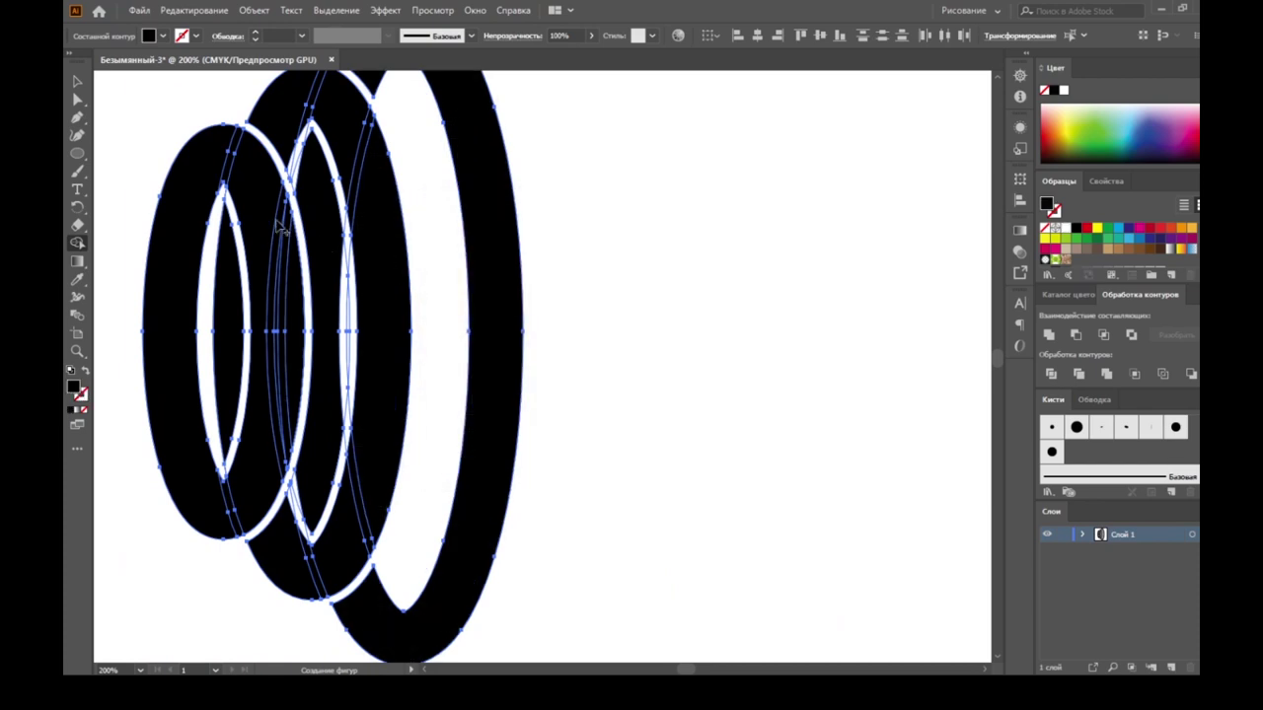
mouse_move(251, 183)
mouse_down()
mouse_move(274, 412)
mouse_move(225, 521)
mouse_up()
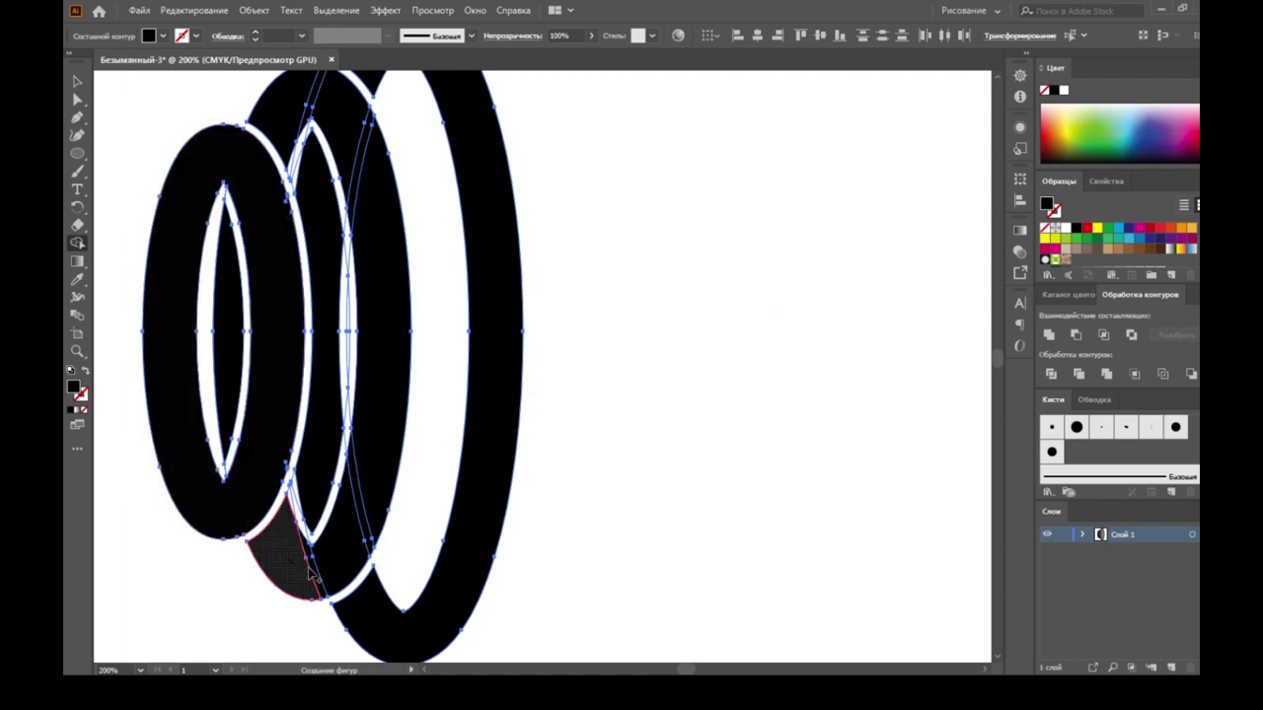
drag(357, 538, 383, 387)
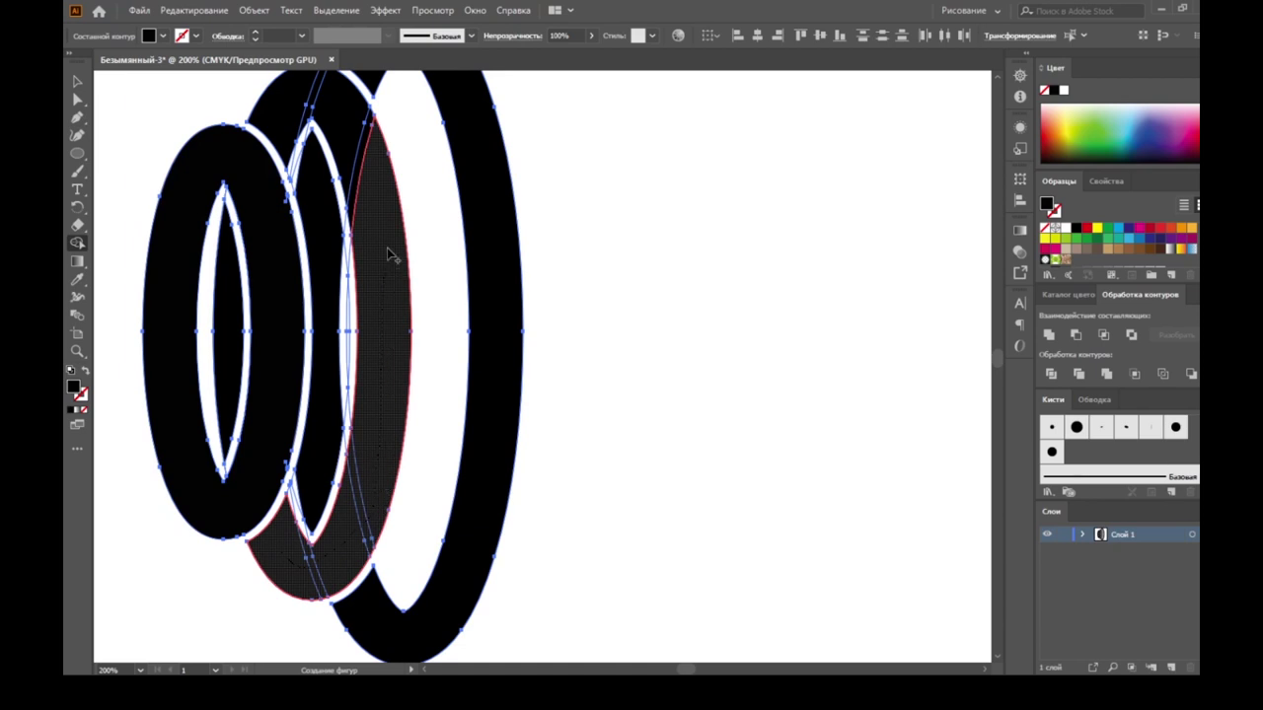
mouse_move(387, 255)
mouse_down()
mouse_move(380, 202)
mouse_move(331, 103)
mouse_move(290, 99)
mouse_up()
key(ctrl+minus)
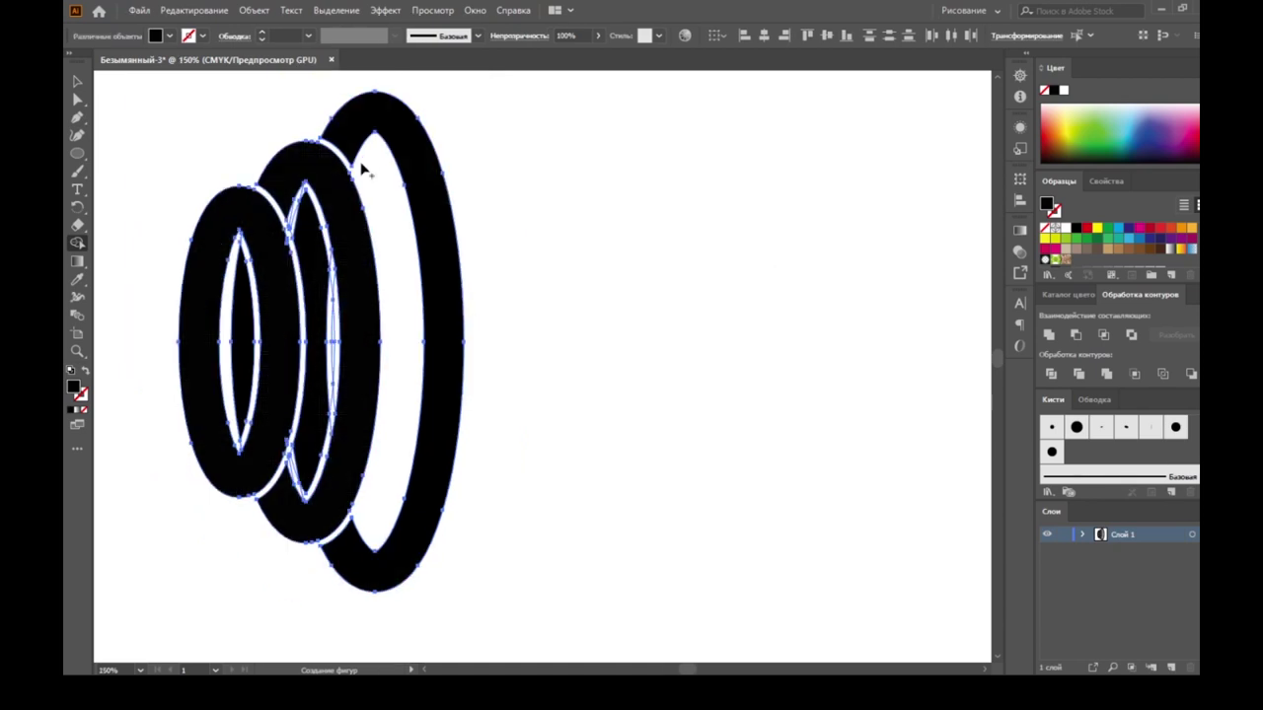
Step: Merge both legs of the inner arch's white band and the thin lens-shaped sliver
scroll(282, 169, up, 1)
scroll(282, 169, up, 1)
scroll(282, 169, up, 1)
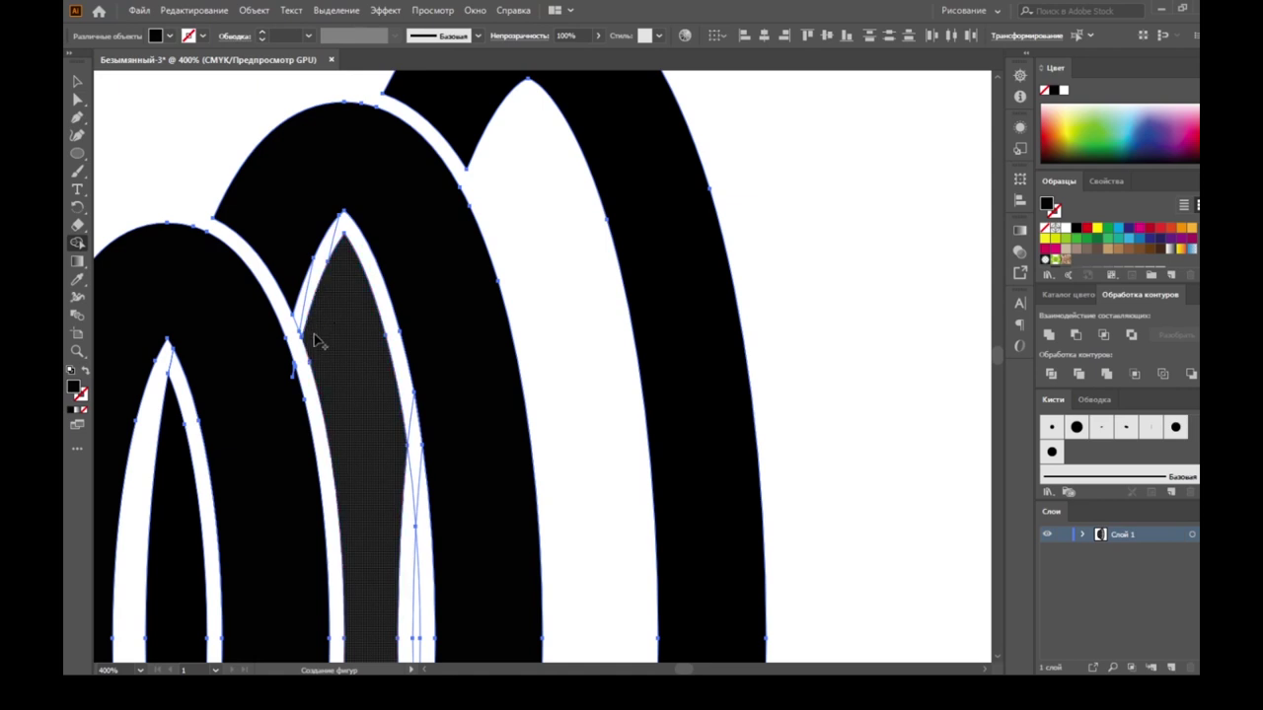
mouse_move(301, 317)
mouse_down()
mouse_move(340, 240)
mouse_move(413, 414)
mouse_up()
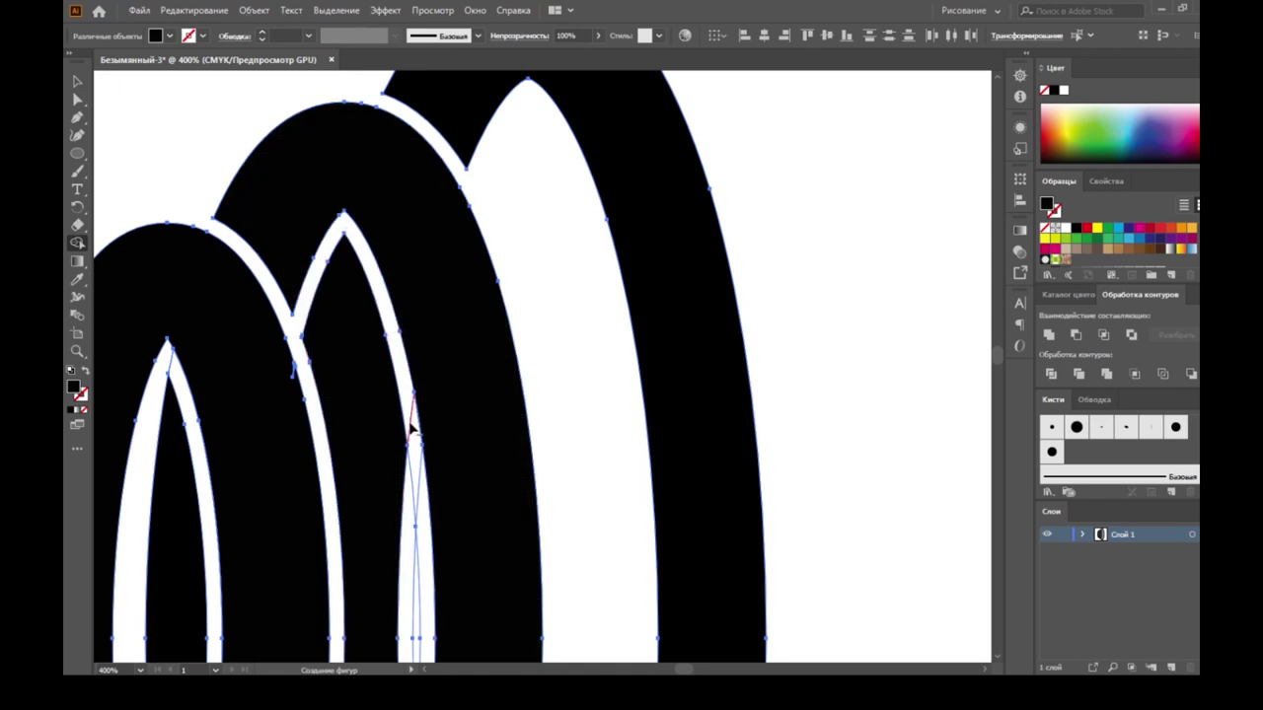
click(422, 484)
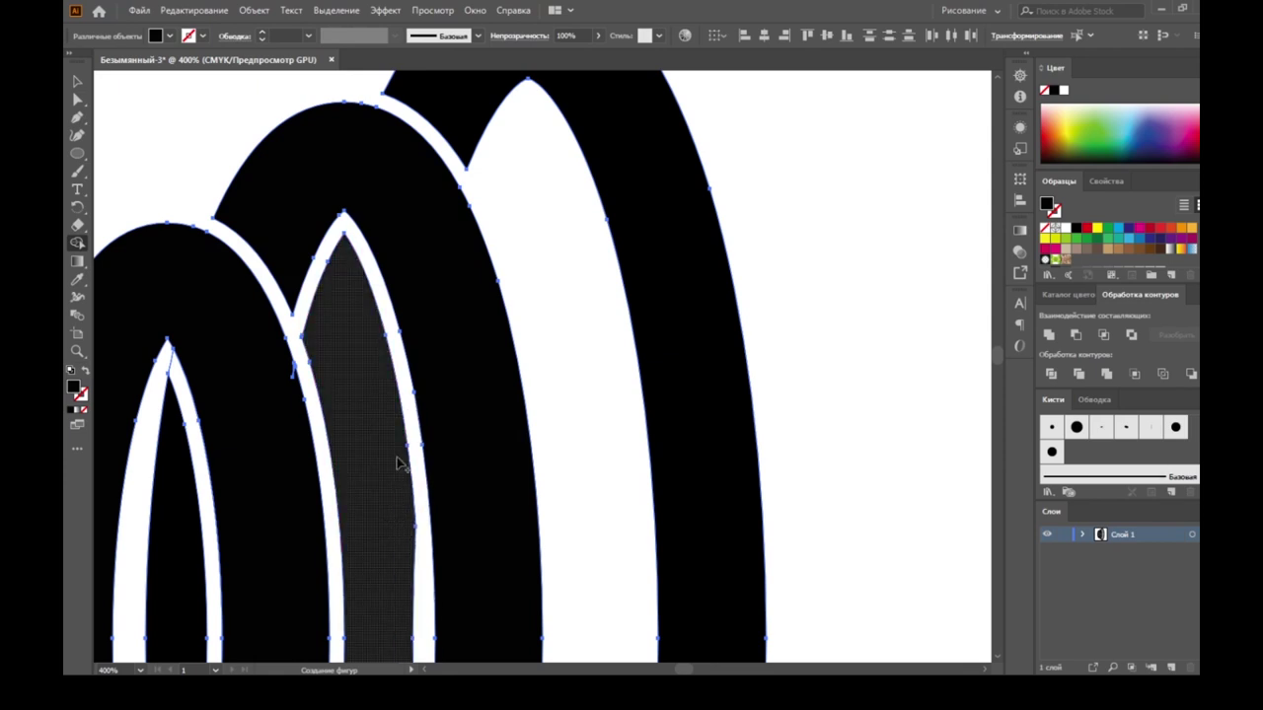
scroll(409, 533, down, 3)
scroll(411, 523, down, 1)
scroll(412, 518, up, 3)
scroll(412, 518, up, 1)
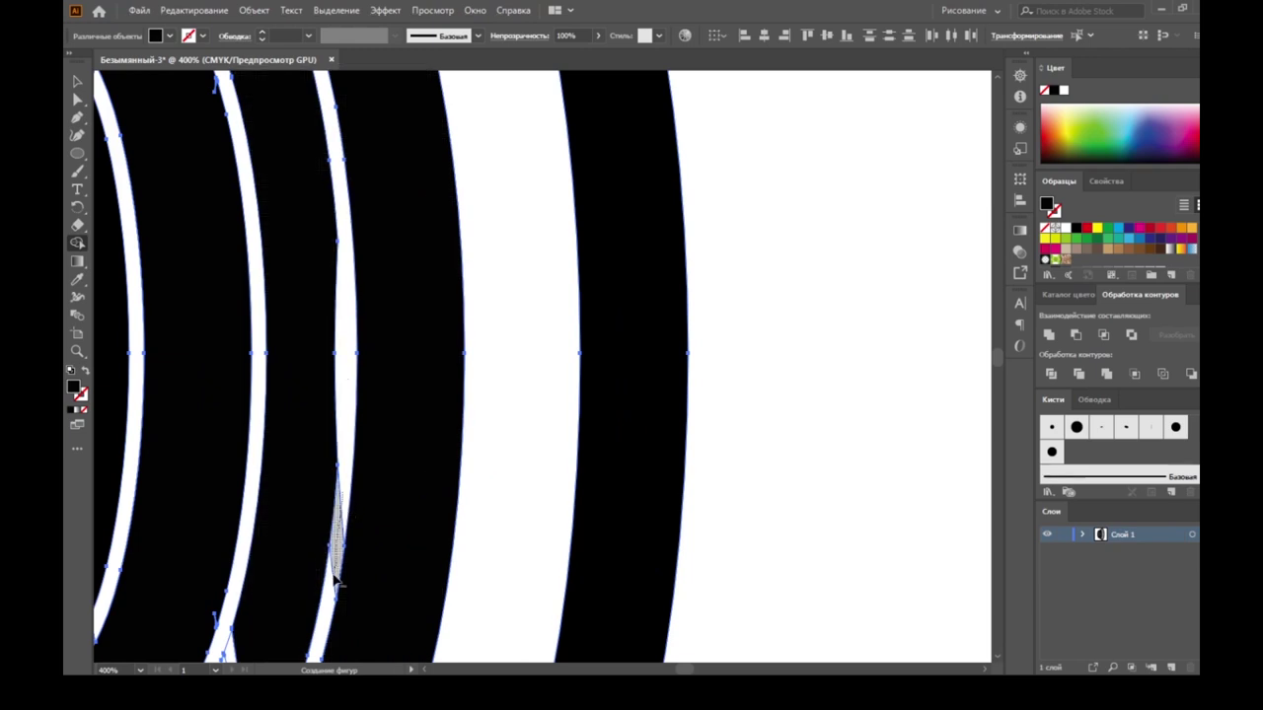
Step: Merge the remaining small sliver into the dark ring band
click(365, 508)
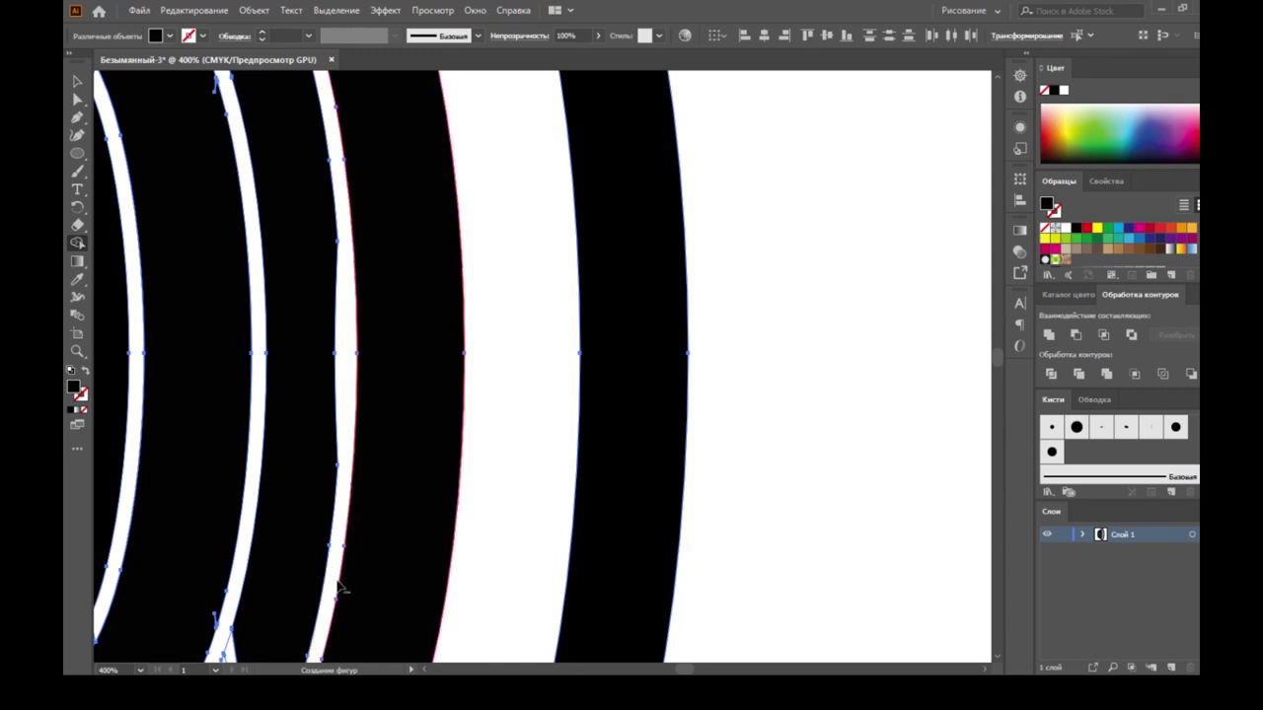
scroll(338, 586, down, 2)
scroll(384, 493, down, 1)
scroll(330, 617, up, 2)
scroll(340, 572, up, 1)
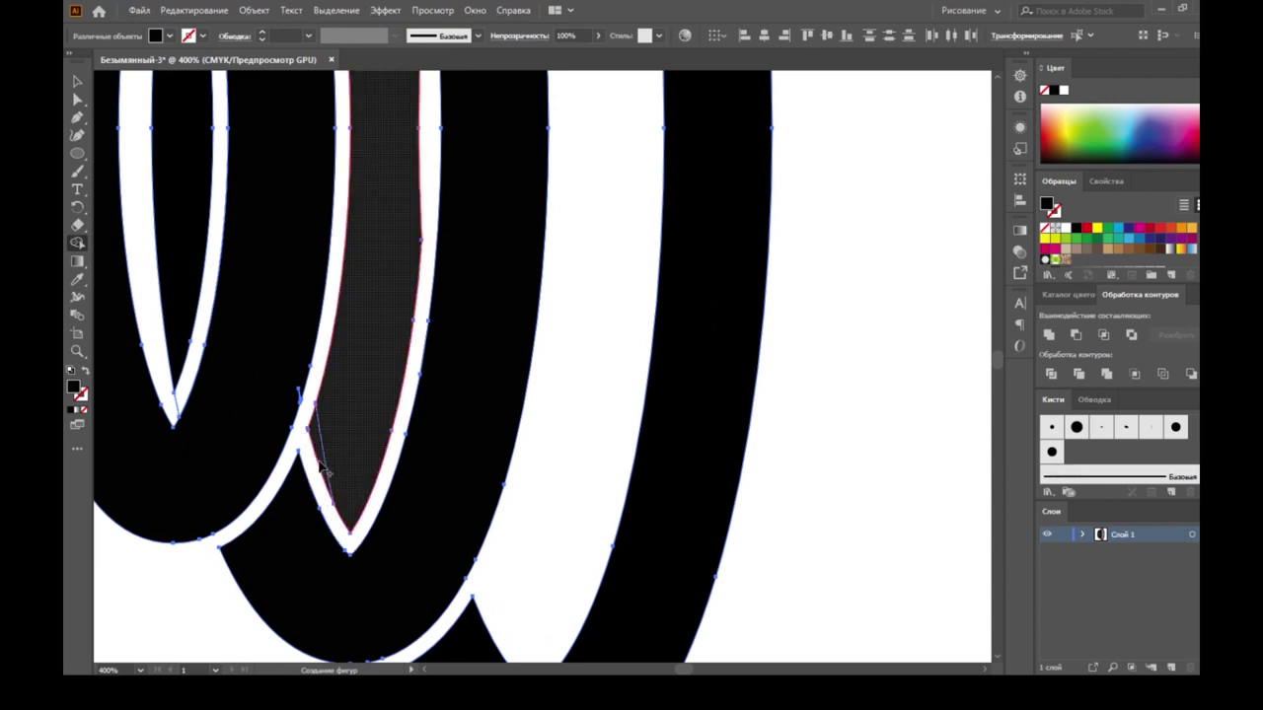
drag(319, 462, 356, 458)
alt+scroll(343, 447, down, 5)
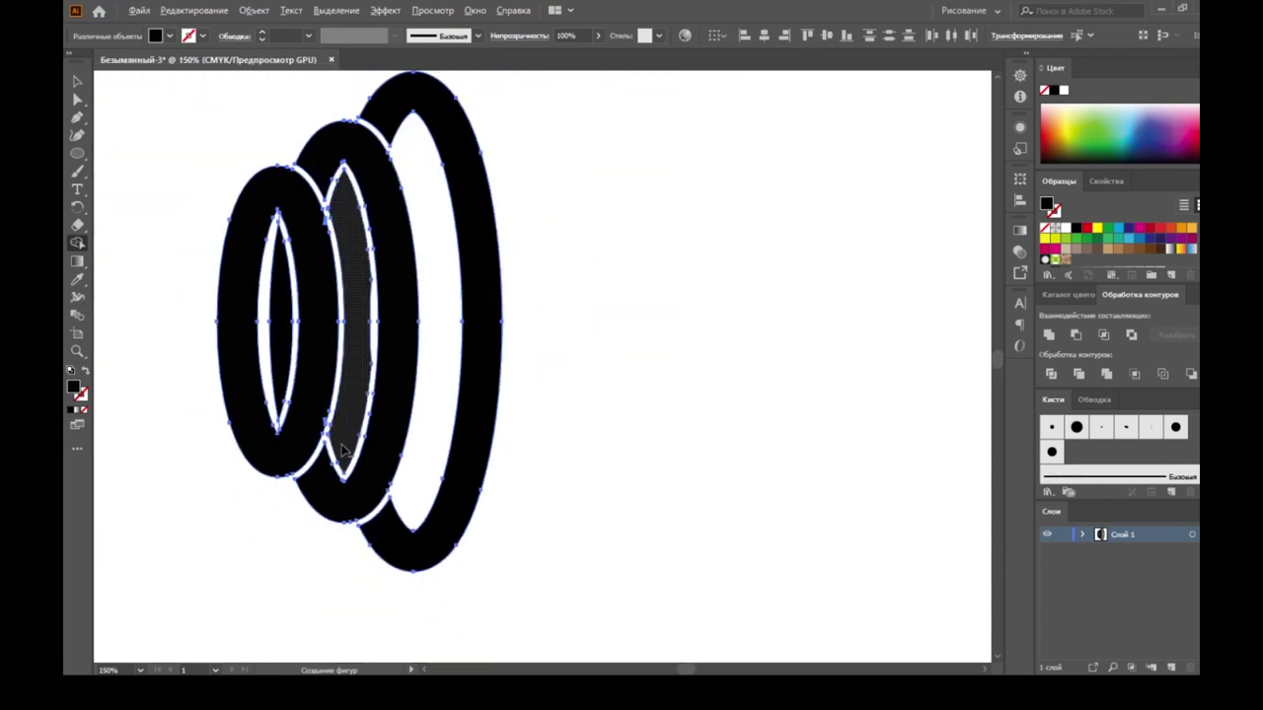
alt+scroll(344, 451, down, 1)
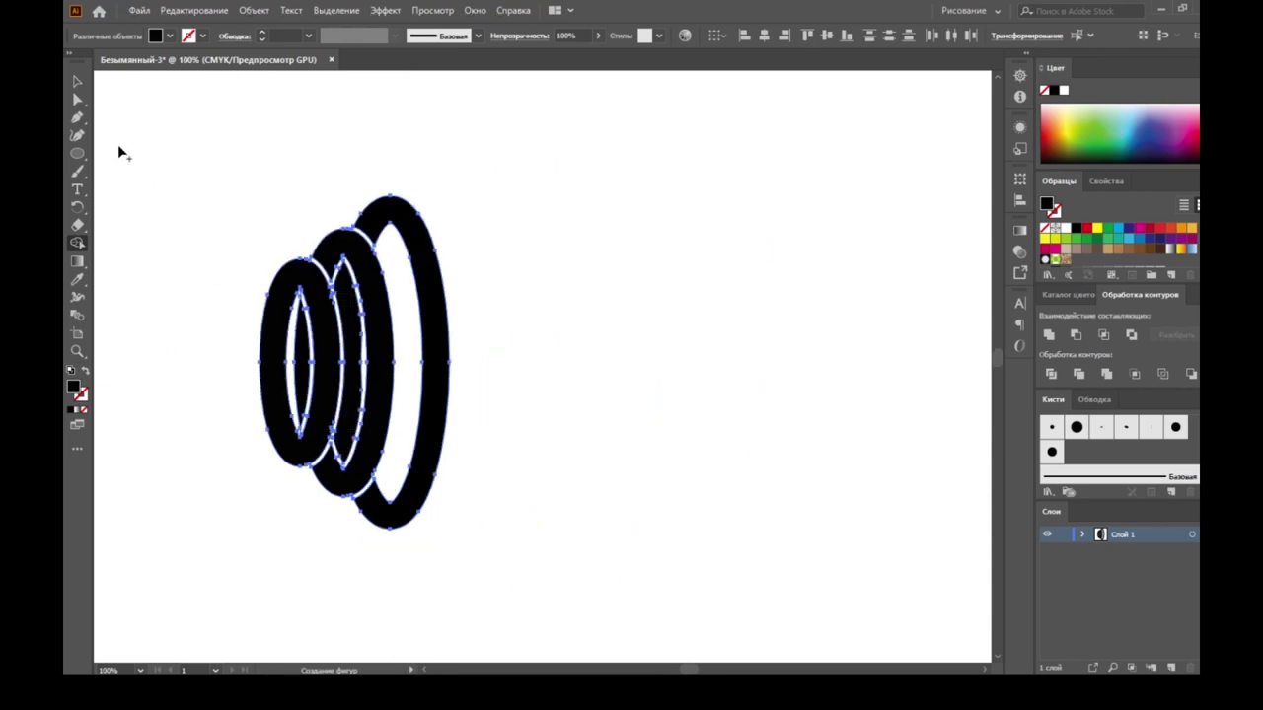
alt+scroll(272, 361, up, 2)
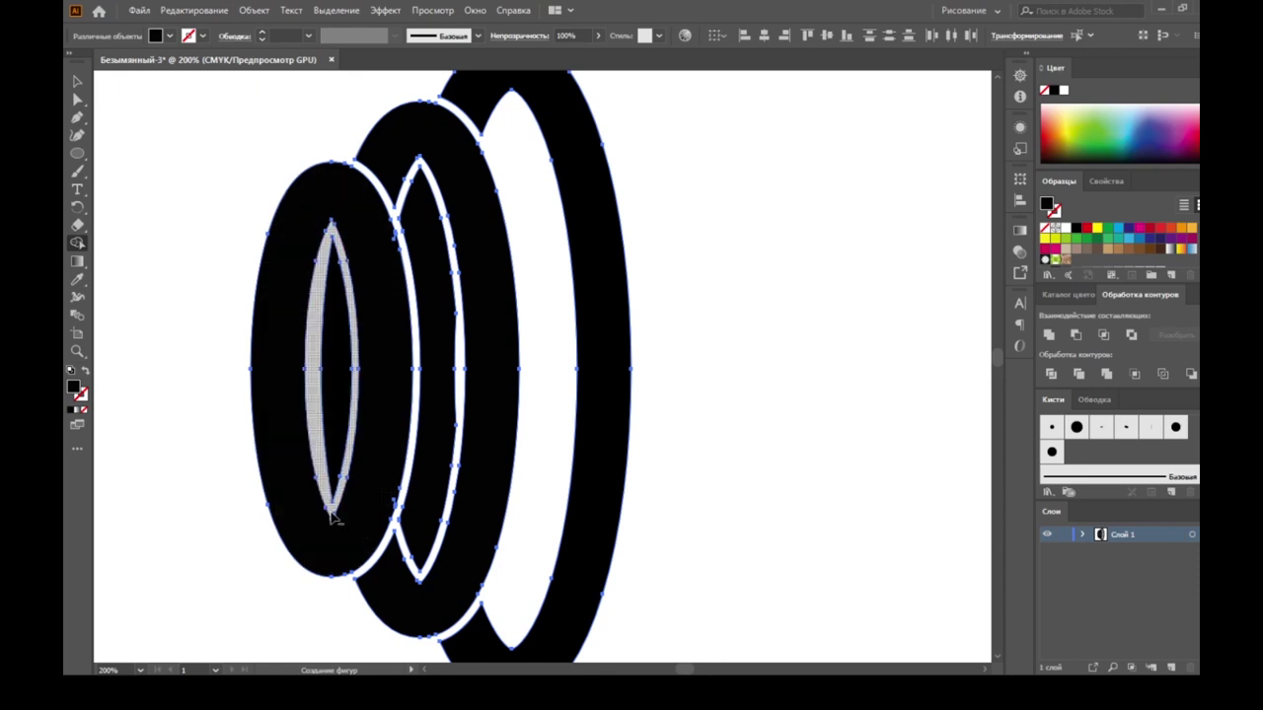
Step: Select all the interlaced rings and rotate them about 15° into a diagonal tilt
click(78, 83)
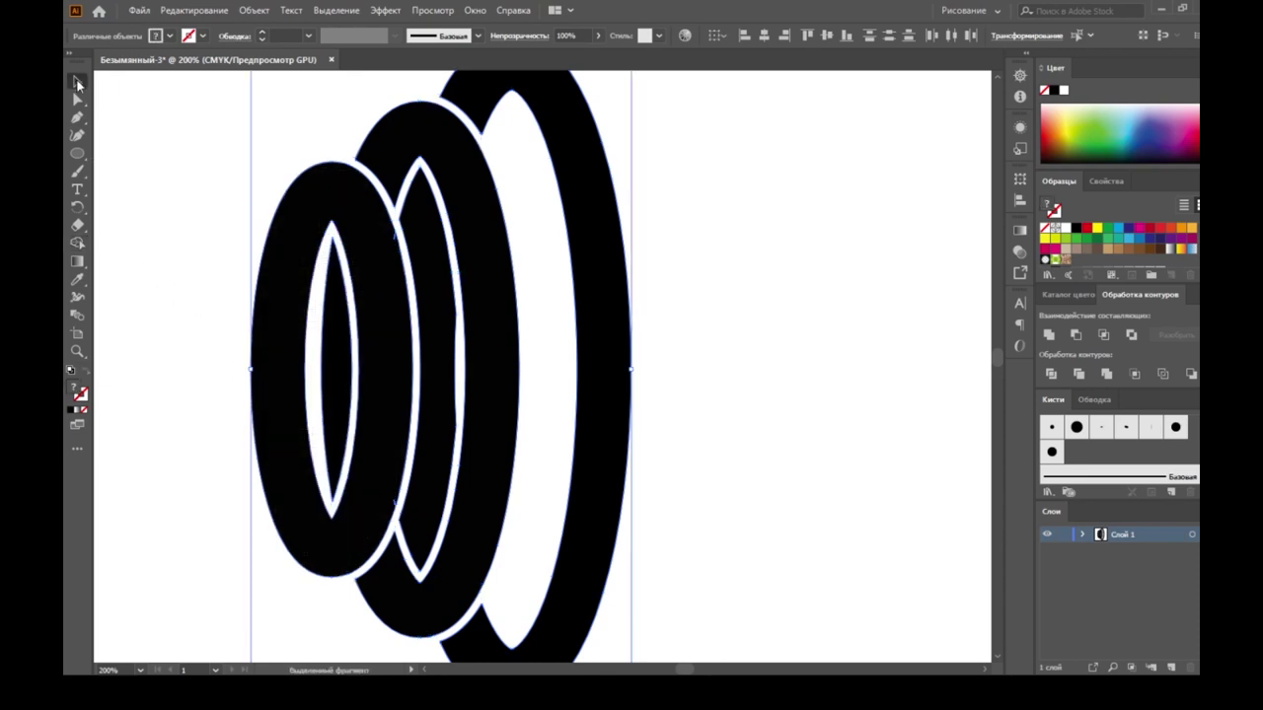
click(165, 192)
alt+scroll(197, 296, down, 2)
alt+scroll(211, 333, down, 1)
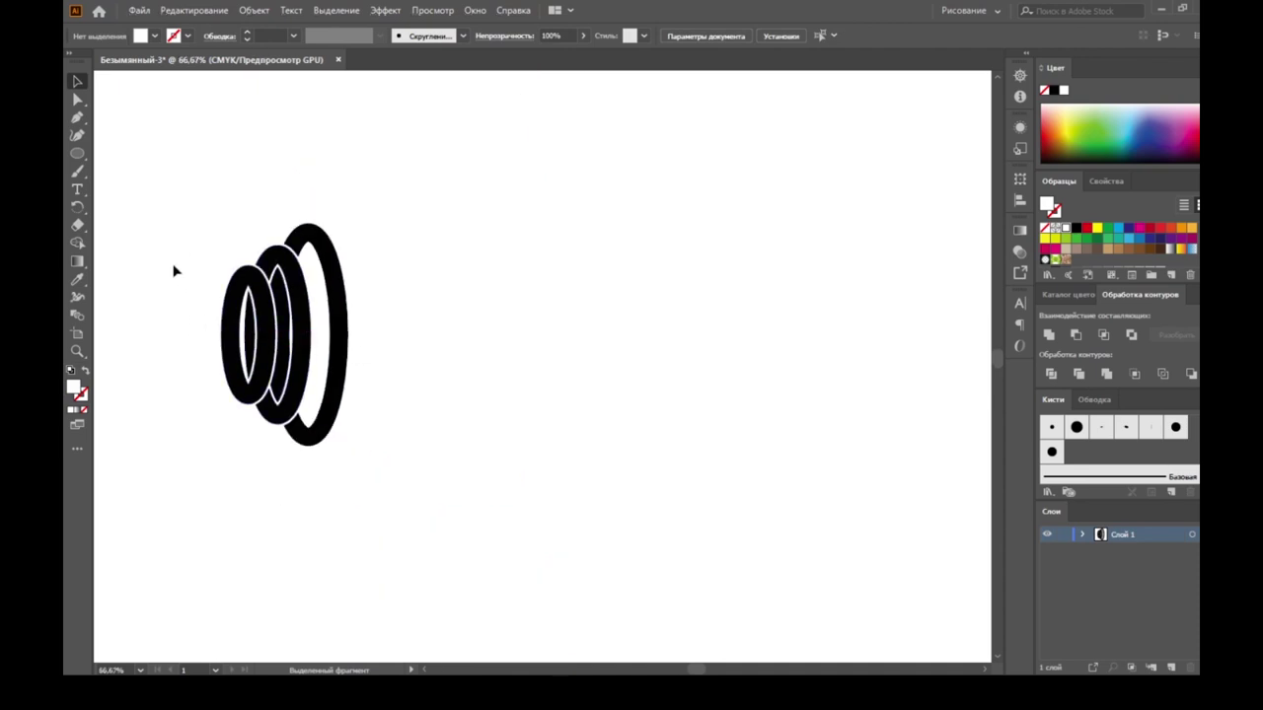
mouse_move(198, 221)
mouse_down()
mouse_move(381, 454)
mouse_move(368, 437)
mouse_move(378, 434)
mouse_up()
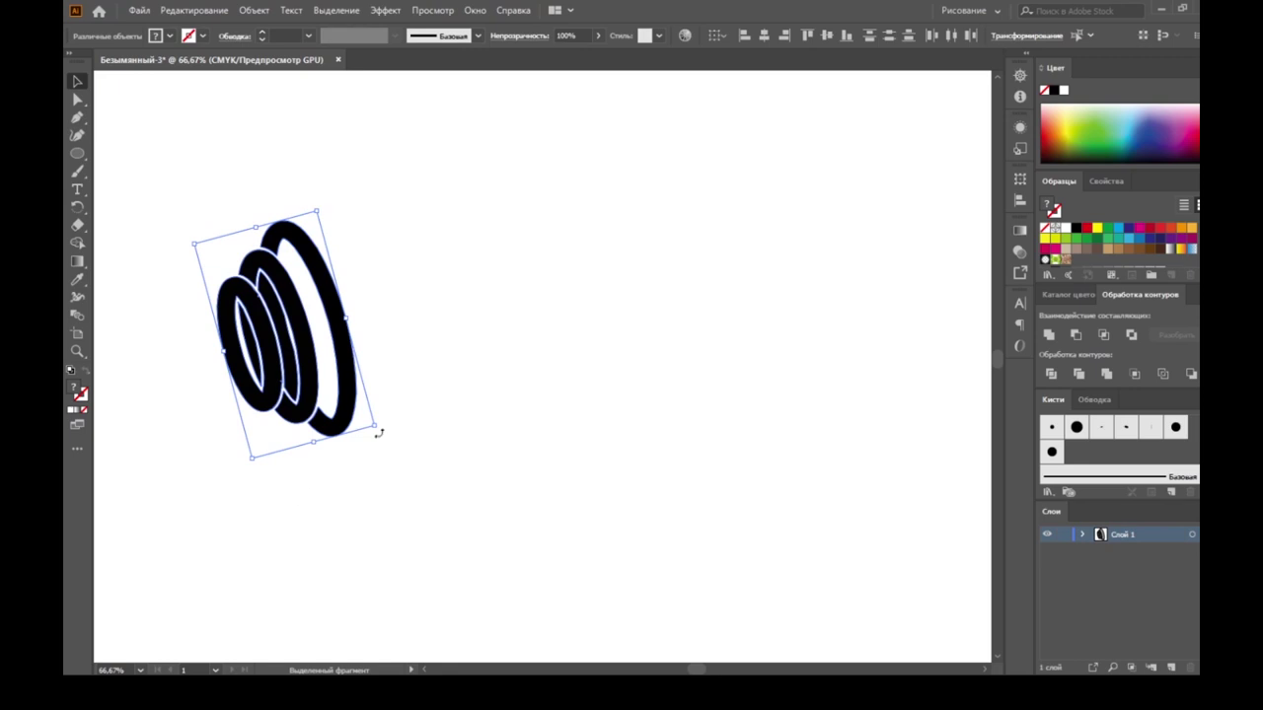
drag(379, 432, 374, 445)
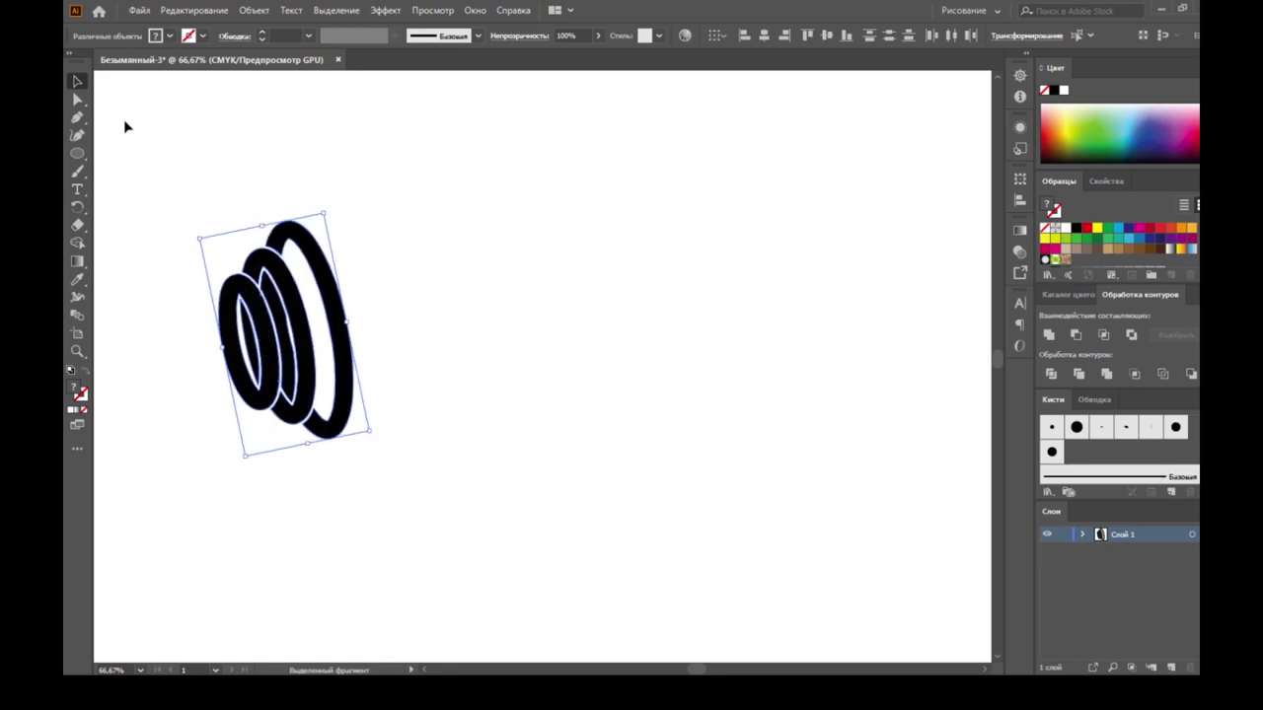
click(77, 119)
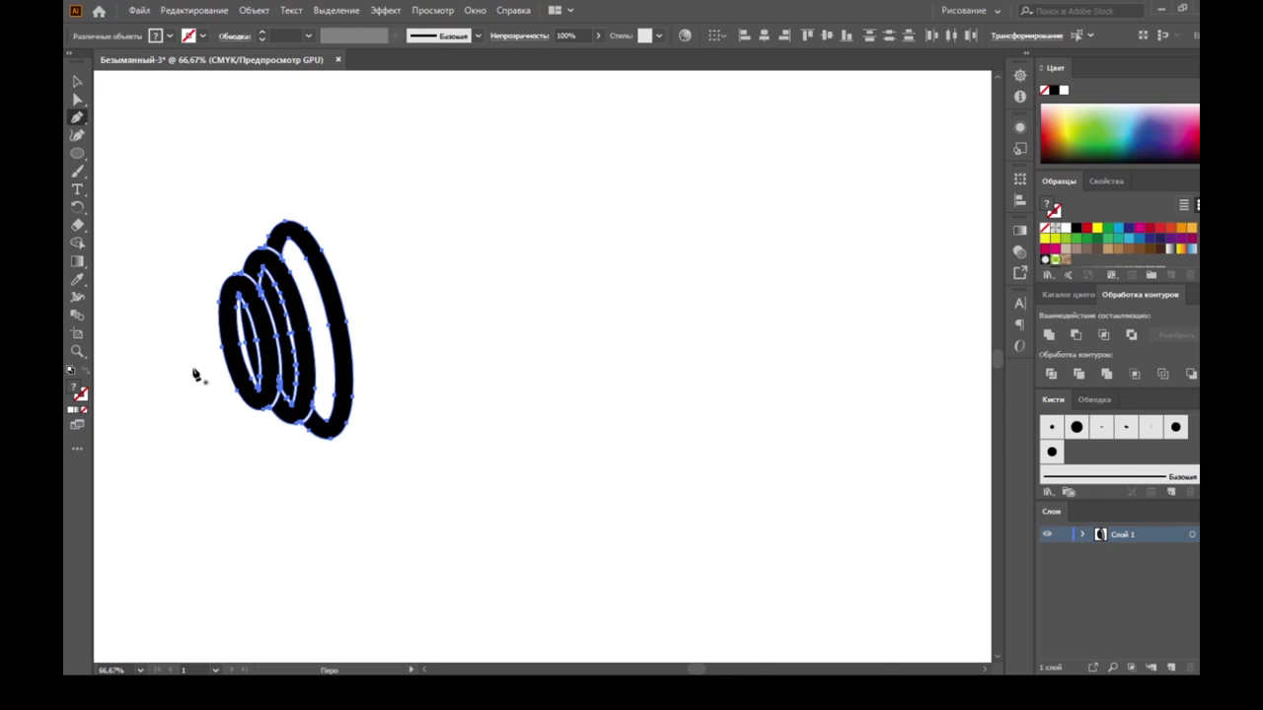
Step: Draw a gently arched open path from left of the rings across to the right
drag(195, 358, 207, 363)
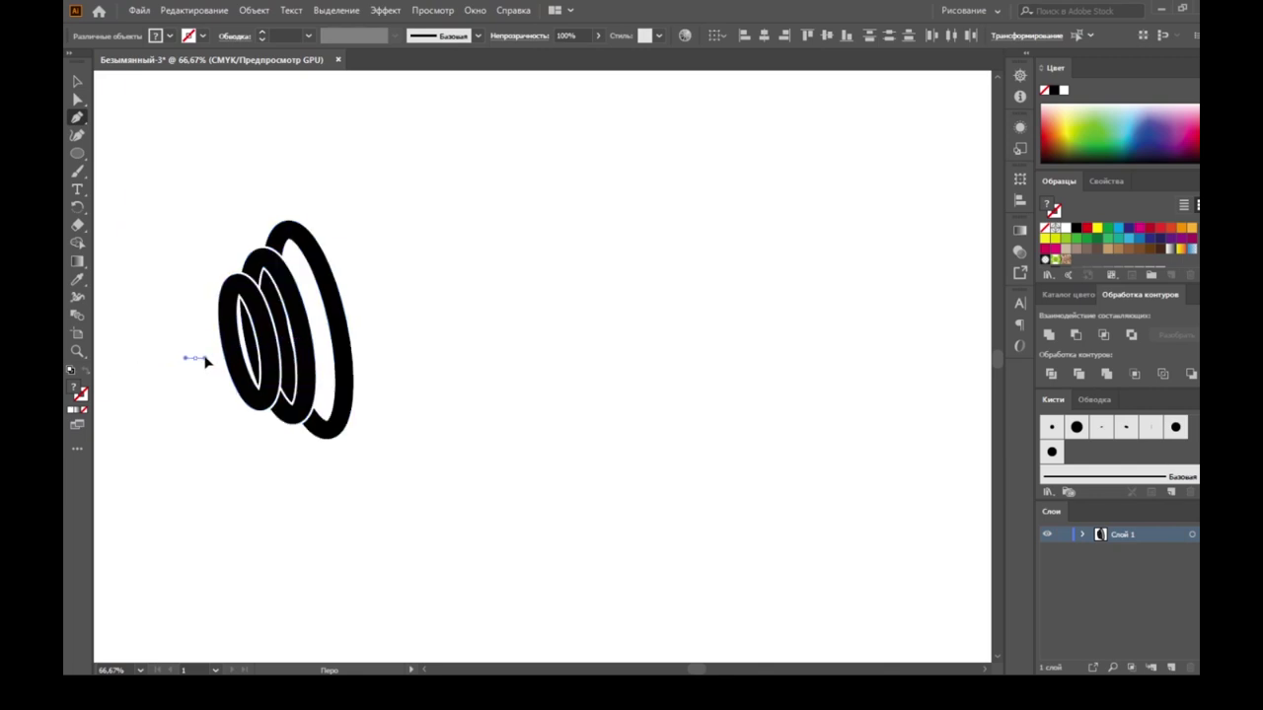
key(ctrl+z)
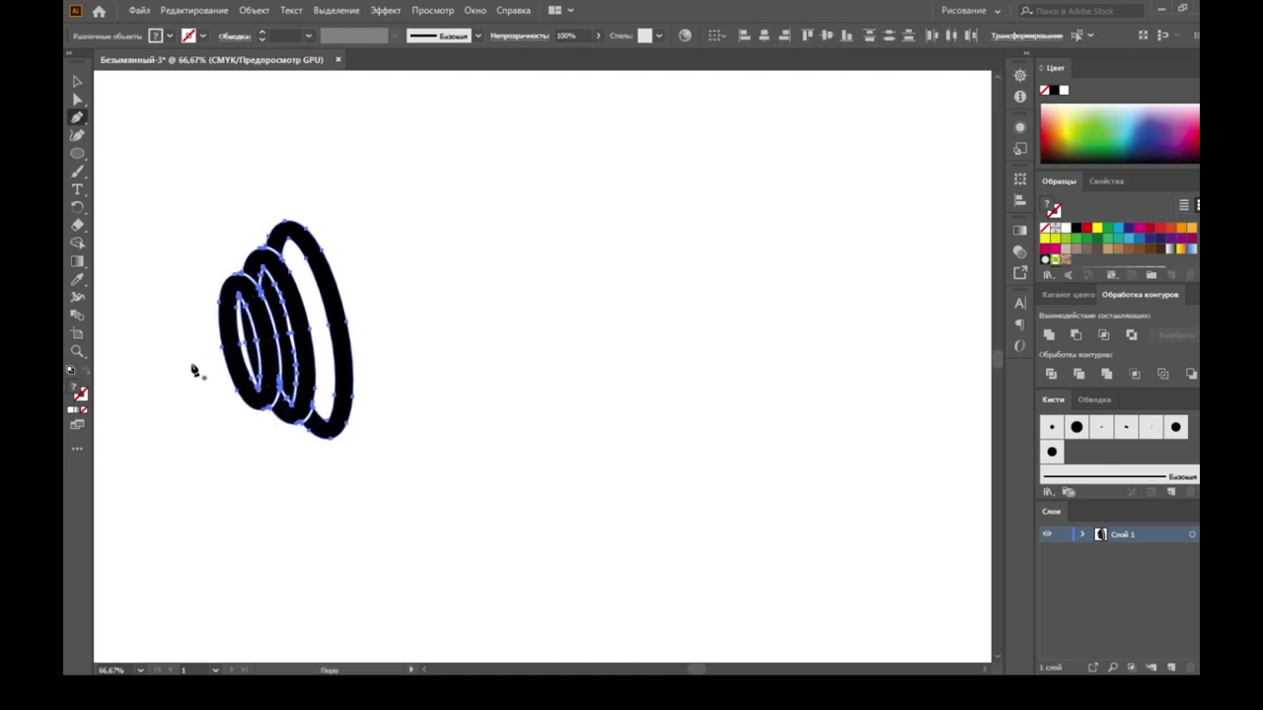
click(192, 364)
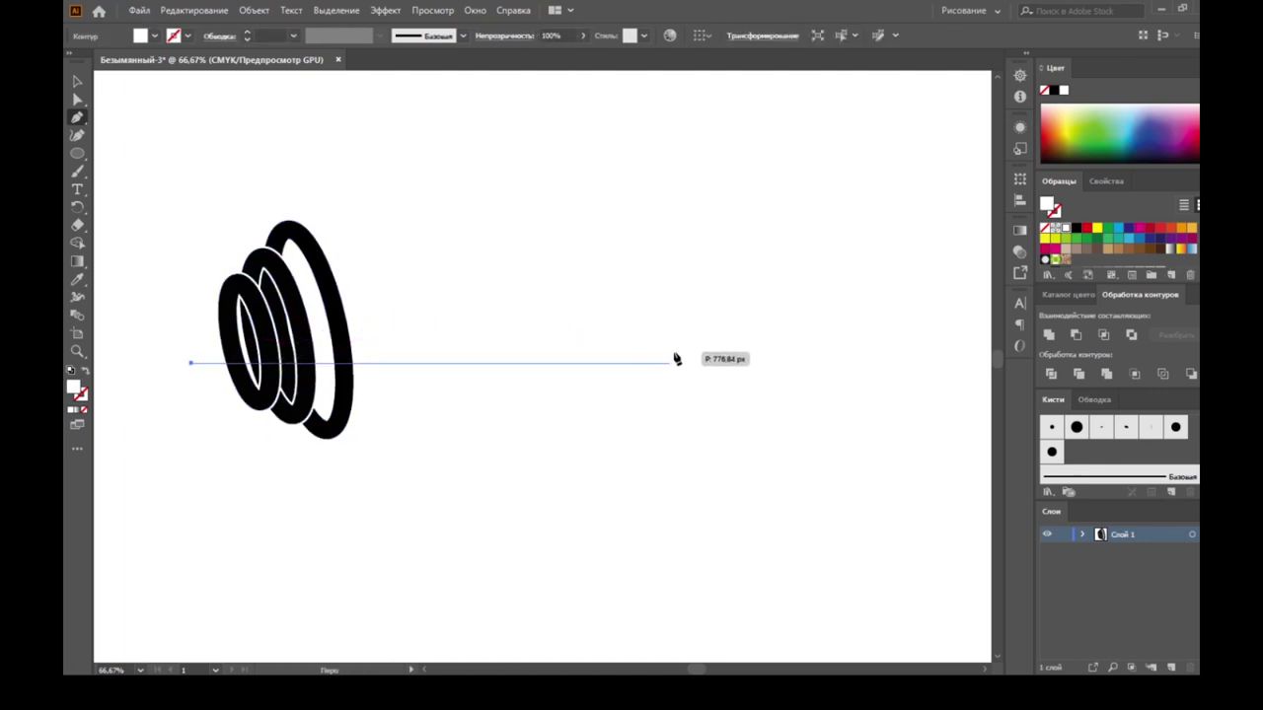
mouse_move(719, 363)
mouse_down()
mouse_move(966, 473)
mouse_move(966, 492)
mouse_up()
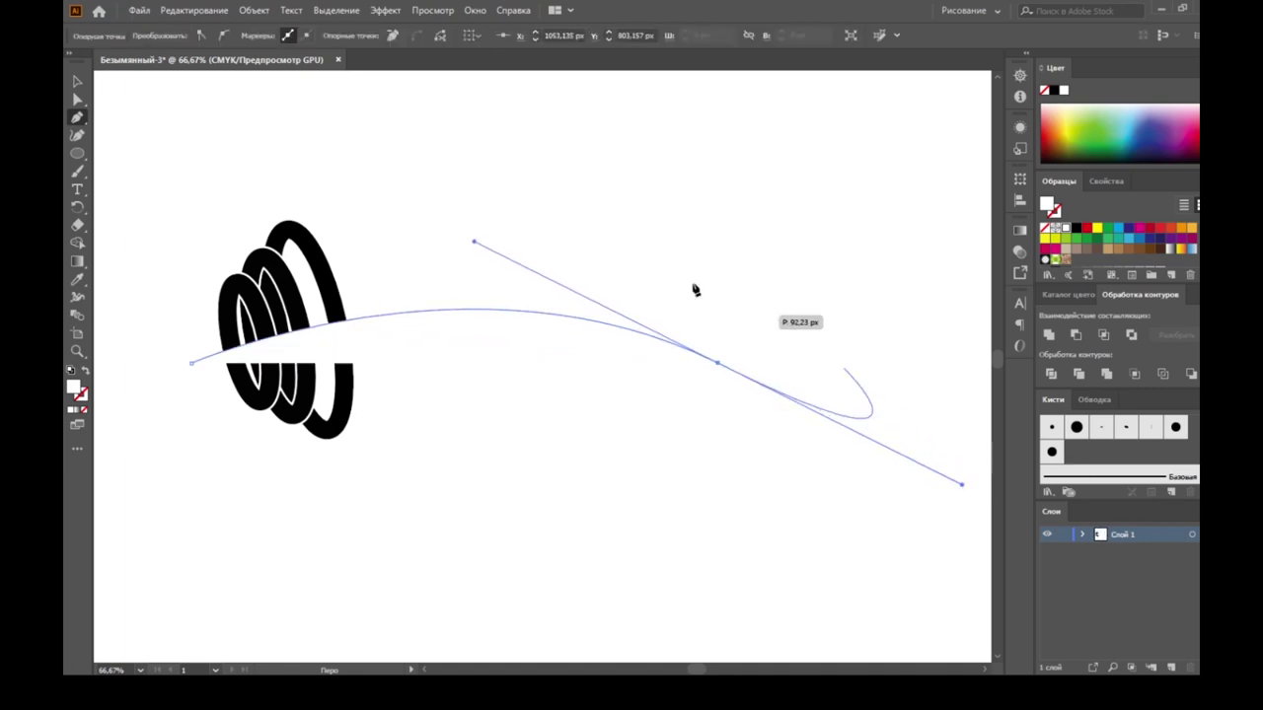
drag(718, 363, 76, 81)
click(76, 83)
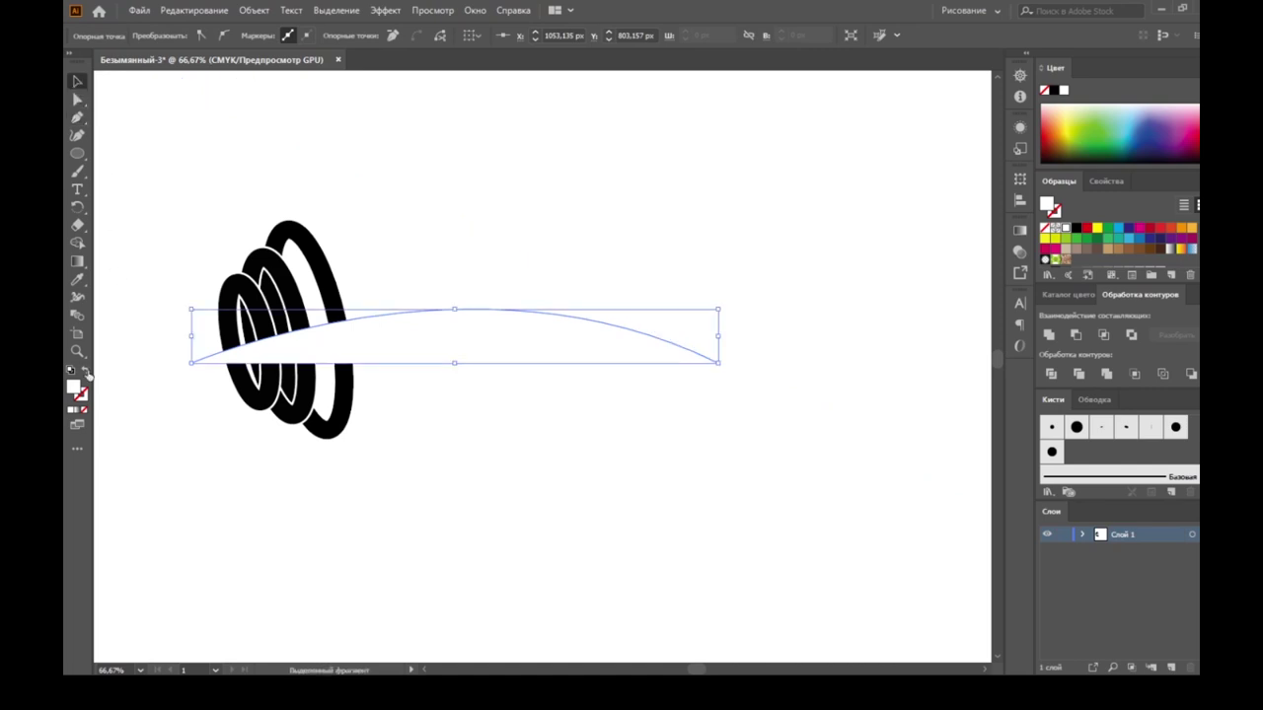
Step: Give the arched bar no fill and a black (000000) stroke
click(84, 372)
double_click(81, 395)
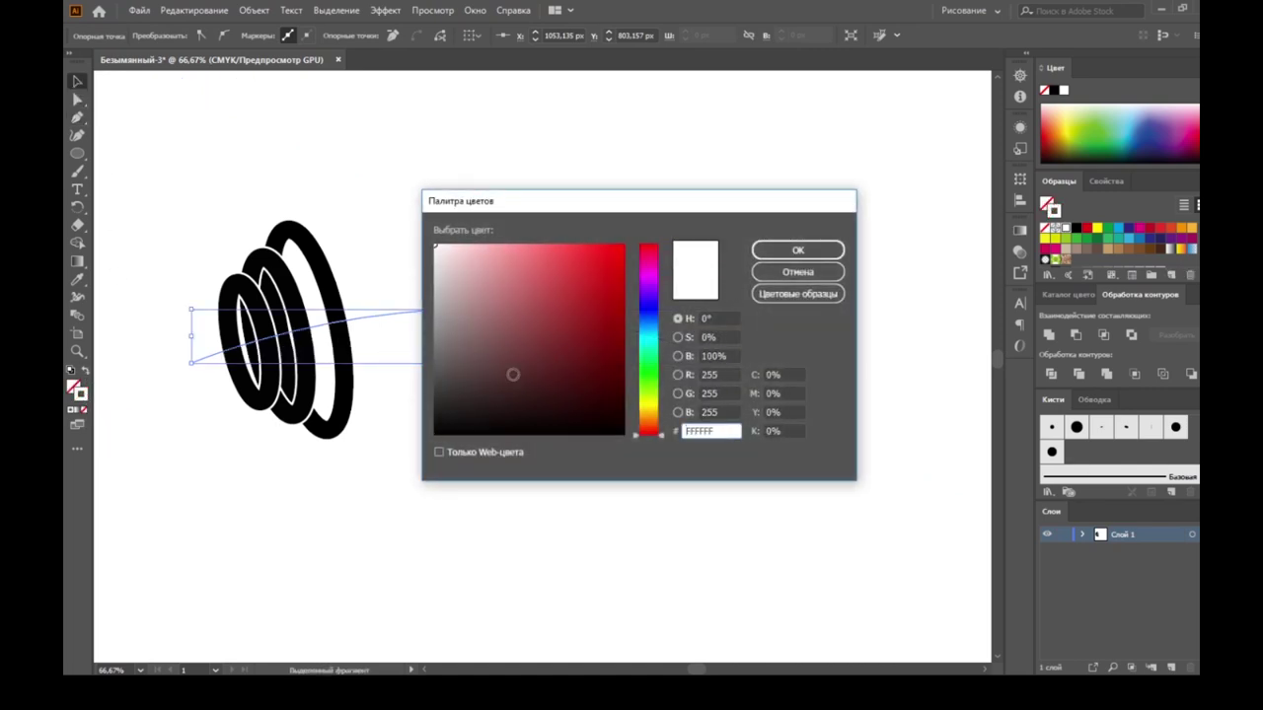
drag(513, 369, 416, 439)
click(798, 249)
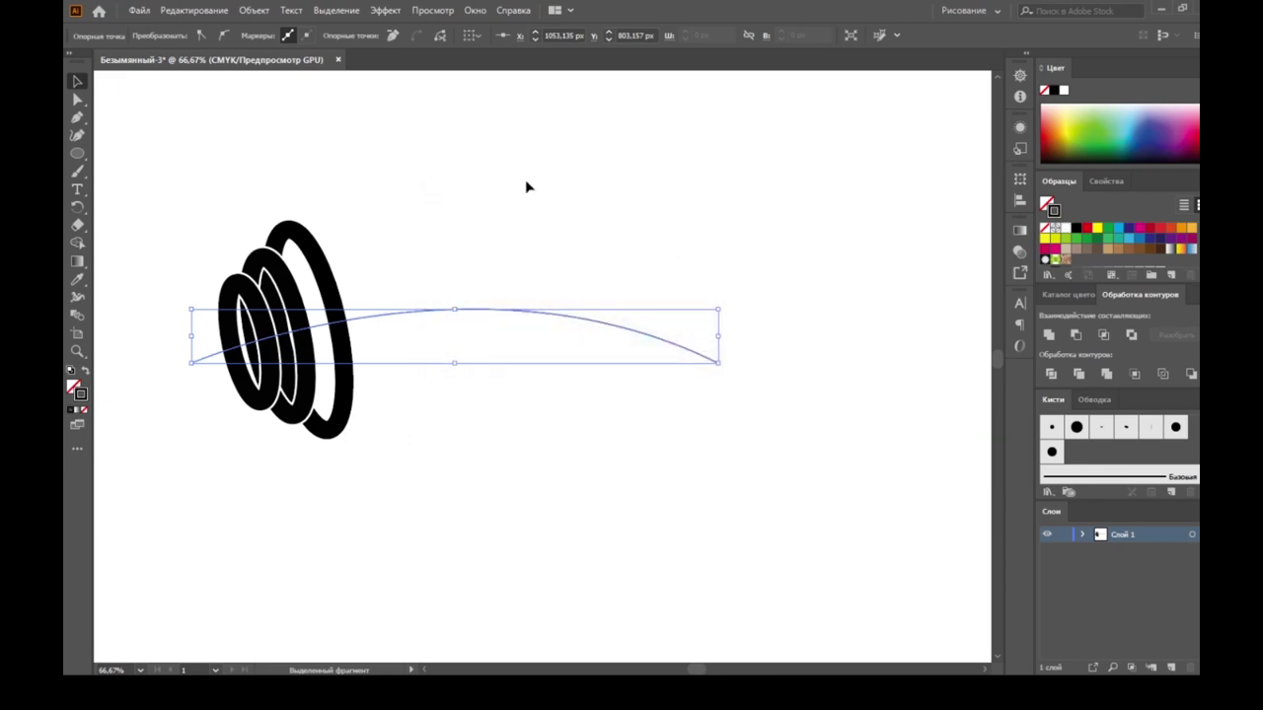
click(406, 285)
Step: Raise the arched bar's stroke weight to 32 pt
click(428, 312)
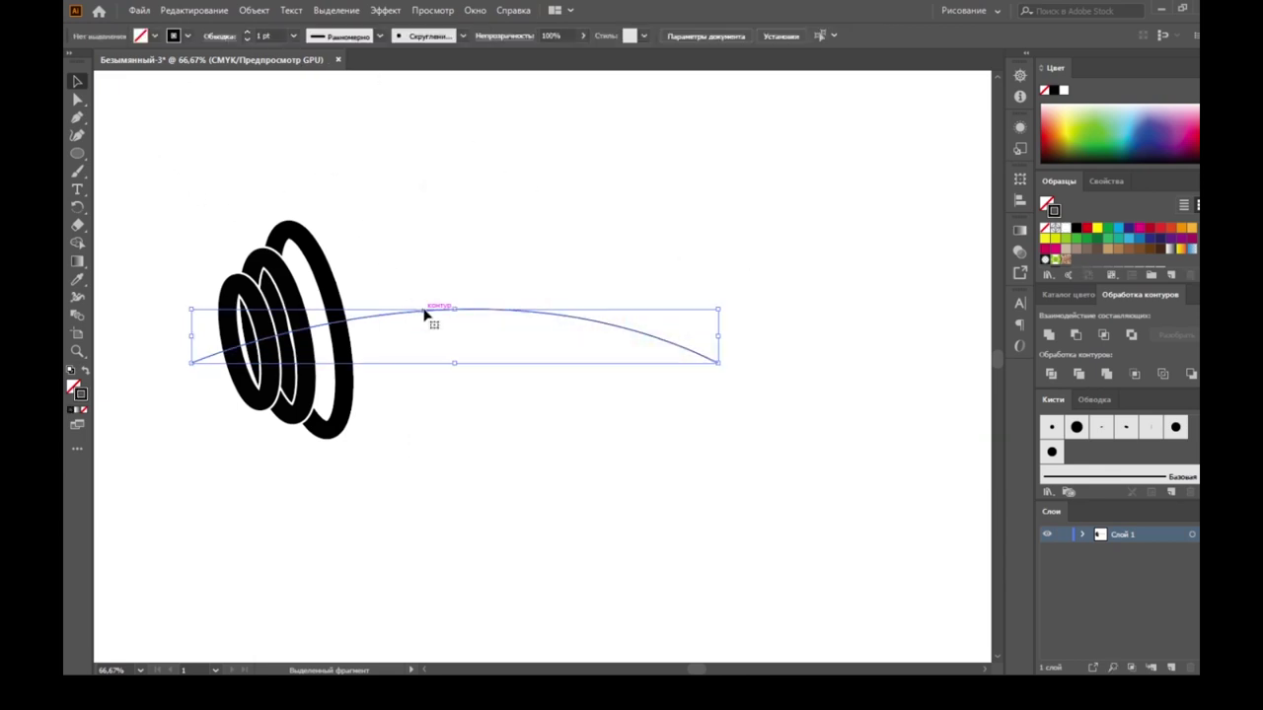
click(249, 35)
click(248, 34)
click(249, 35)
click(249, 34)
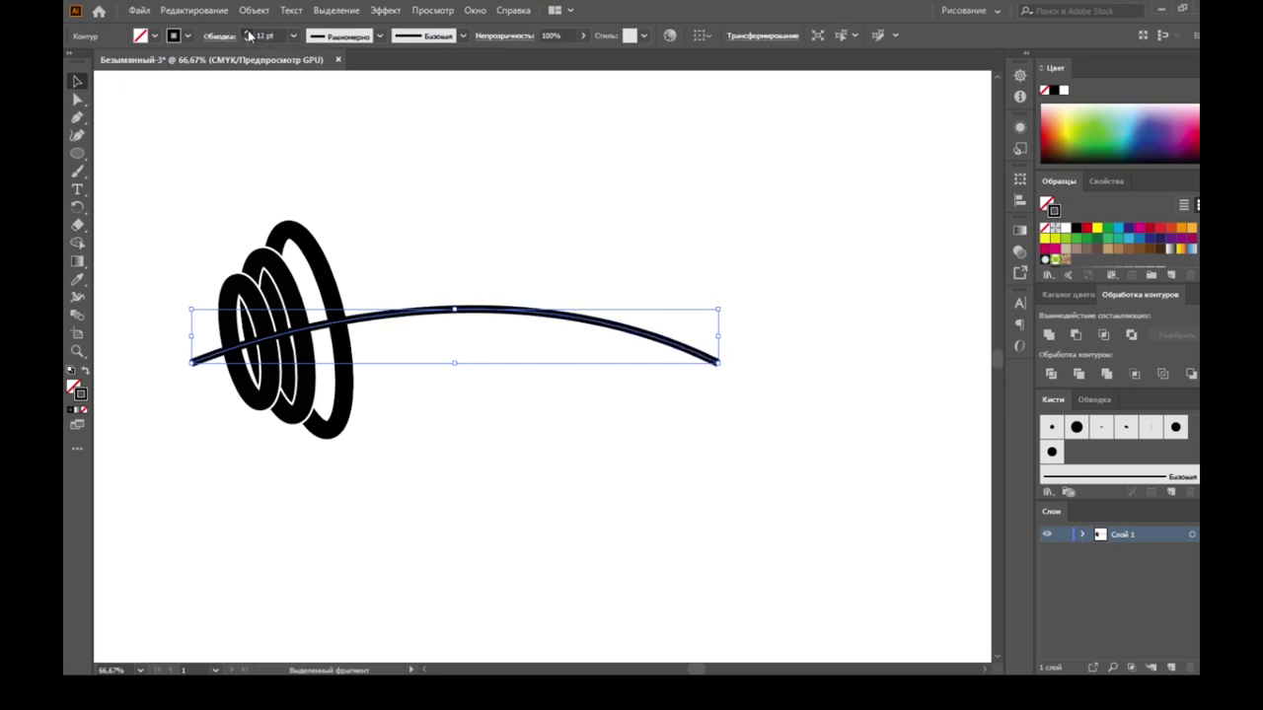
click(248, 34)
click(249, 35)
click(248, 34)
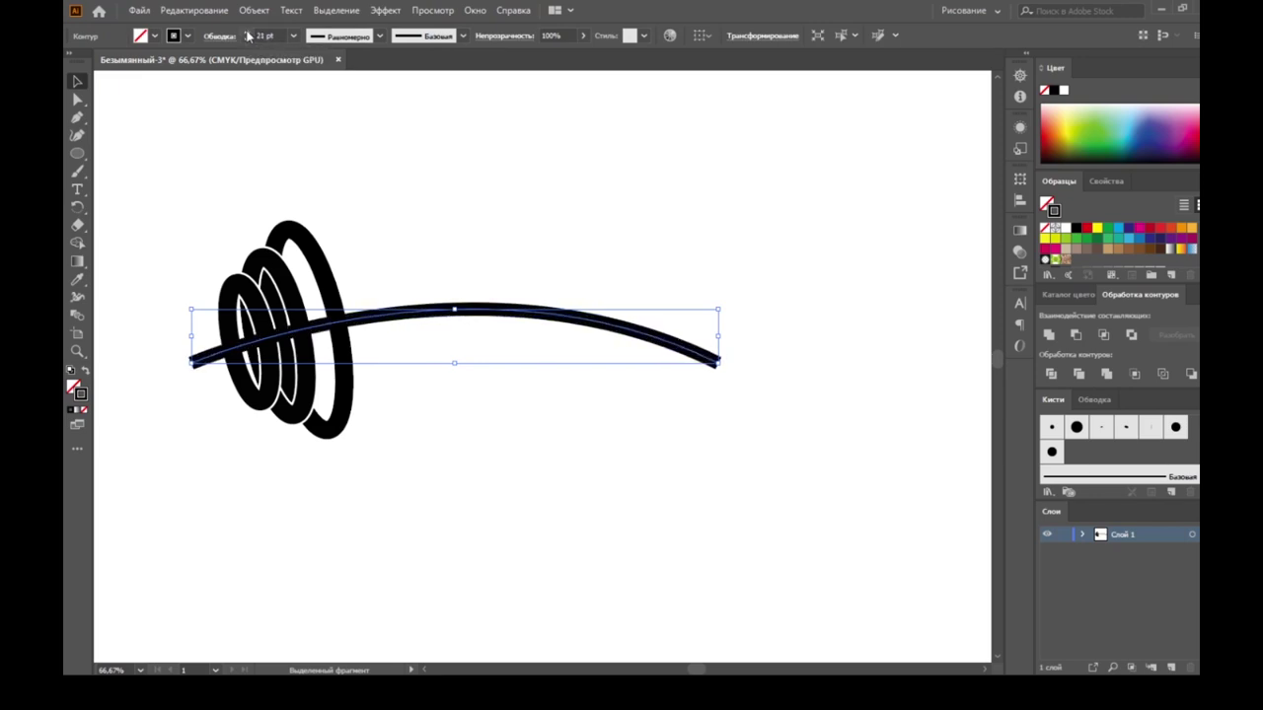
click(248, 35)
click(249, 34)
click(249, 35)
click(249, 34)
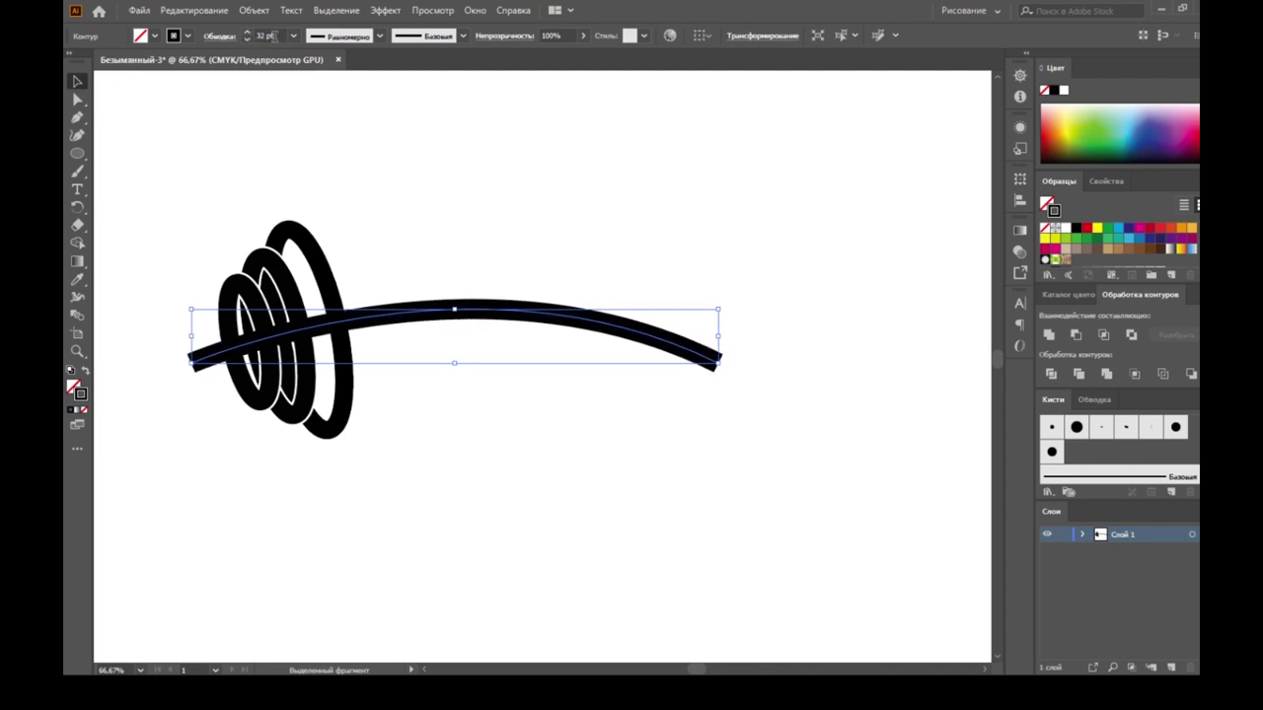
Step: Apply Width Profile 1 so the bar tapers to points at both ends
click(378, 35)
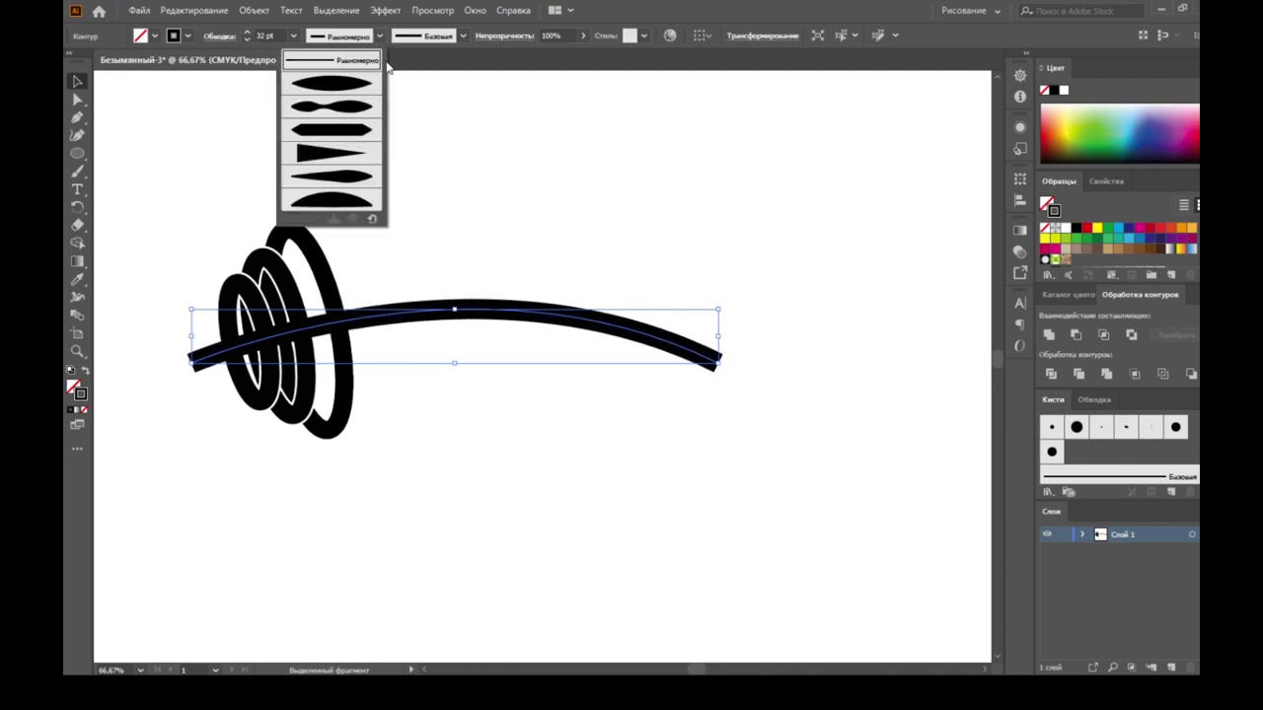
click(345, 90)
click(449, 162)
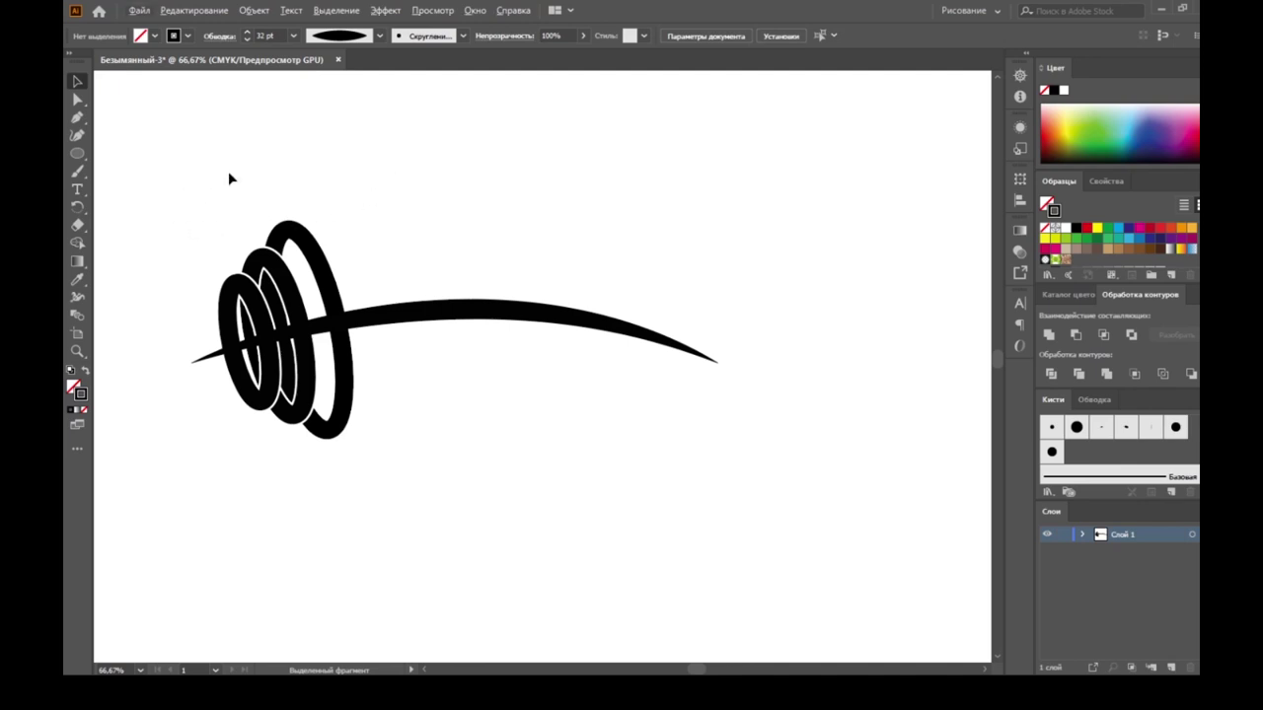
Step: Direct-select the tapered bar's right end anchor point
click(424, 319)
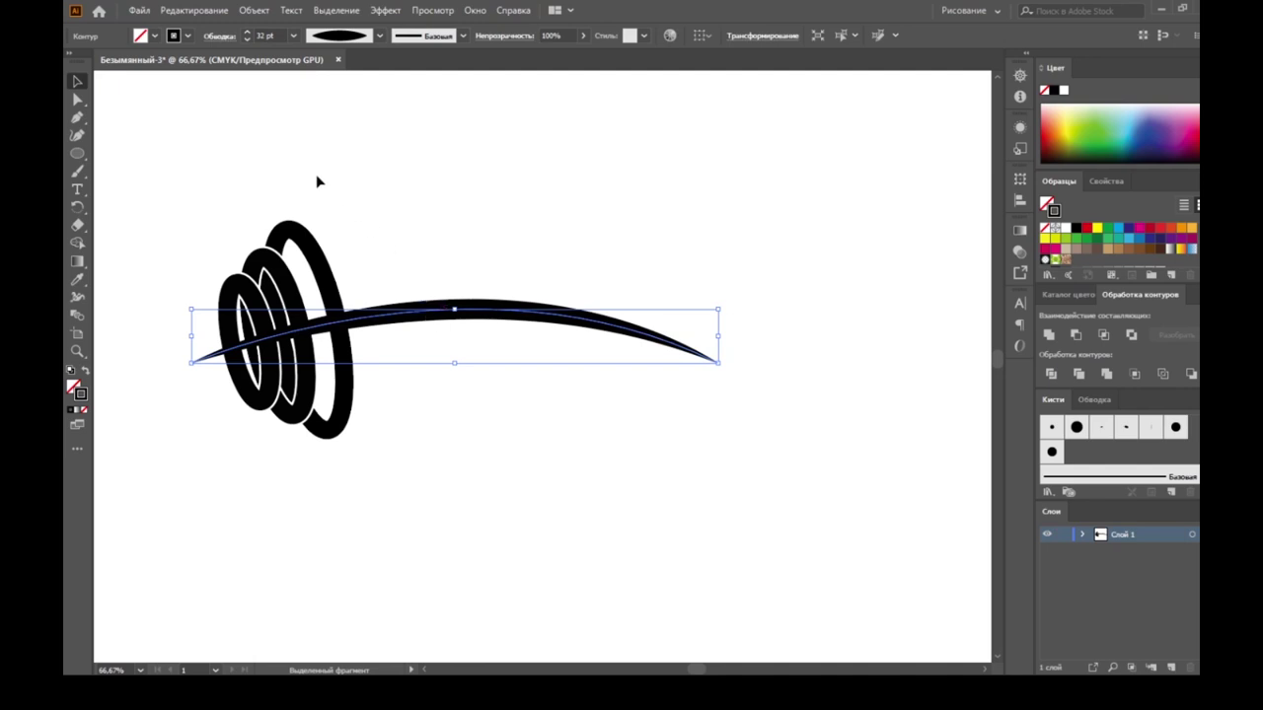
click(77, 100)
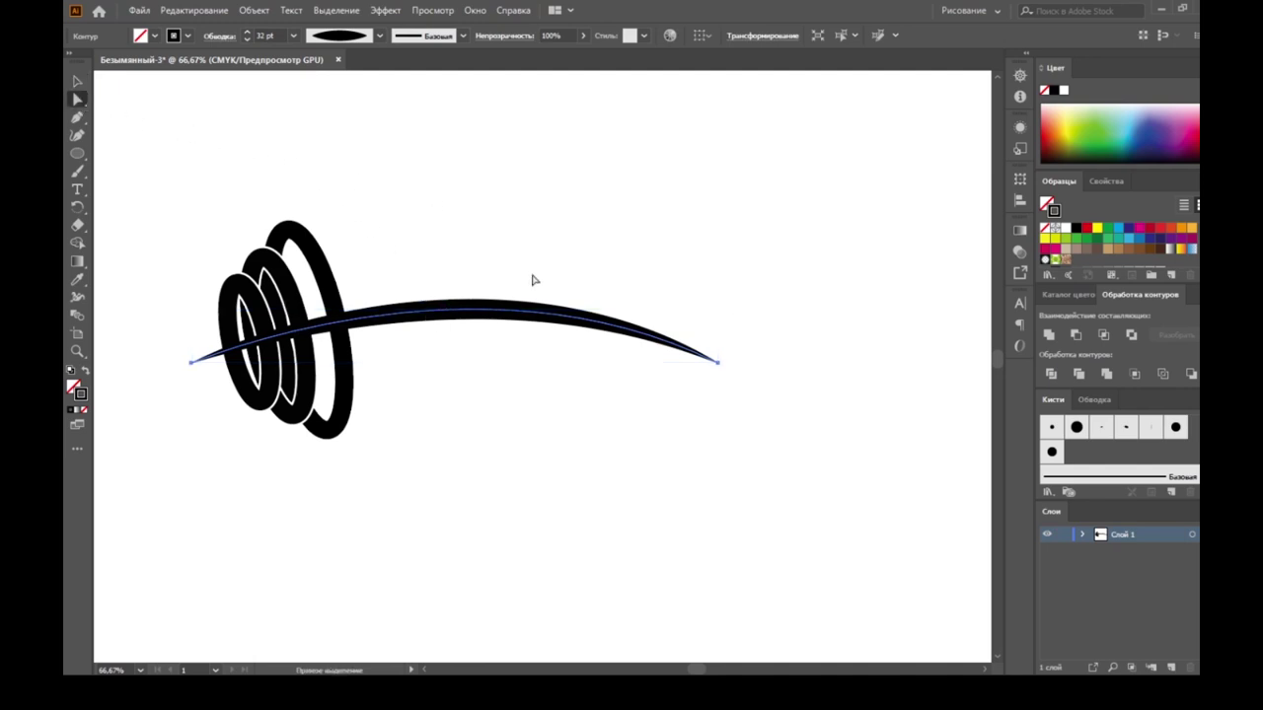
click(495, 312)
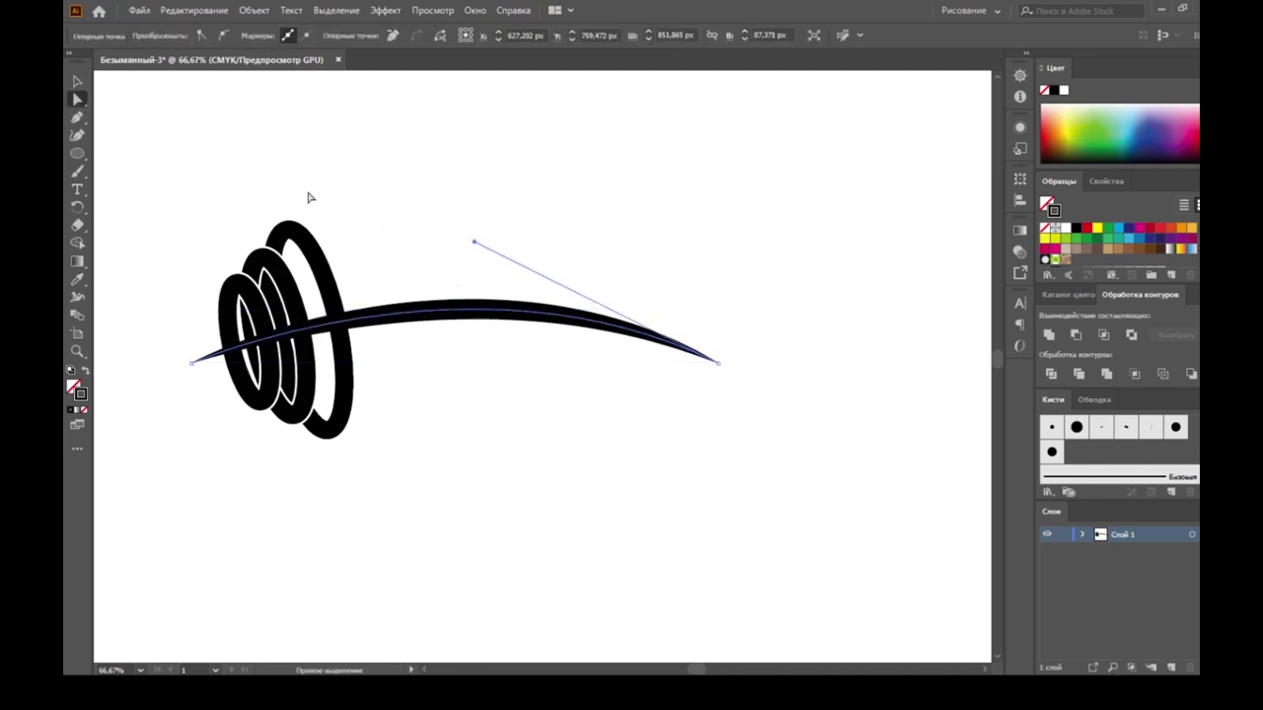
Step: Outline the bar's stroke, delete its right-end anchors, and select the plates with the bar
click(194, 10)
mouse_move(254, 9)
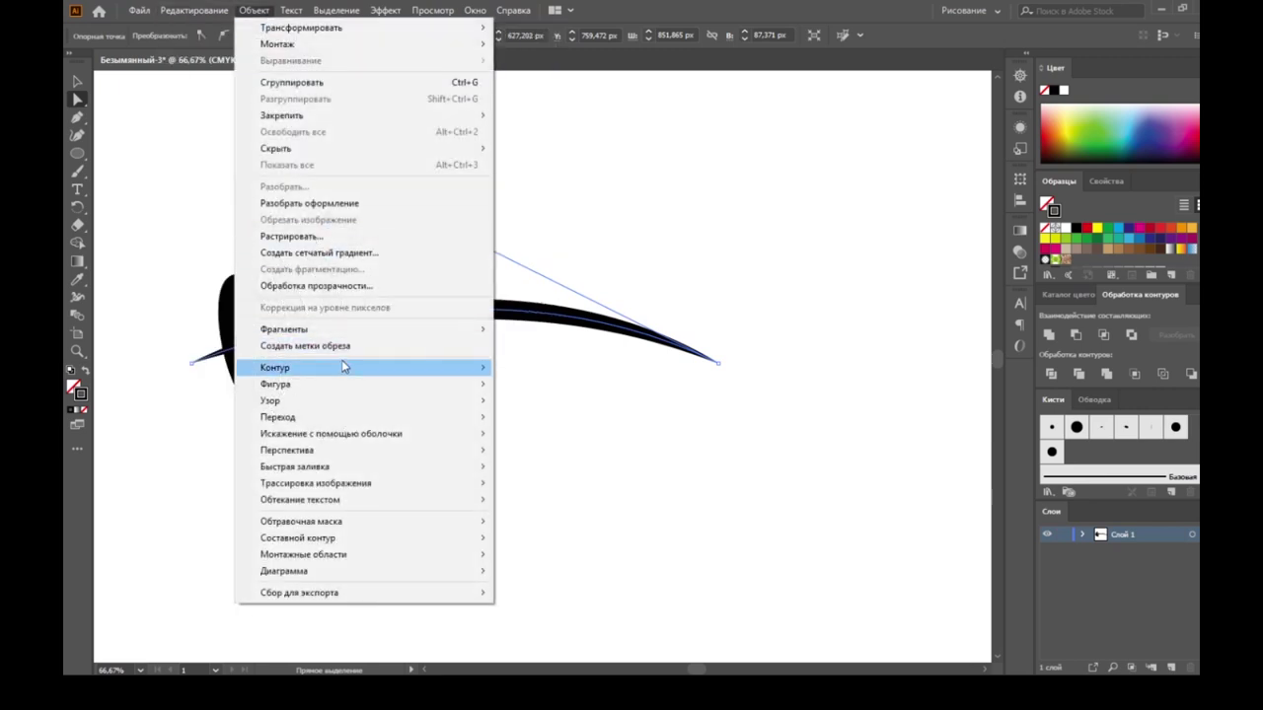
mouse_move(275, 367)
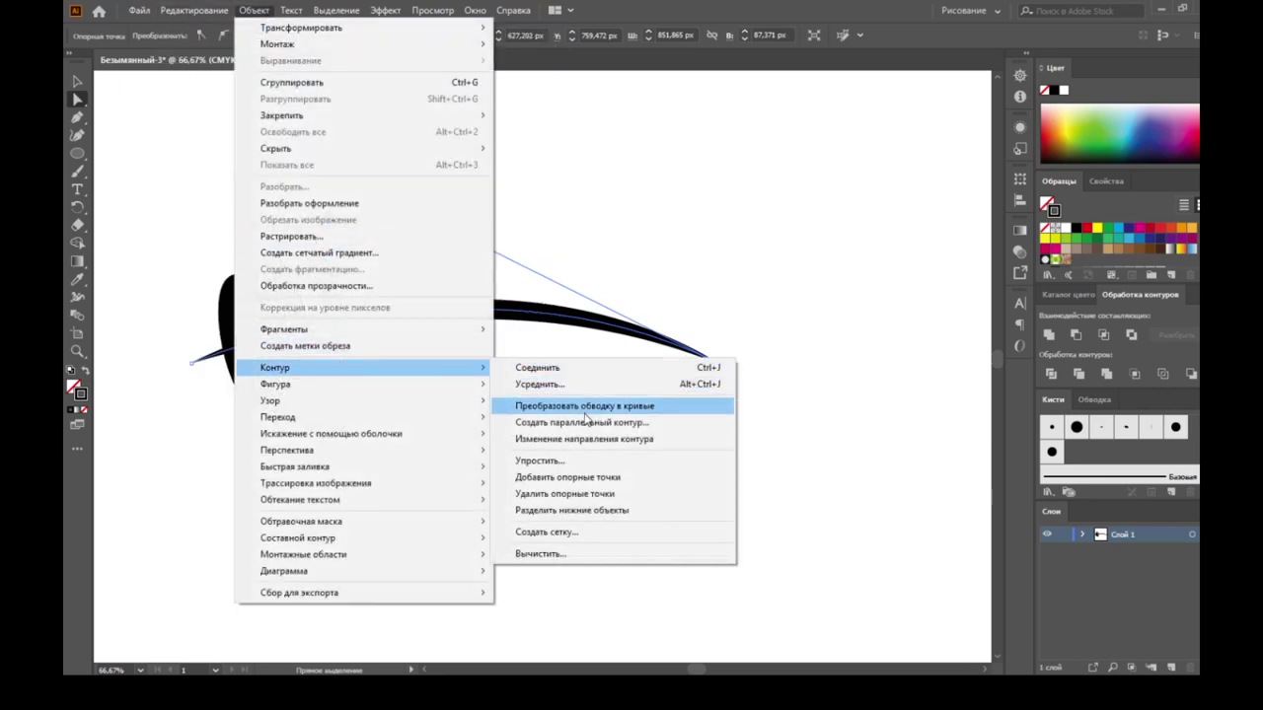
click(587, 406)
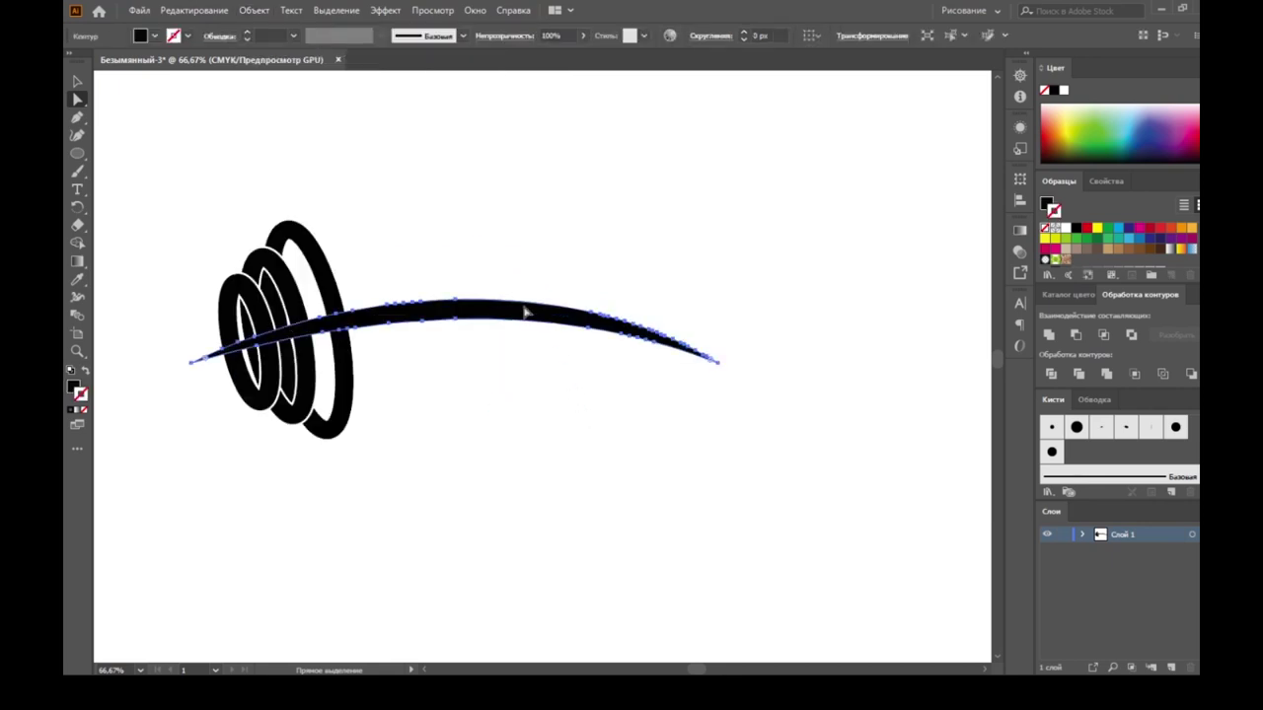
drag(505, 241, 730, 420)
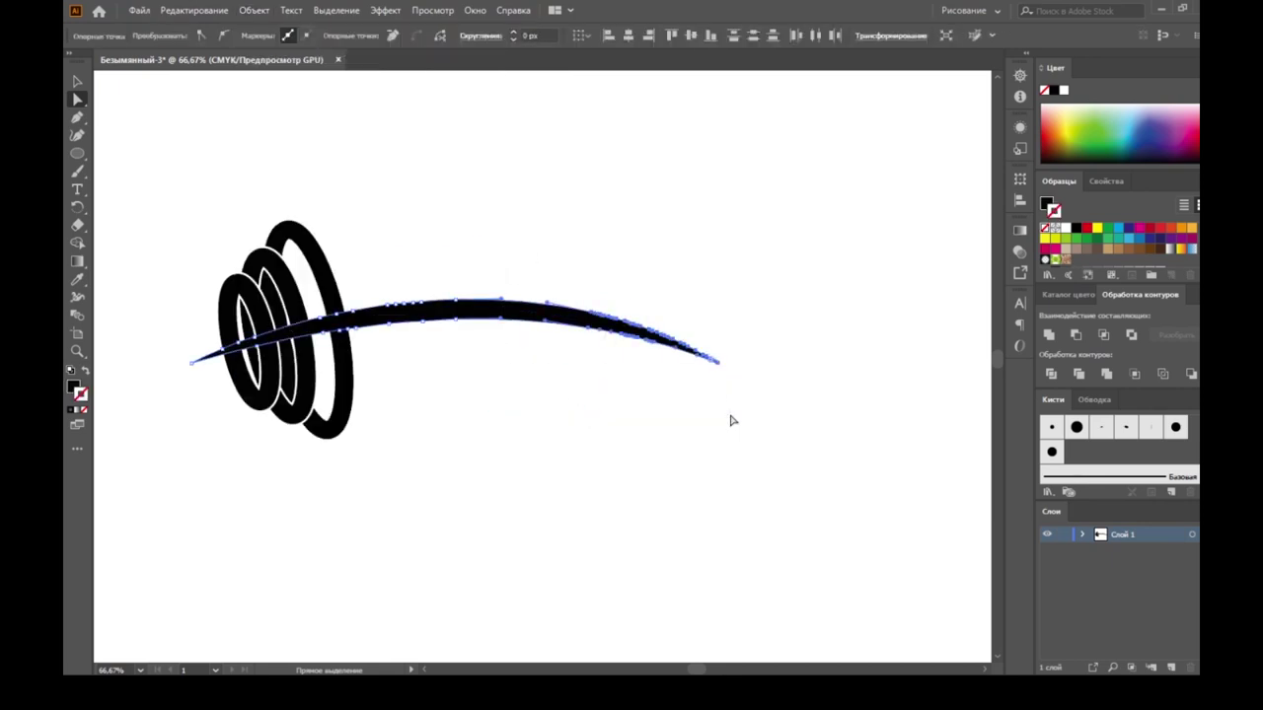
key(Delete)
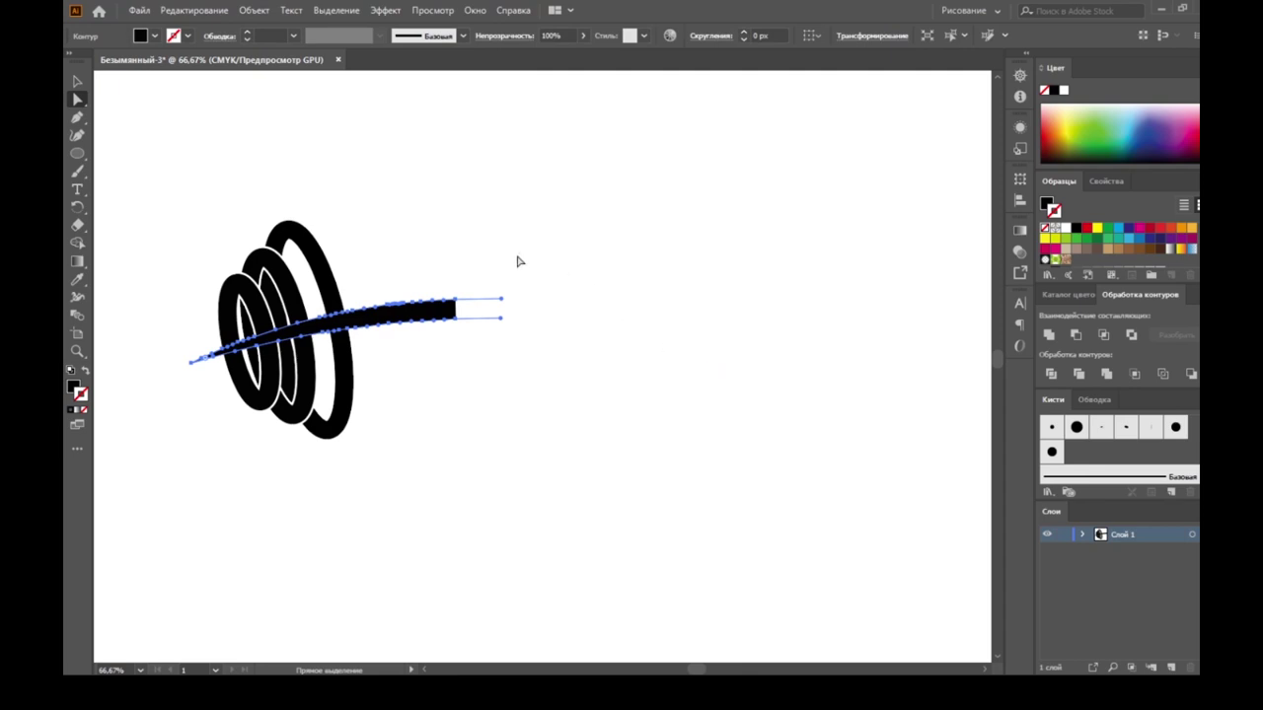
click(78, 81)
drag(181, 181, 491, 450)
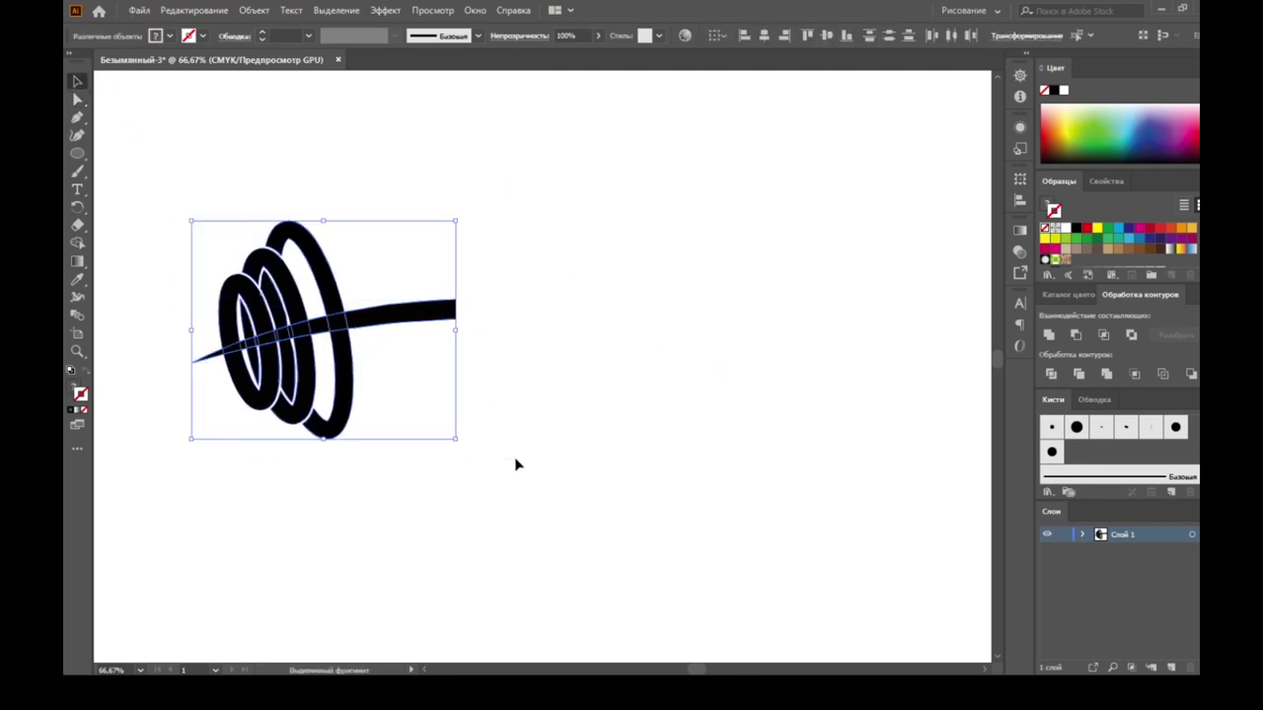
Step: Make a vertically reflected copy of the ring plates and half-bar
right_click(400, 274)
mouse_move(466, 421)
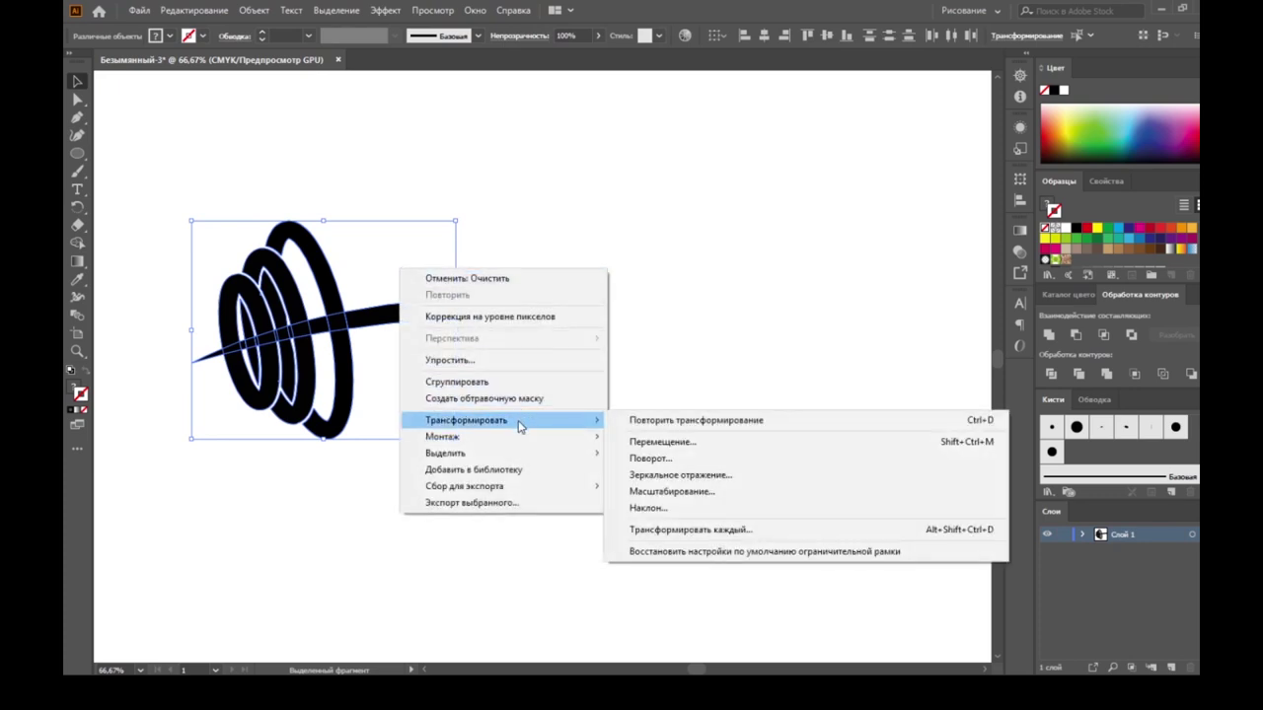
click(723, 475)
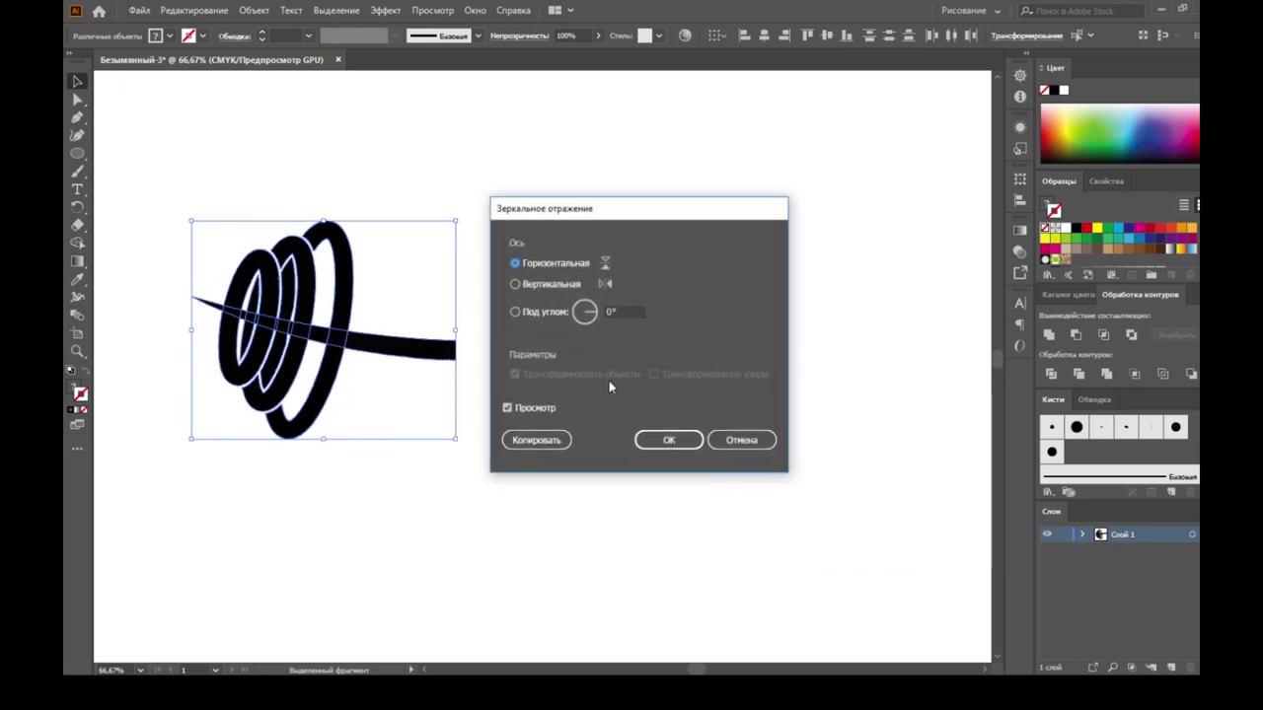
click(515, 285)
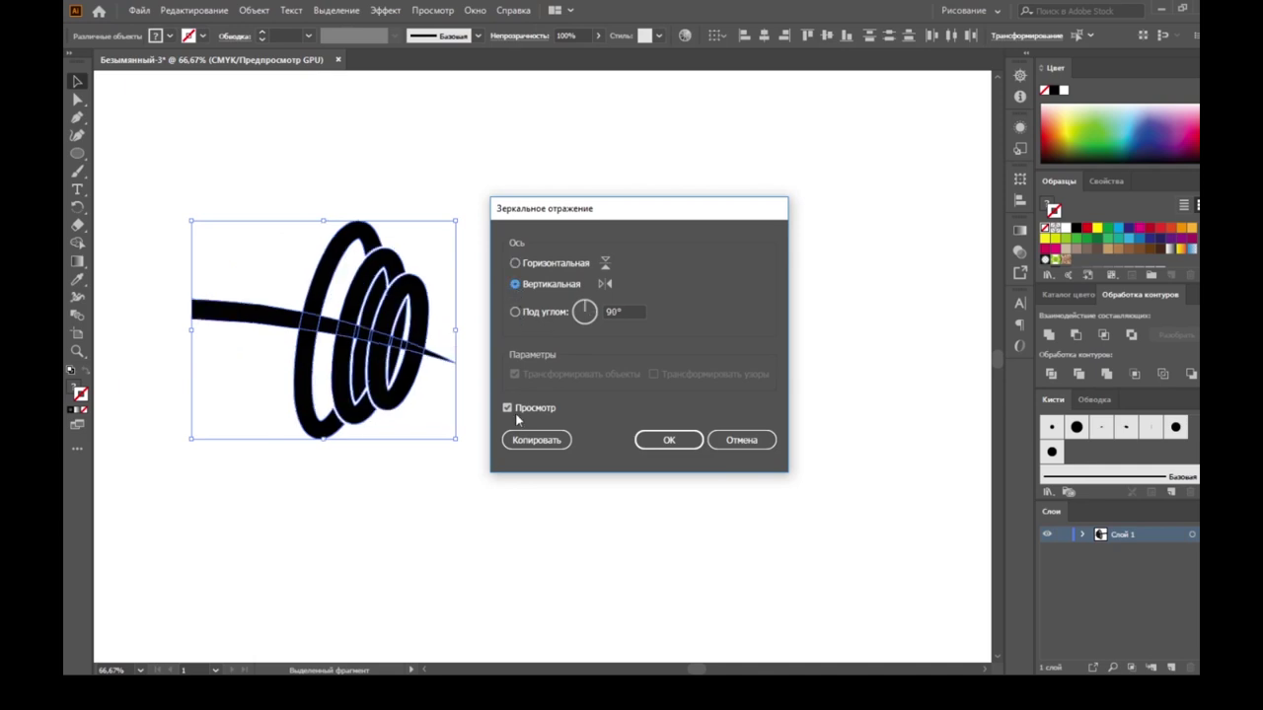
click(540, 444)
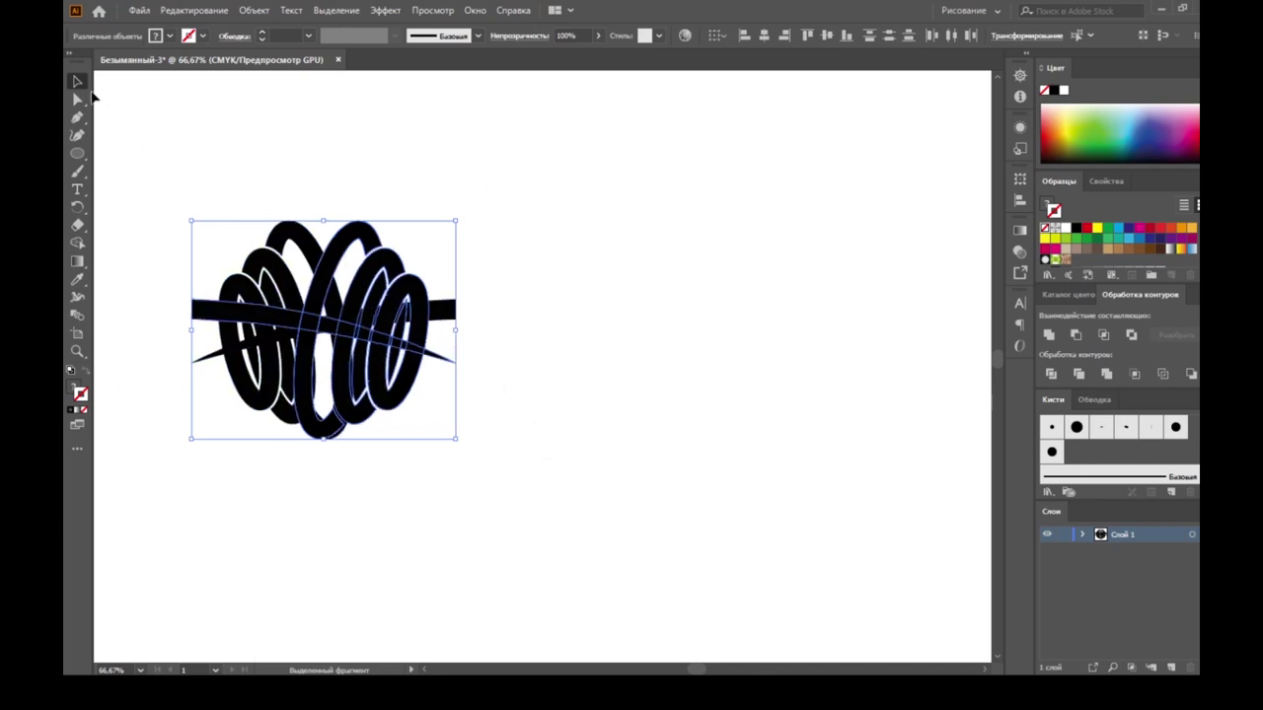
Step: Drag the mirrored copy right to meet the bar's end, completing the barbell
click(79, 83)
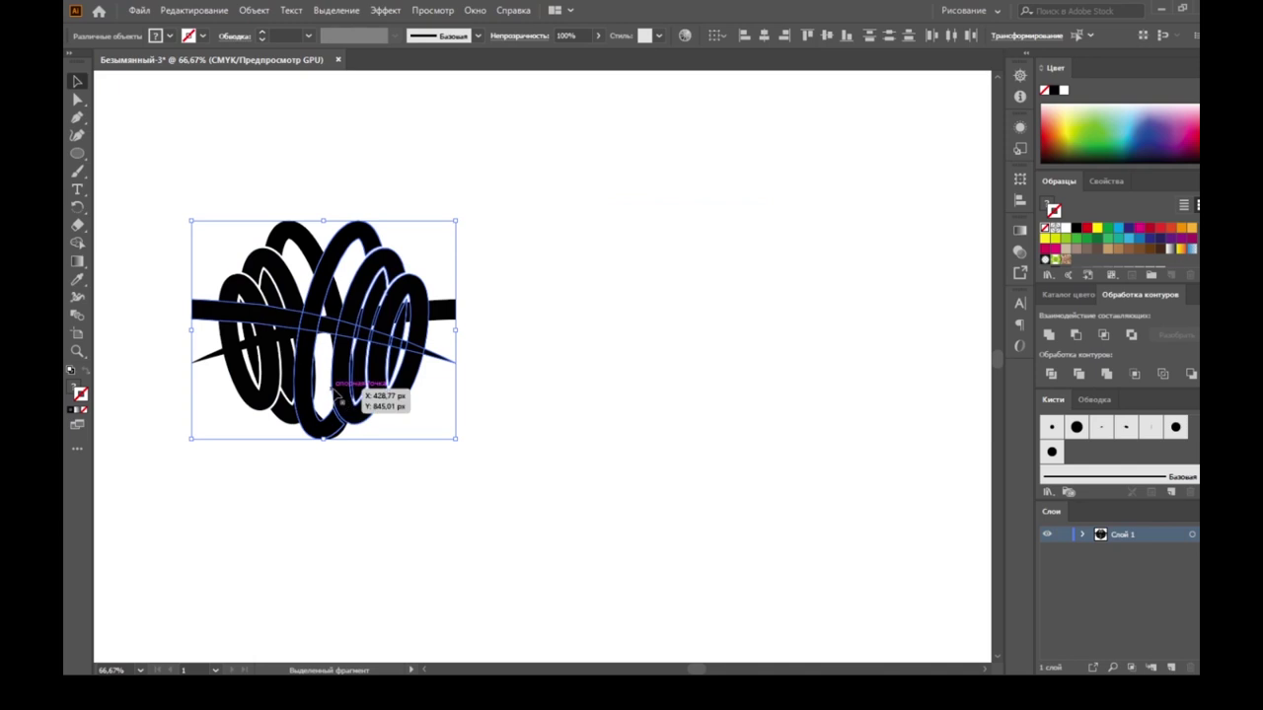
drag(335, 393, 347, 395)
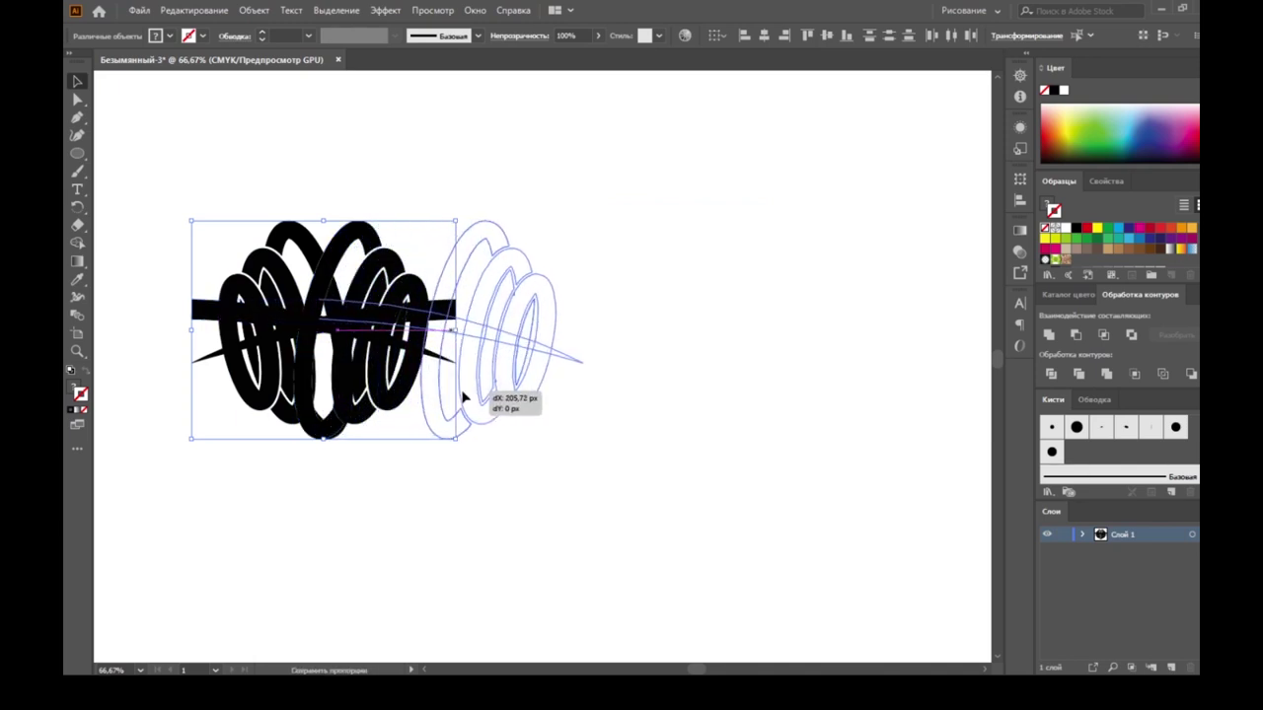
drag(347, 395, 598, 399)
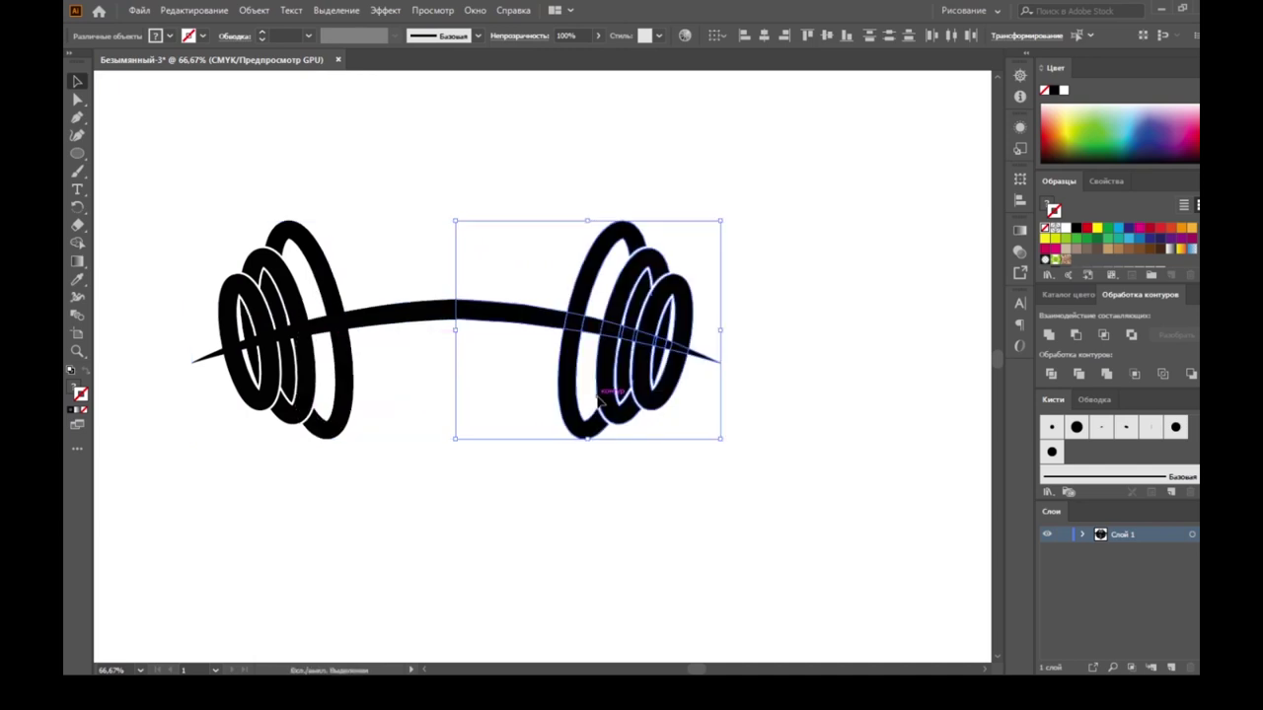
click(528, 528)
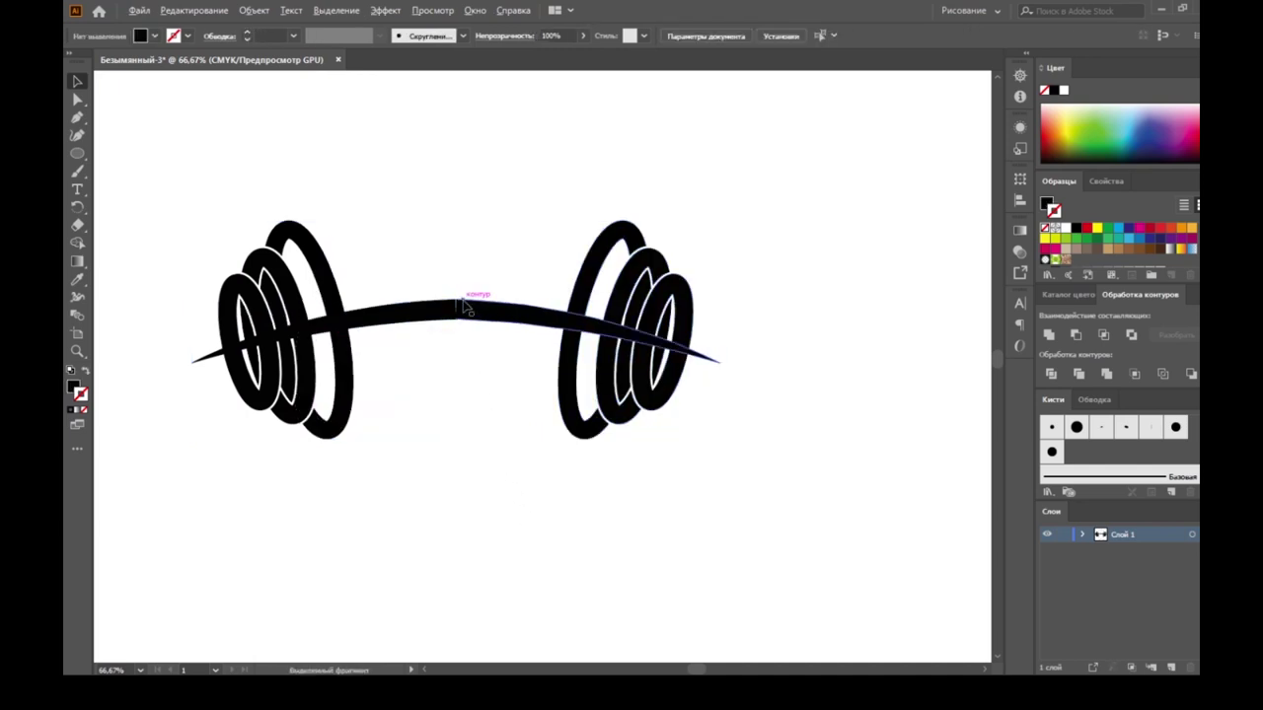
scroll(464, 301, up, 2)
drag(603, 262, 972, 579)
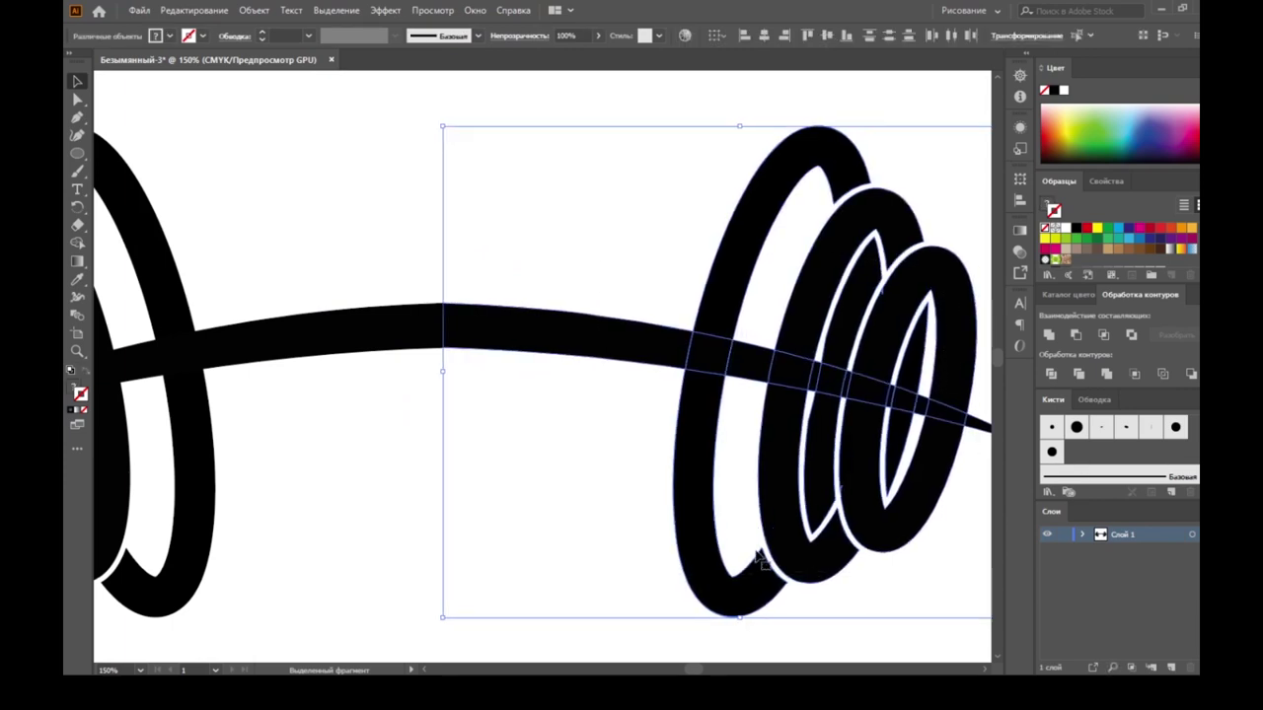
click(425, 490)
scroll(443, 490, down, 2)
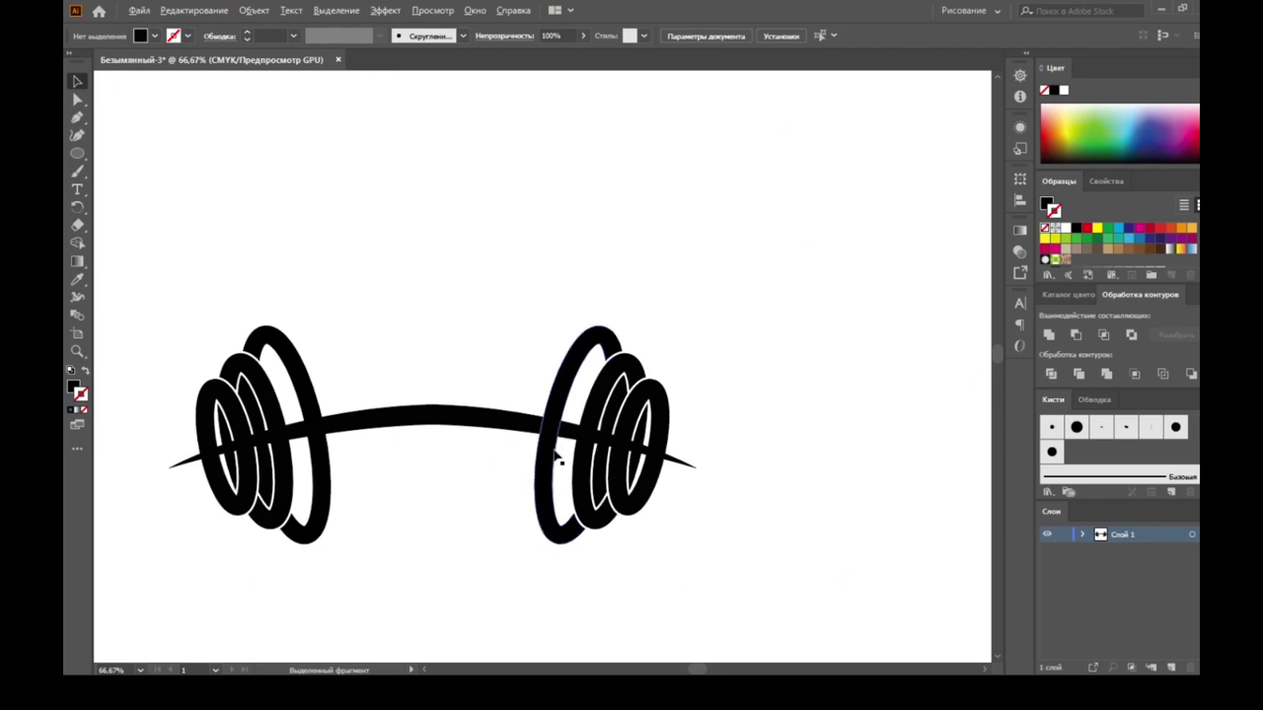
scroll(558, 456, down, 1)
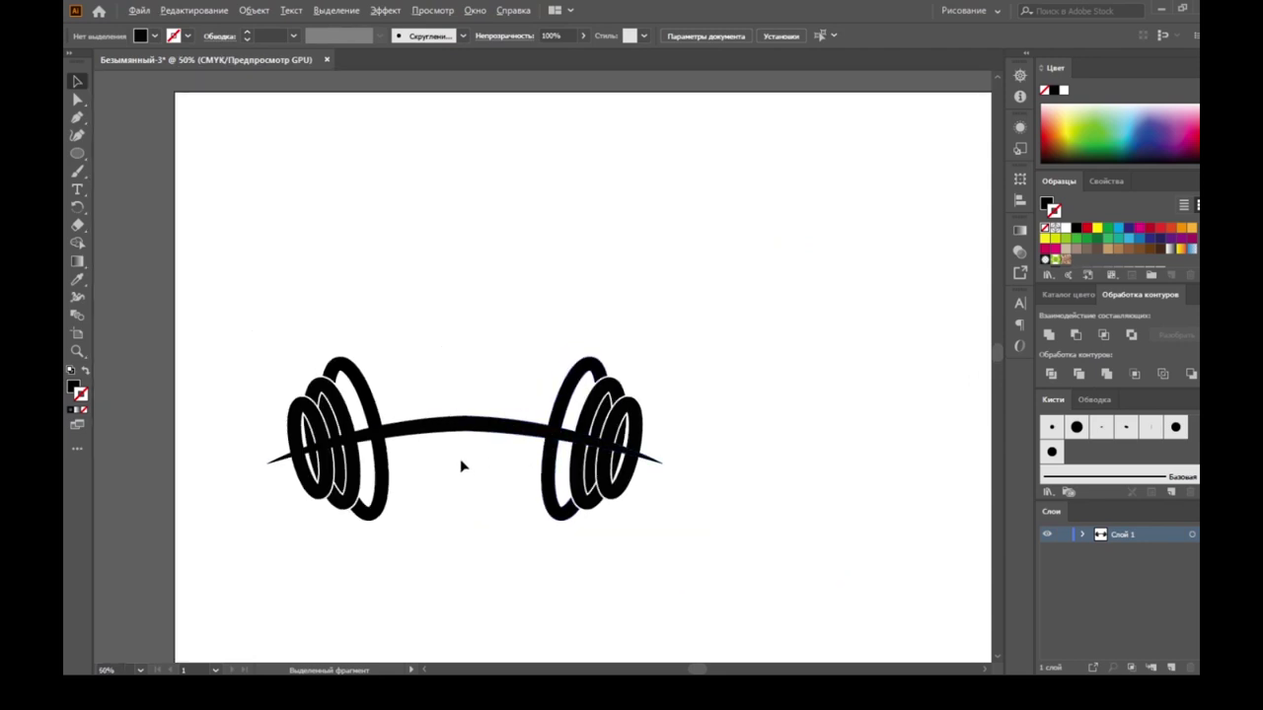
Step: Draw a hexagon above the barbell with the Polygon tool
mouse_move(78, 153)
mouse_down()
mouse_move(136, 165)
mouse_move(147, 189)
mouse_up()
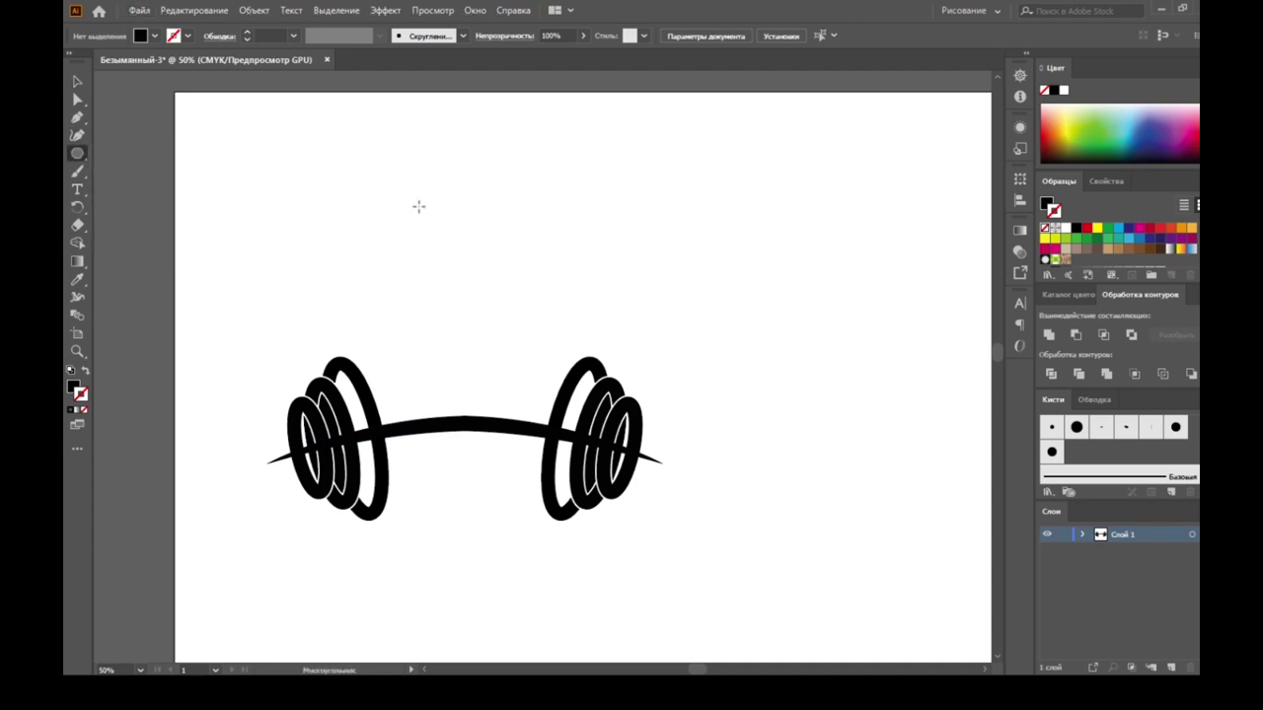
drag(413, 190, 472, 265)
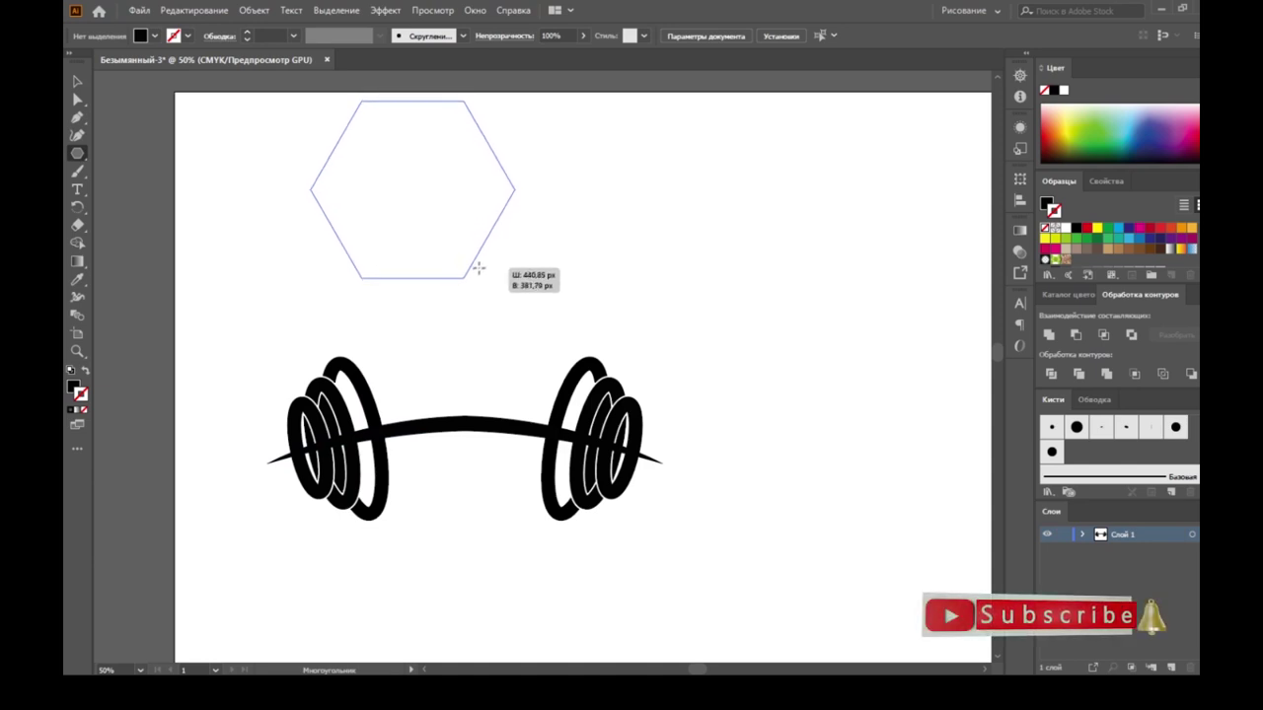
mouse_move(471, 264)
mouse_down()
mouse_move(490, 320)
mouse_move(380, 360)
mouse_up()
key(v)
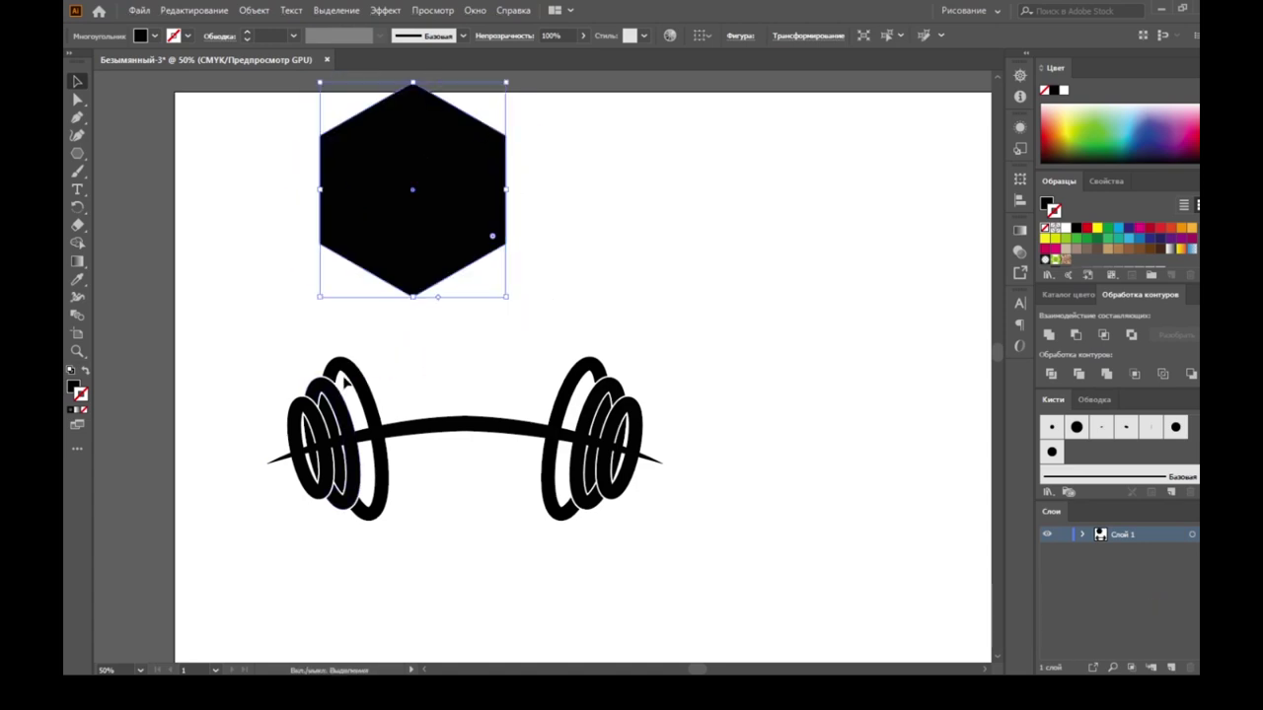
Step: Give the hexagon no fill and a 29 pt black stroke, then direct-select its bottom anchor
click(84, 371)
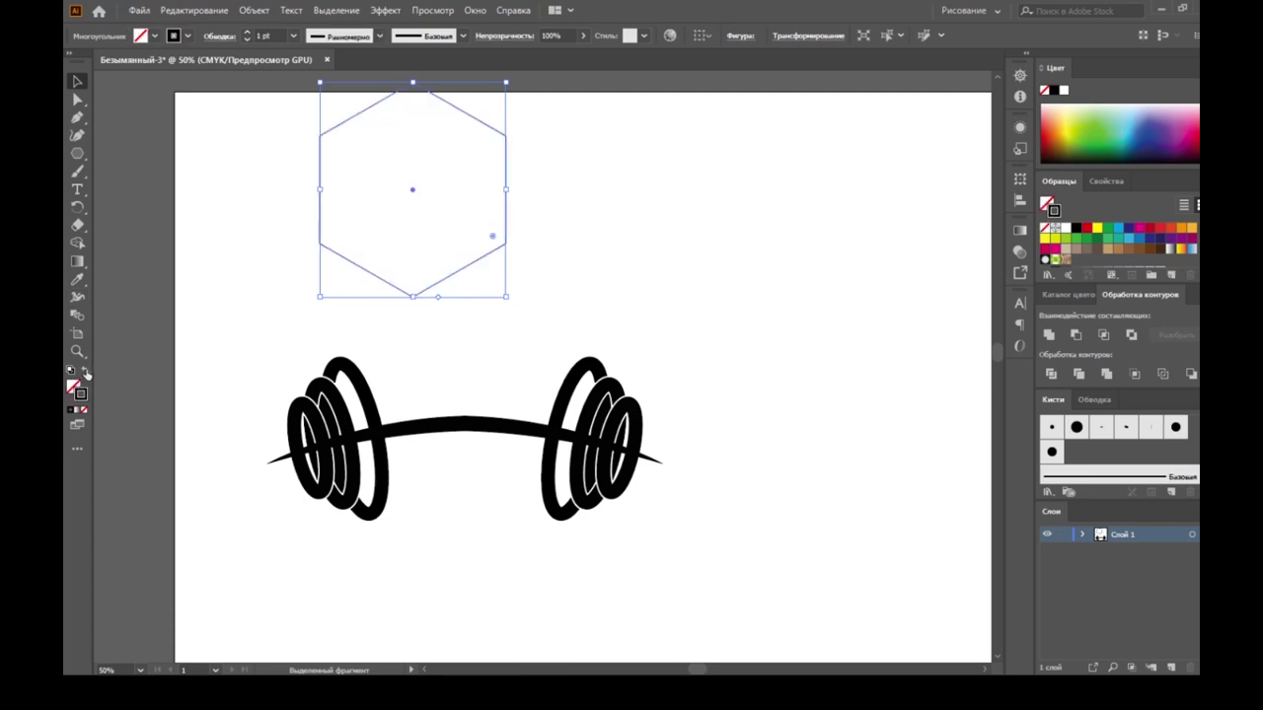
click(247, 34)
click(248, 33)
click(248, 34)
click(248, 34)
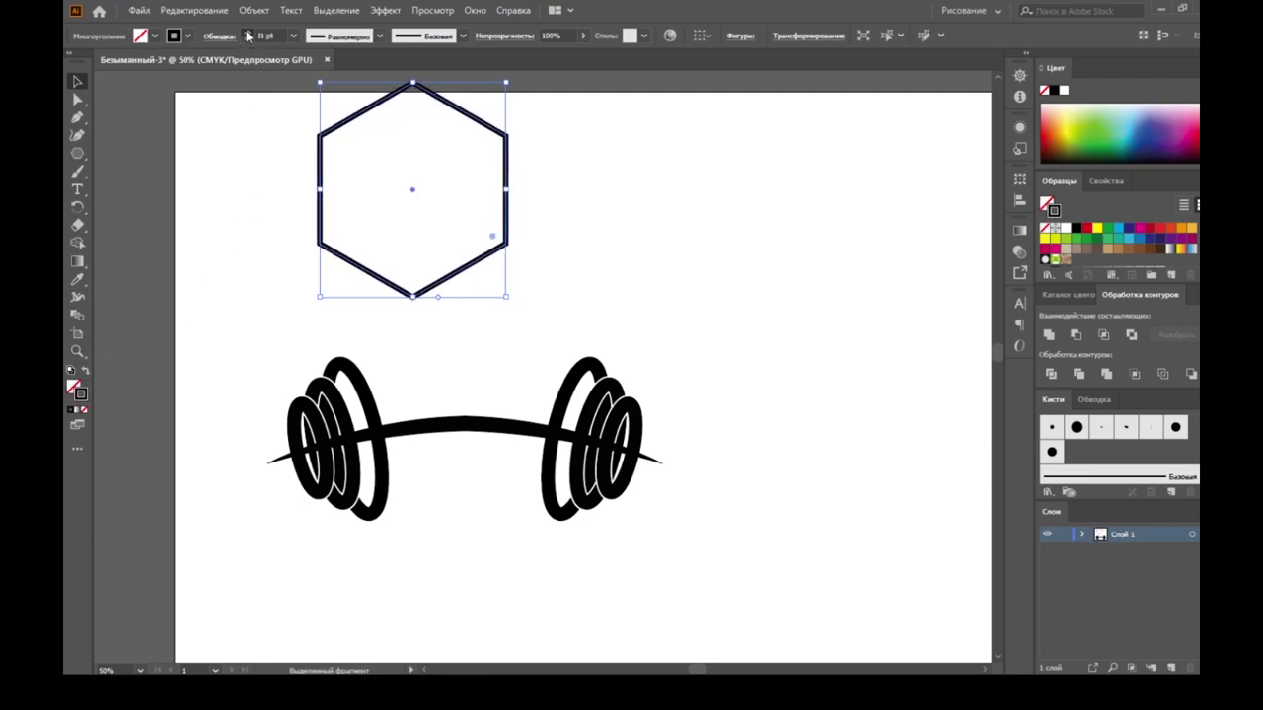
click(248, 34)
click(248, 34)
click(248, 33)
click(247, 34)
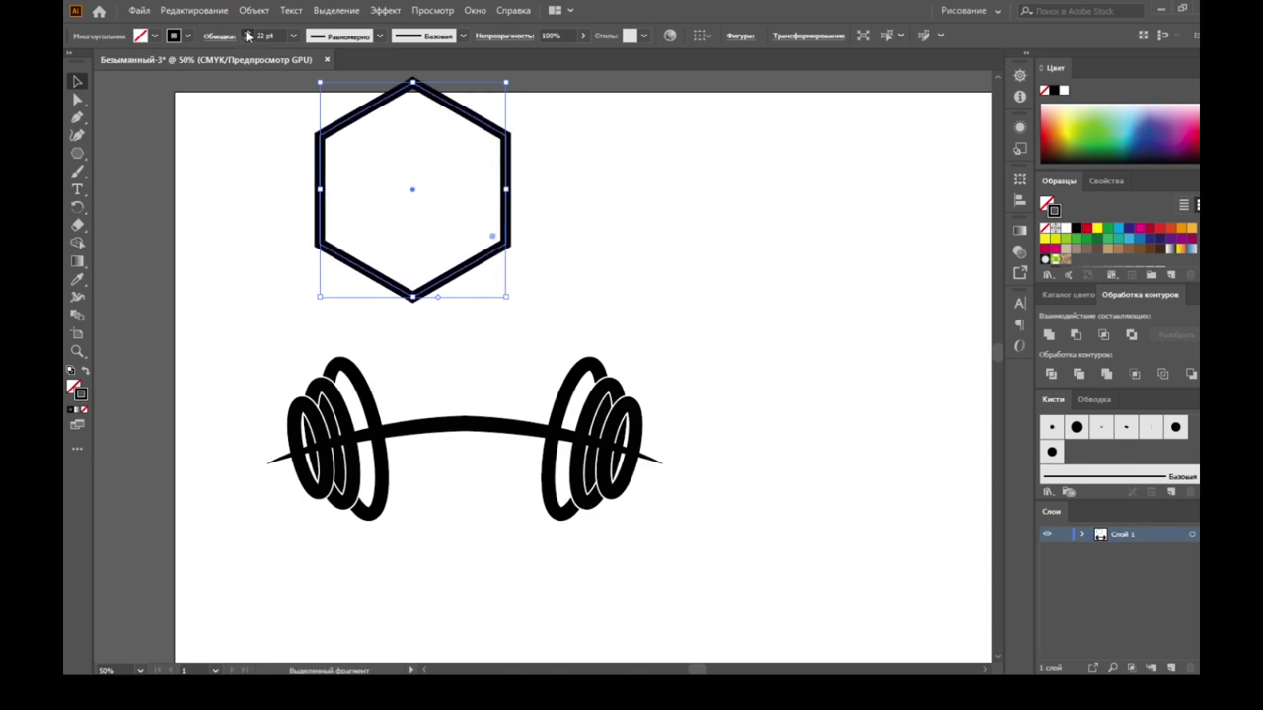
click(248, 33)
click(248, 34)
click(248, 33)
click(248, 34)
click(248, 33)
click(248, 33)
click(248, 33)
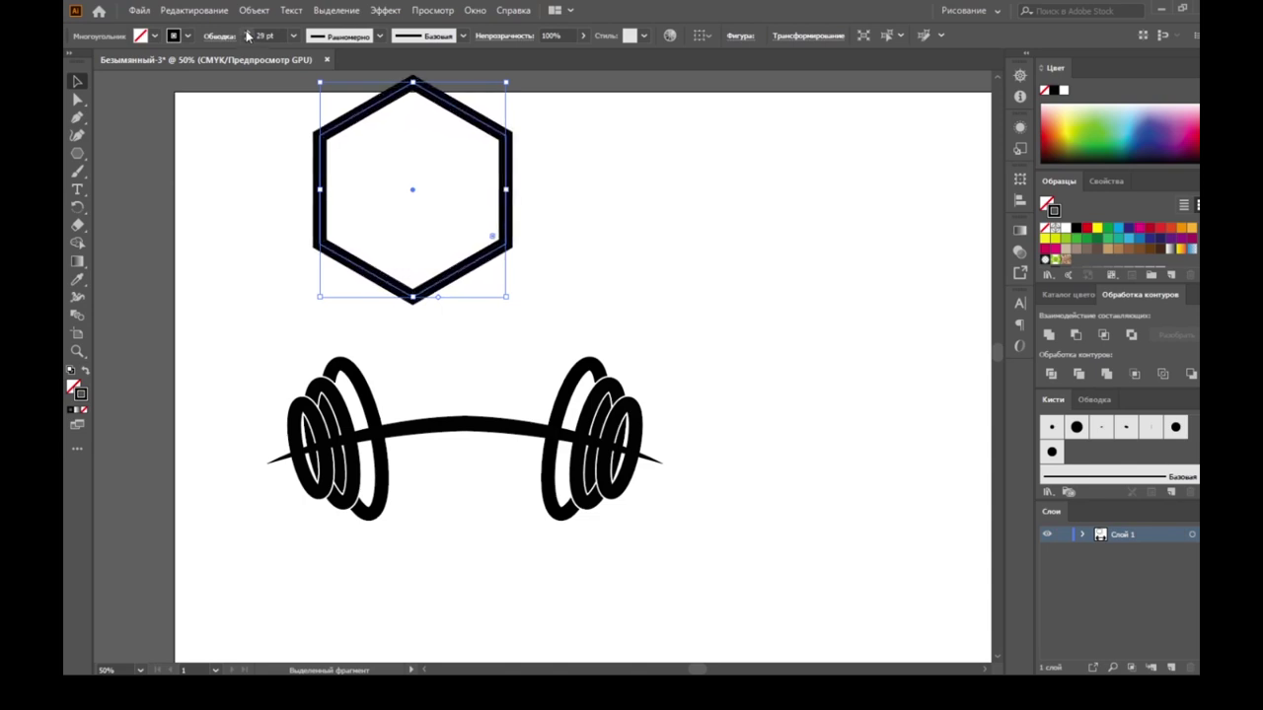
click(78, 100)
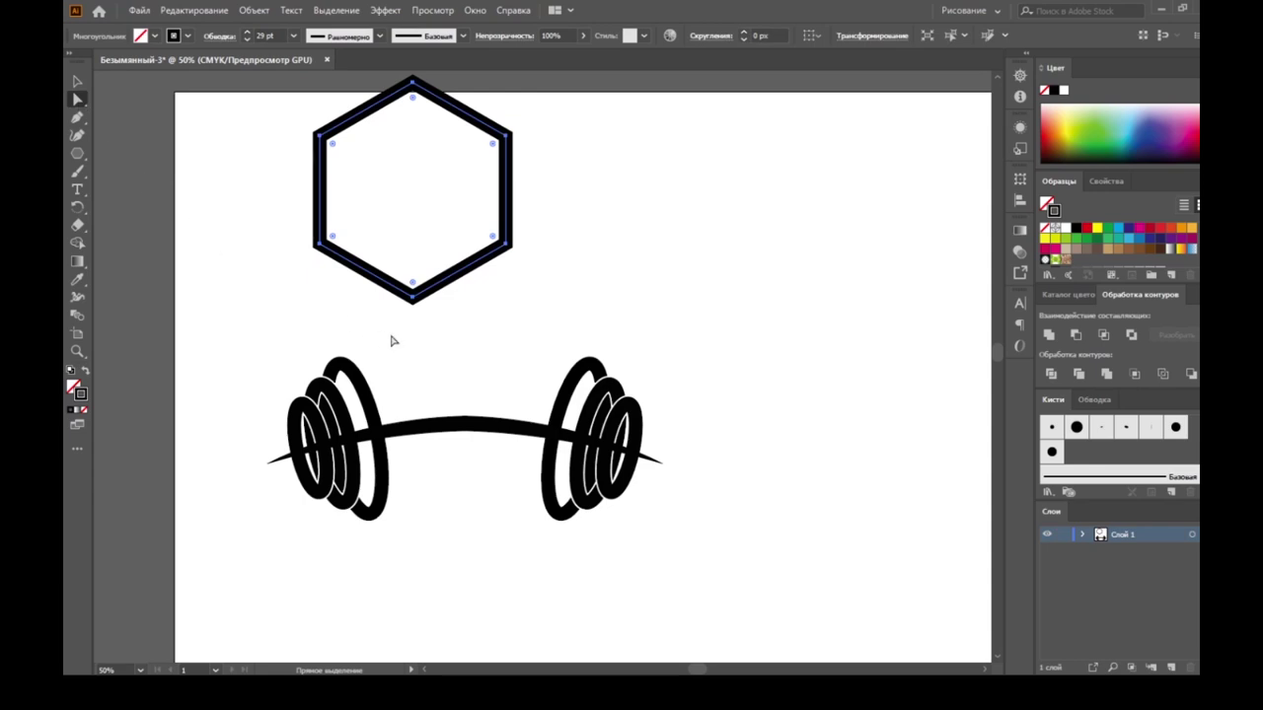
click(410, 284)
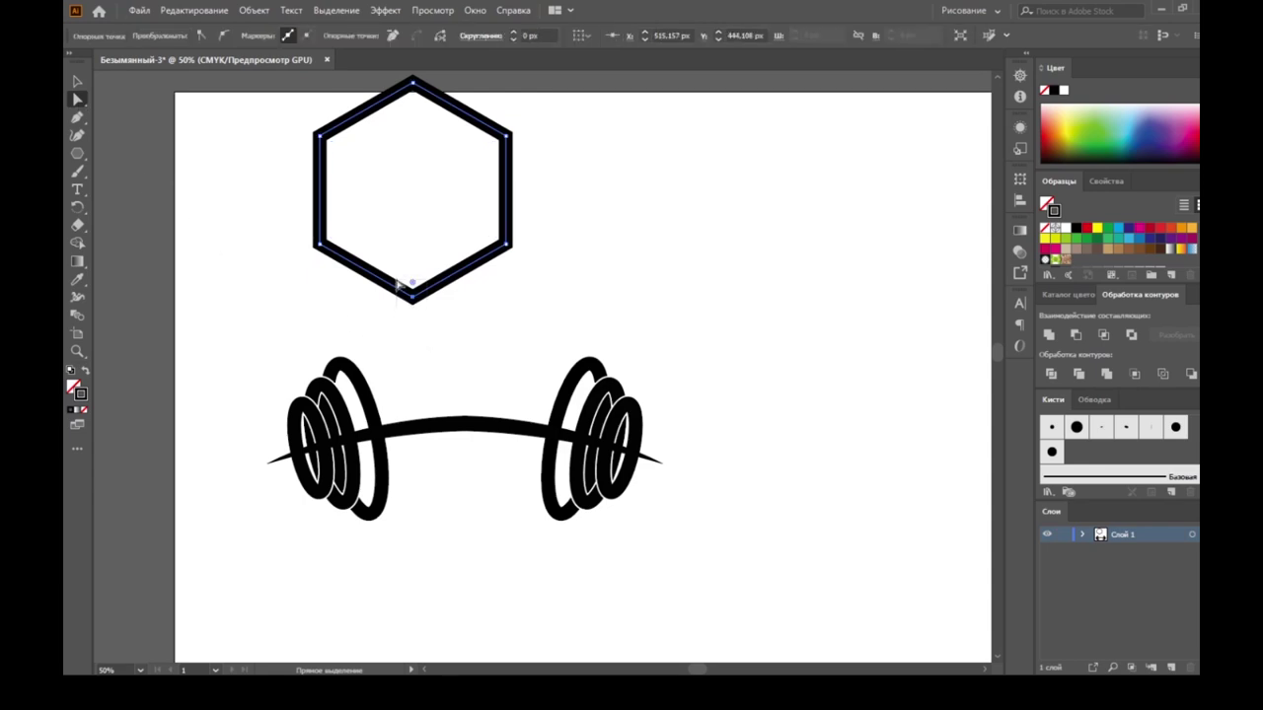
Step: Delete the hexagon's bottom anchor, apply a tapered width profile, and lower the bracket
key(Delete)
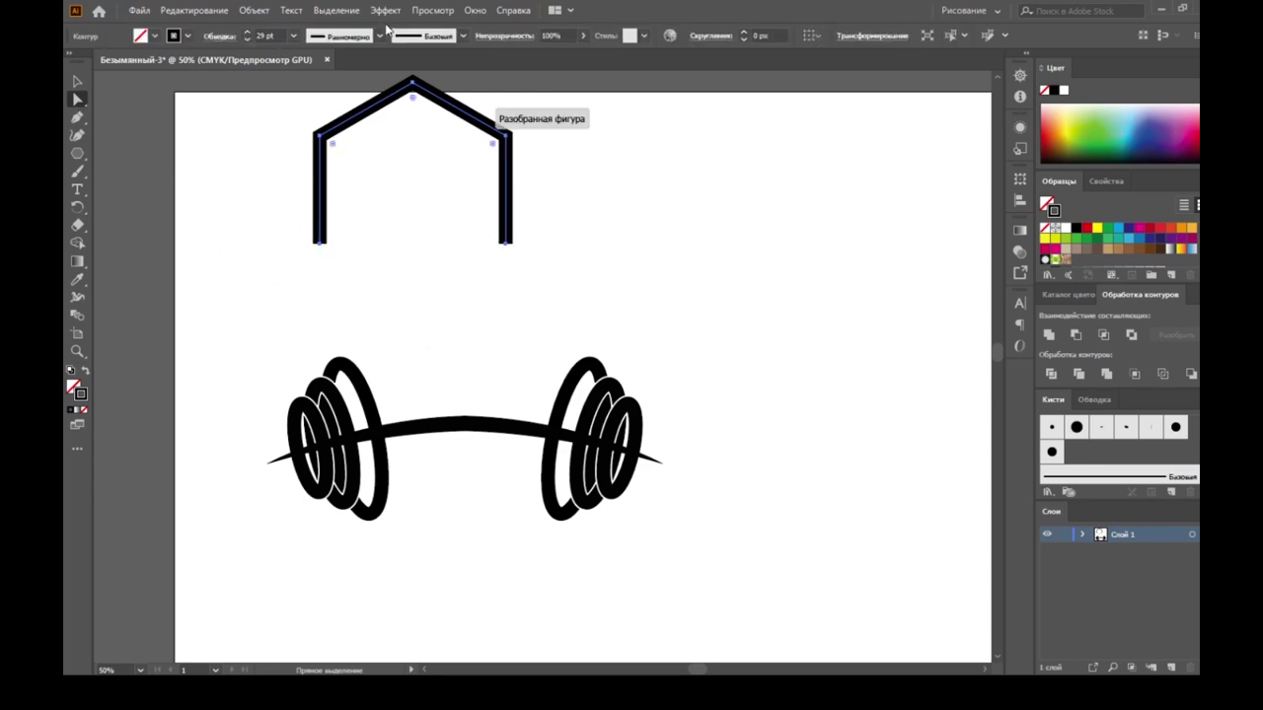
click(380, 35)
click(352, 92)
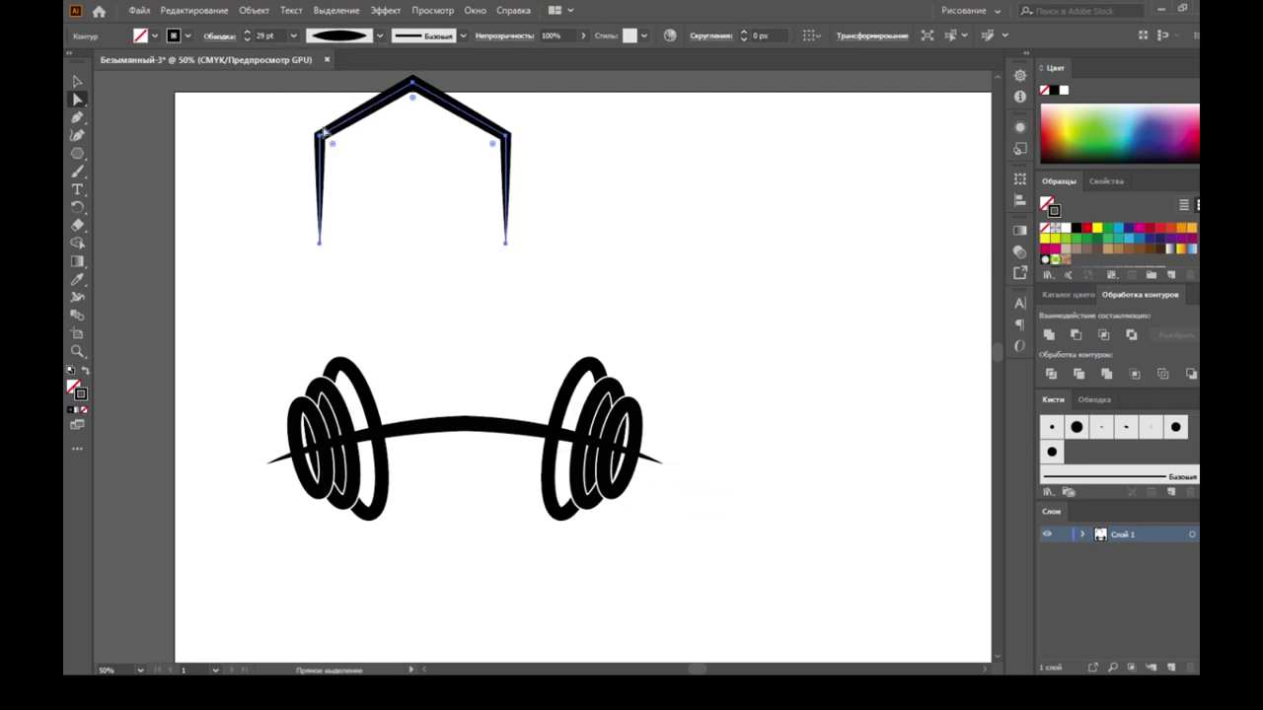
click(77, 84)
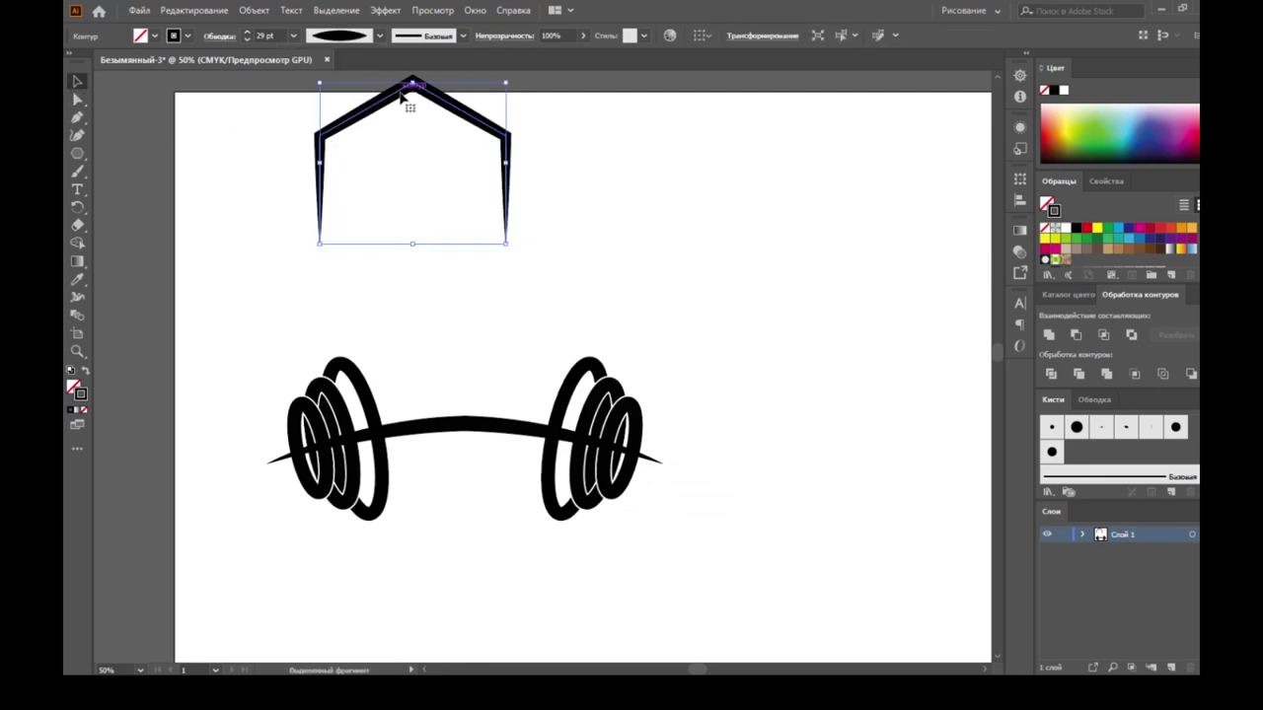
drag(401, 93, 449, 230)
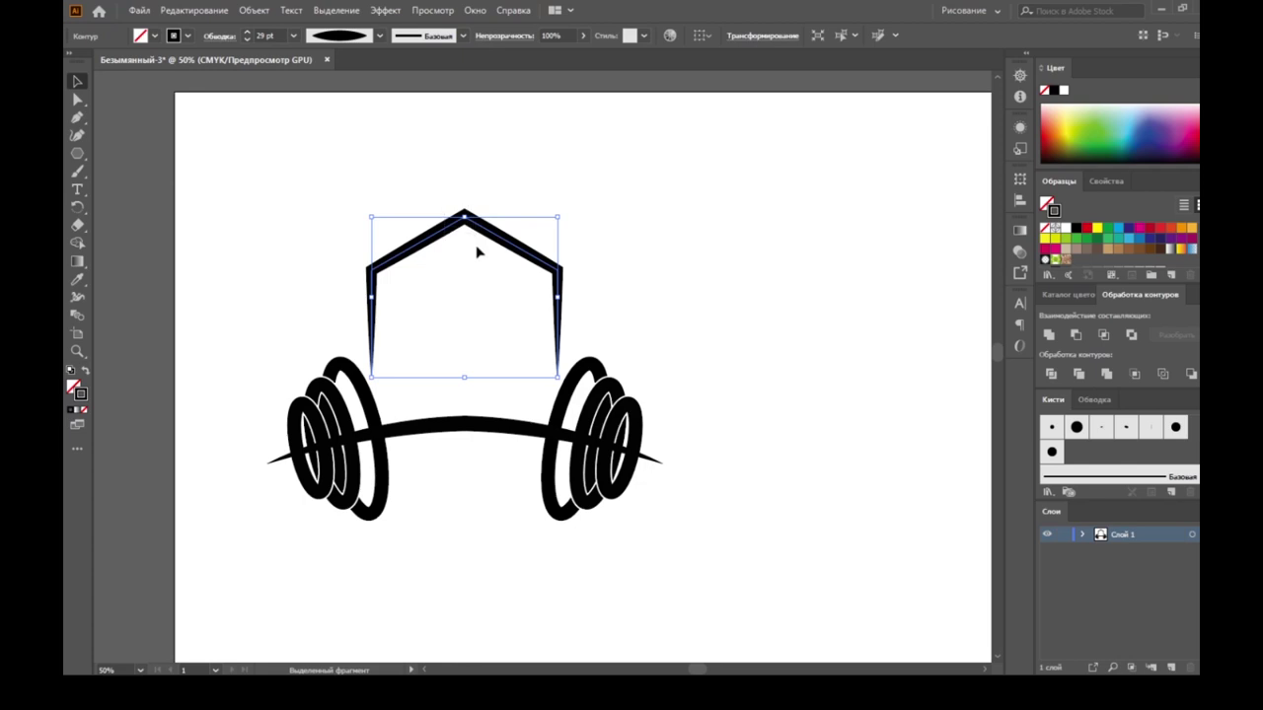
Step: Raise the bracket's apex and nudge its lower-left end point rightward
click(80, 101)
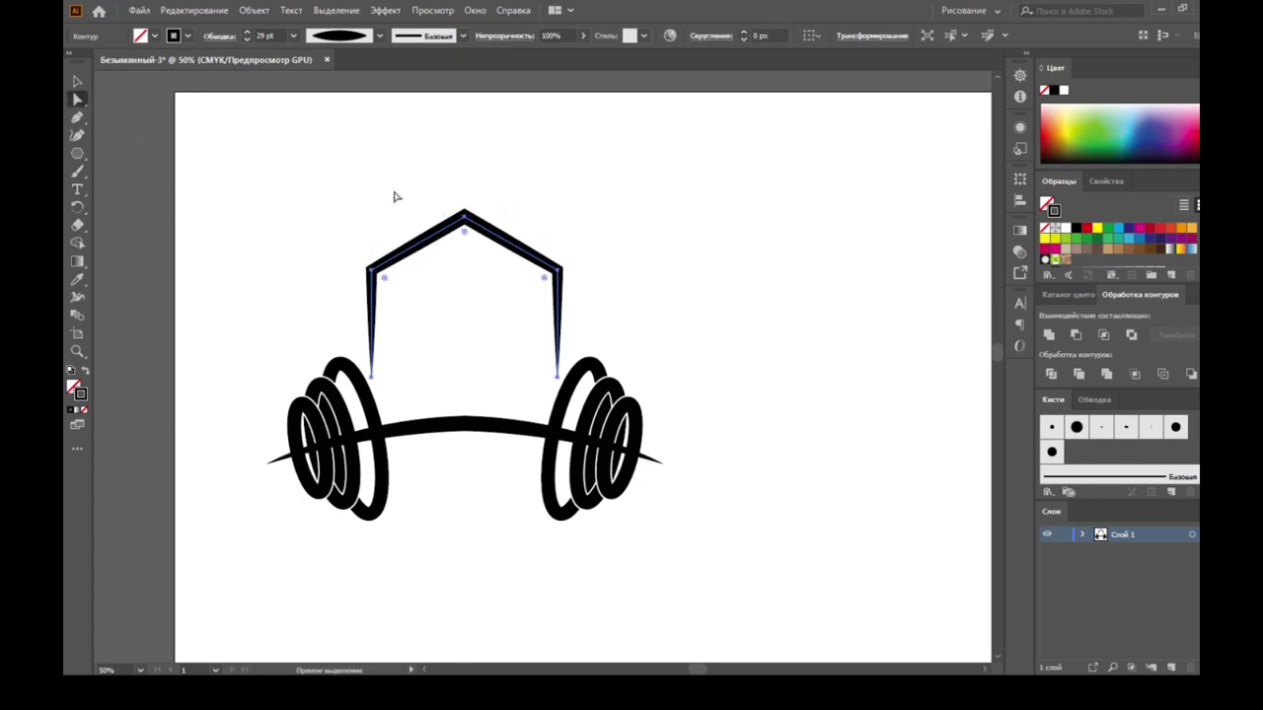
click(464, 212)
drag(466, 216, 464, 178)
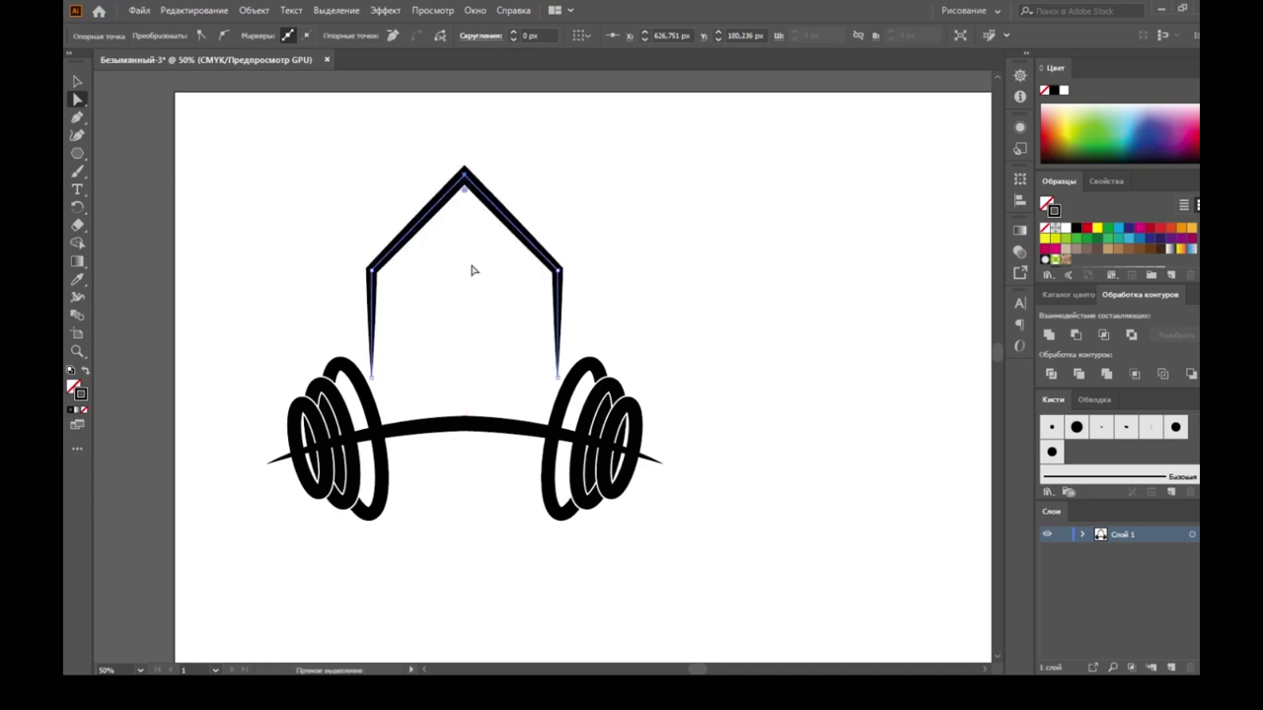
click(372, 380)
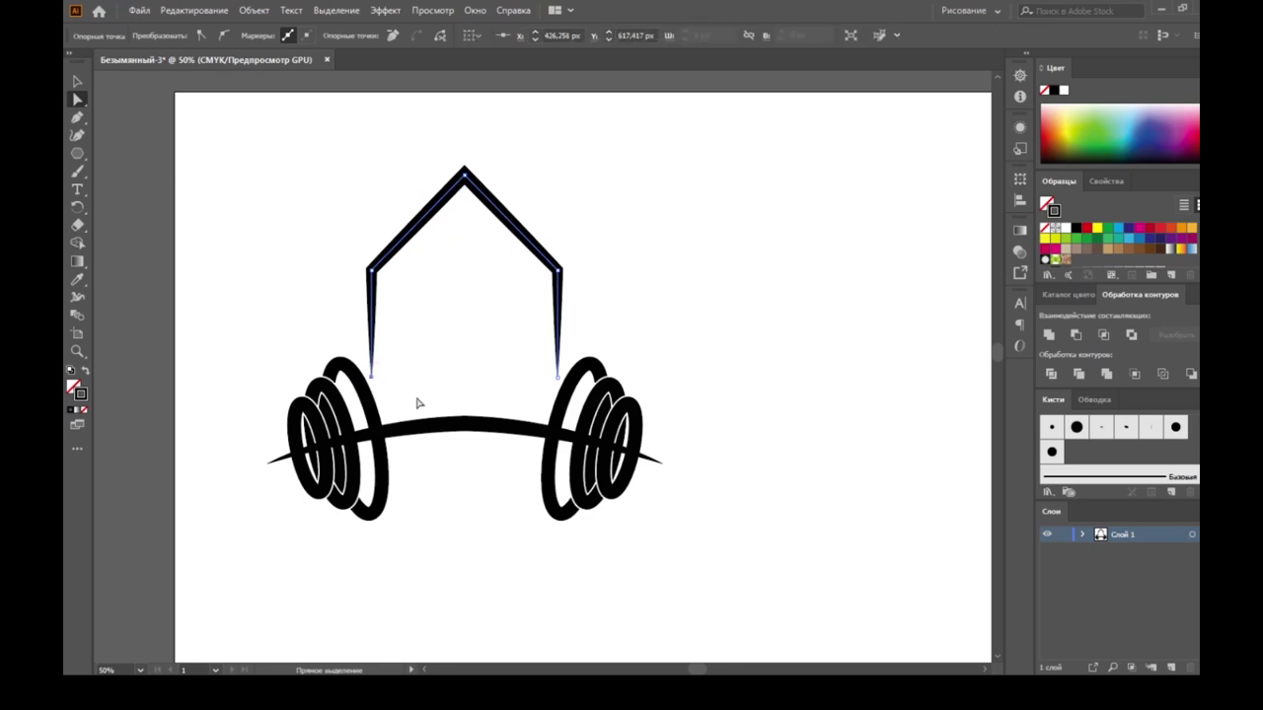
key(Right)
key(Right)
key(Right)
key(Right)
key(Right)
key(Right)
key(Right)
key(Right)
key(Right)
key(Right)
key(Right)
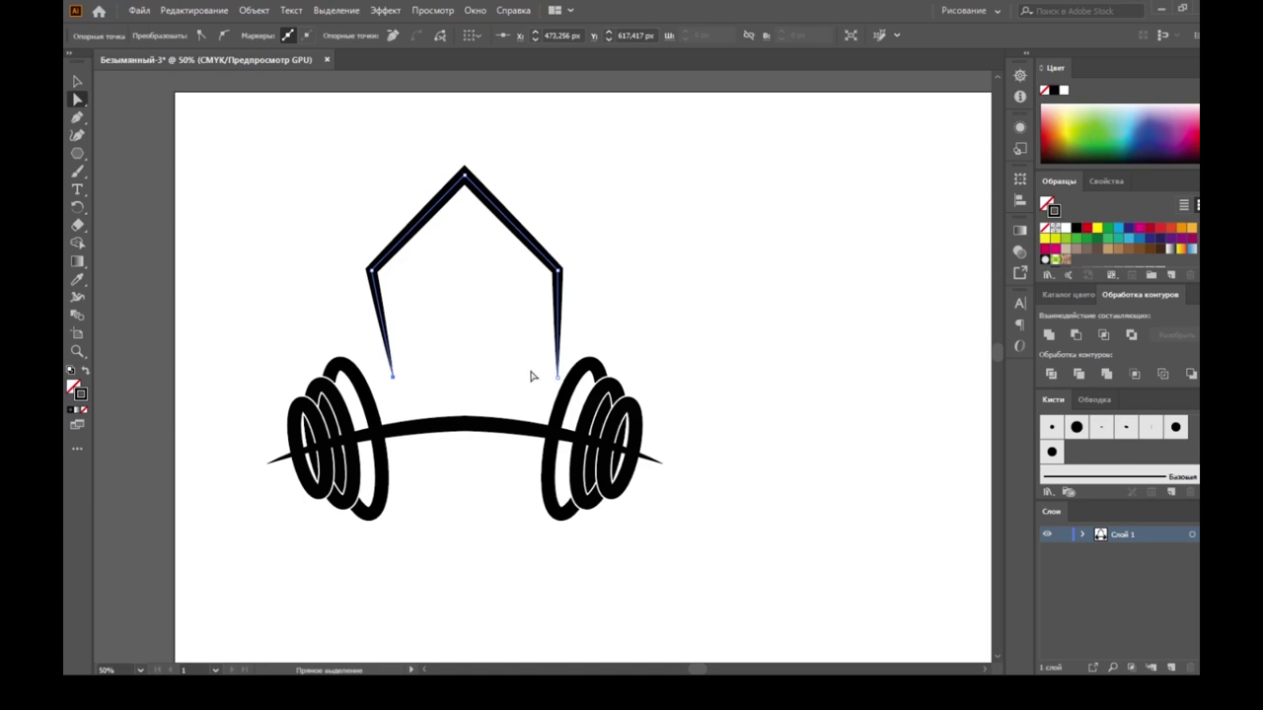
Step: Nudge the bracket's right leg tip inward to mirror the left leg
shift+click(557, 390)
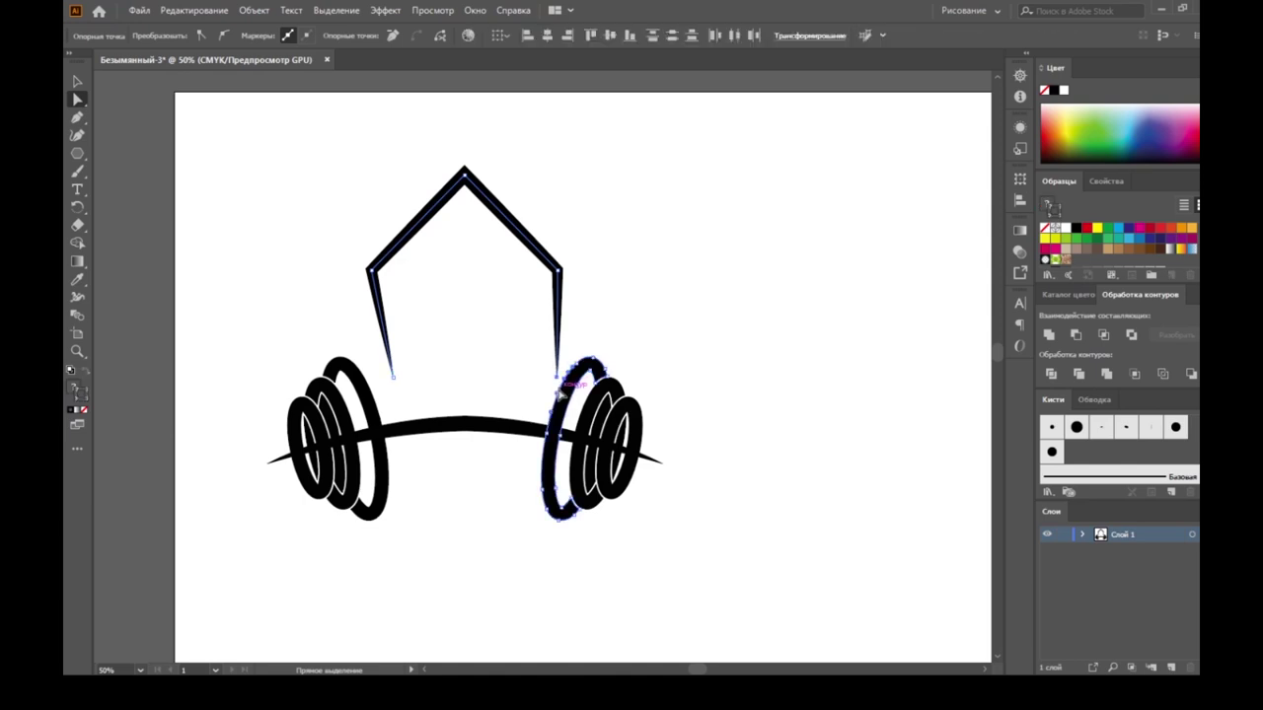
shift+click(558, 391)
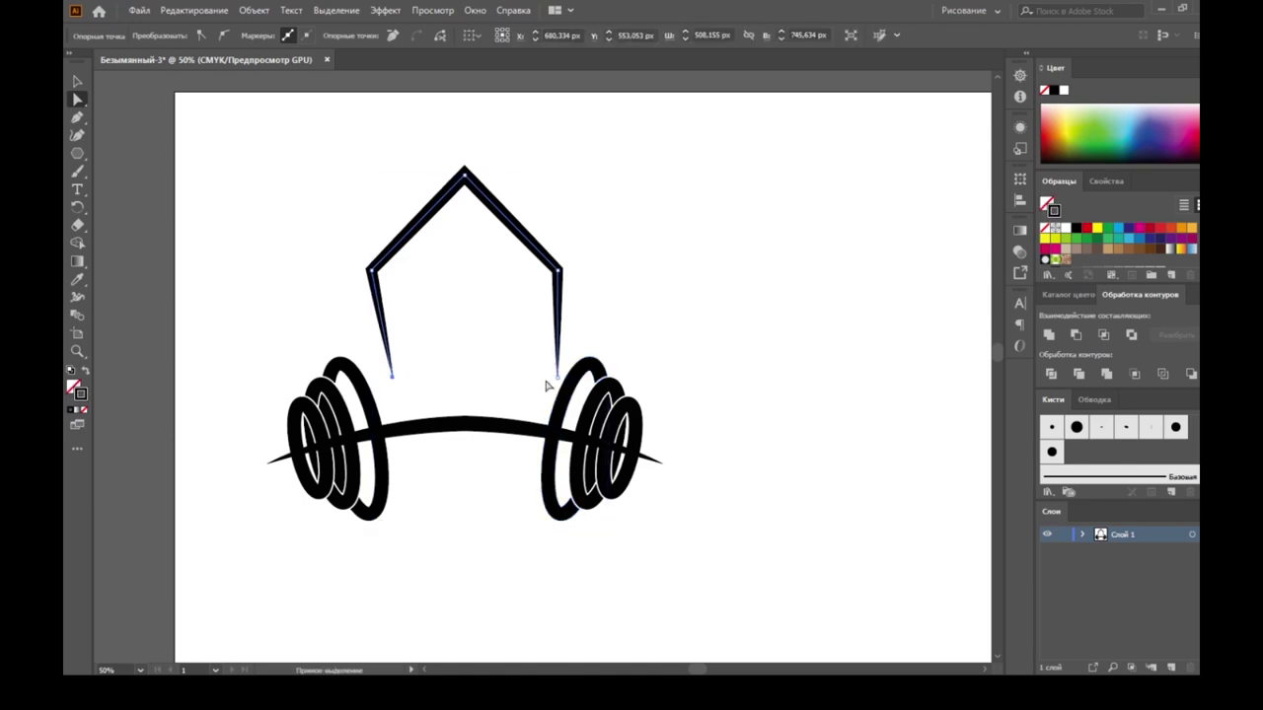
click(550, 376)
click(559, 383)
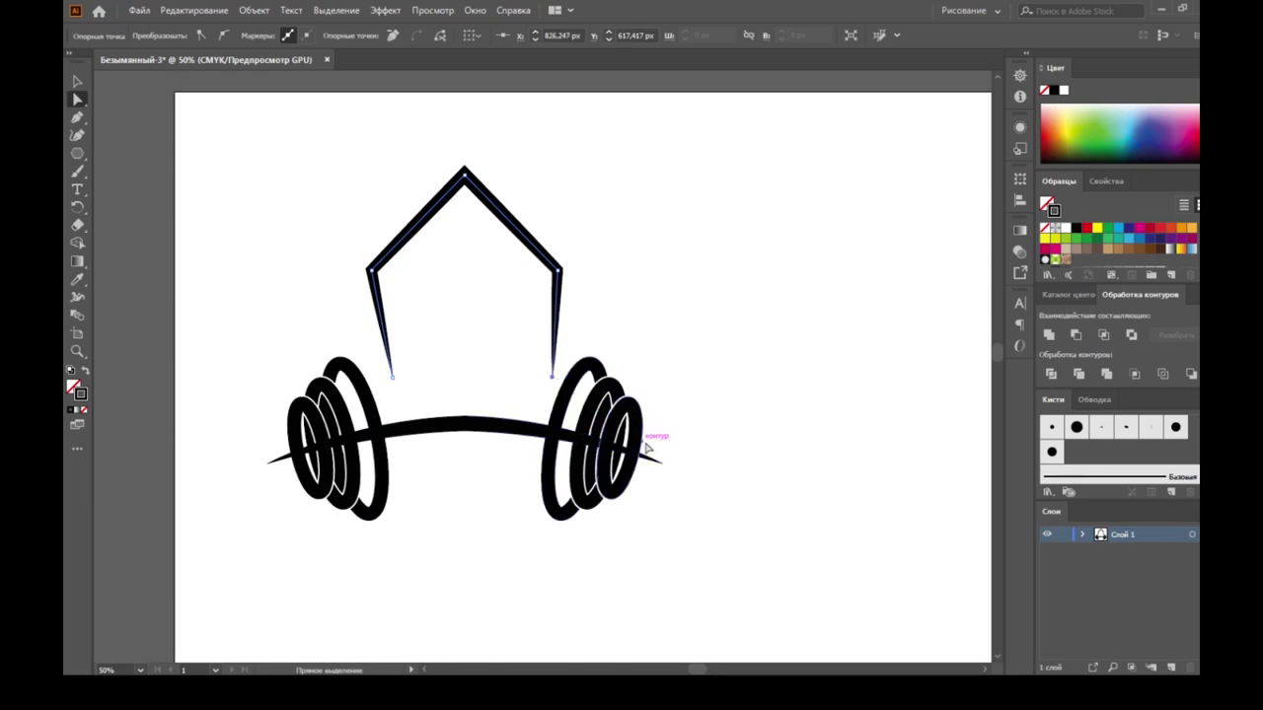
key(Left)
key(Left)
key(Left)
key(Left)
key(Left)
key(Left)
key(Left)
key(Left)
key(Left)
key(Left)
key(Left)
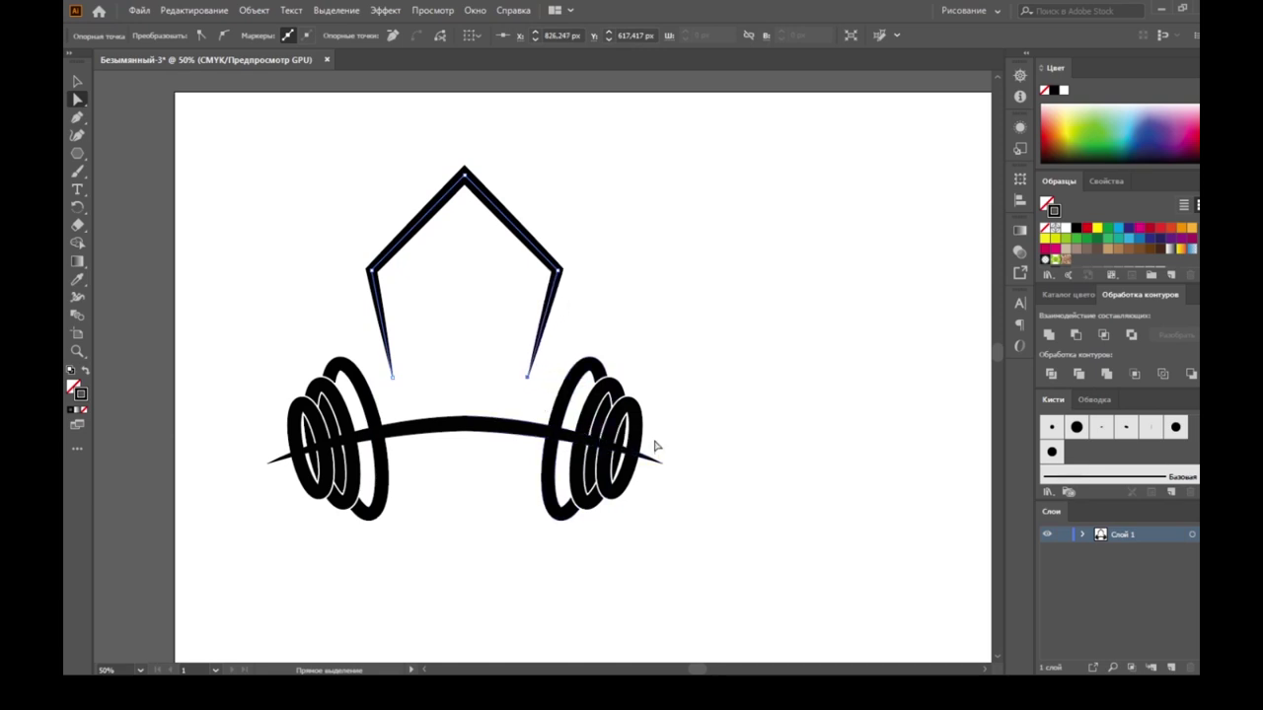
key(Right)
key(Right)
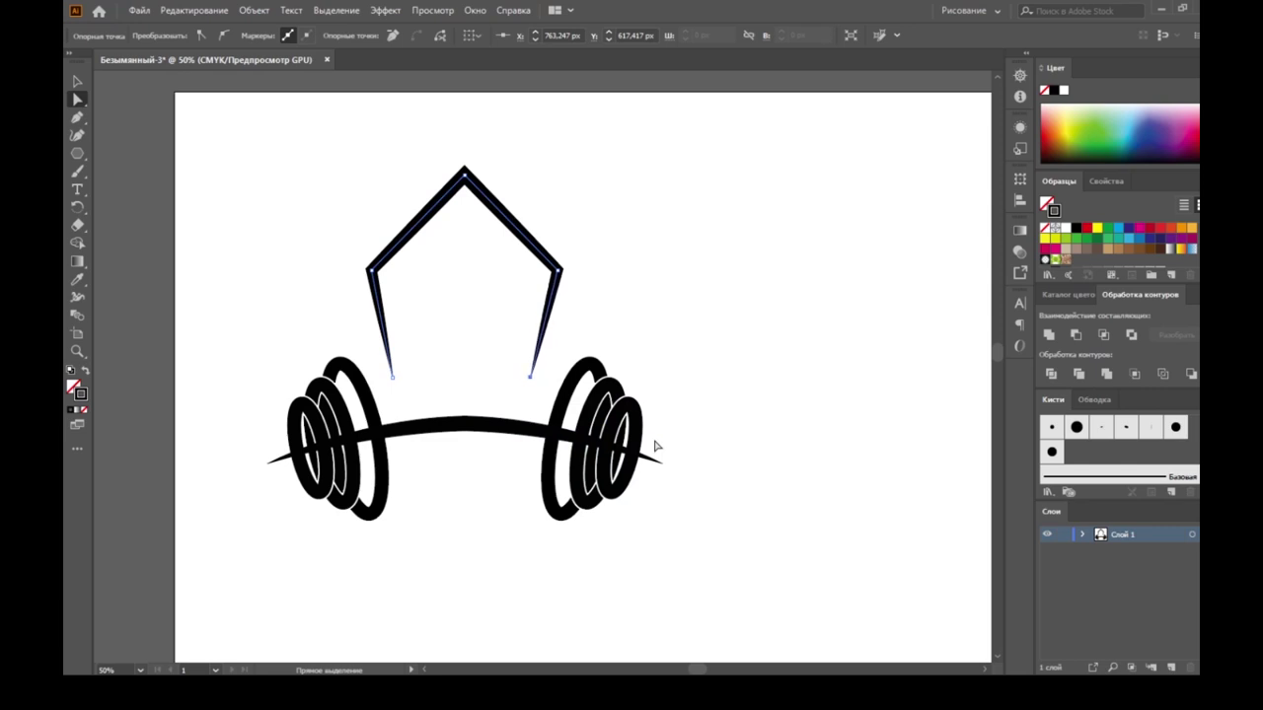
click(77, 81)
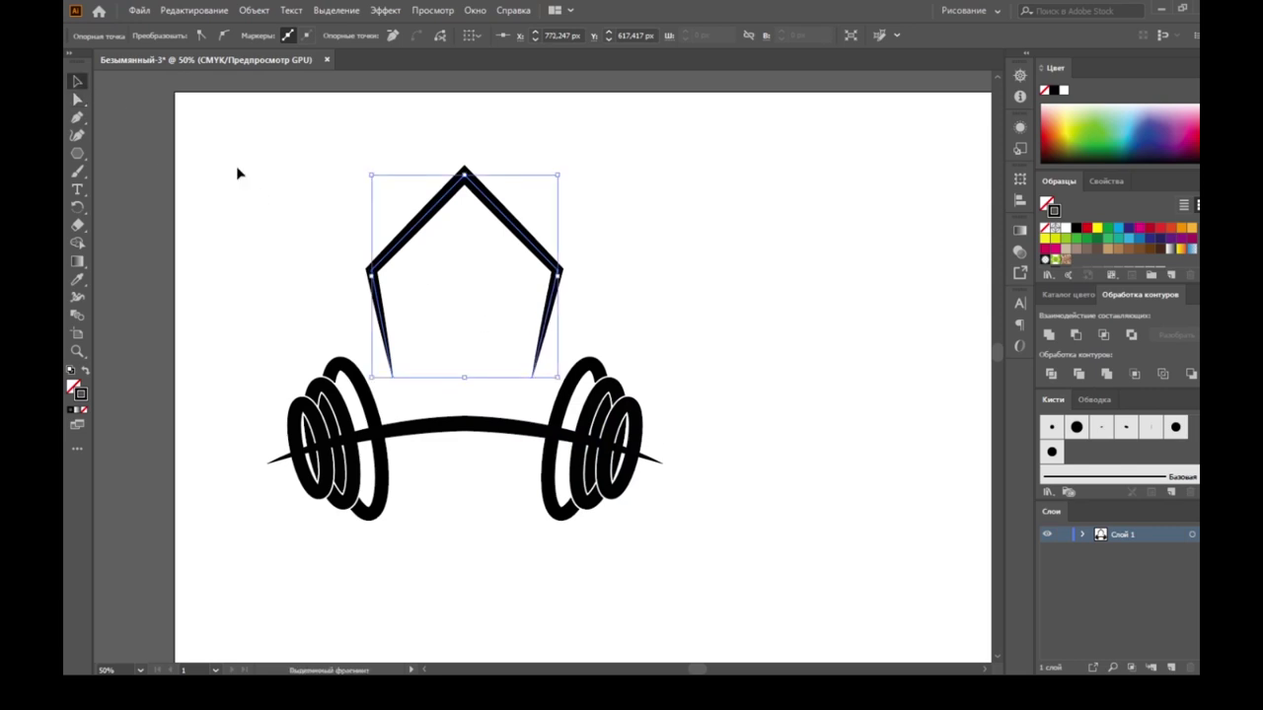
Step: Lower the bracket toward the bar and set its stroke weight to 30 pt
drag(472, 186, 475, 227)
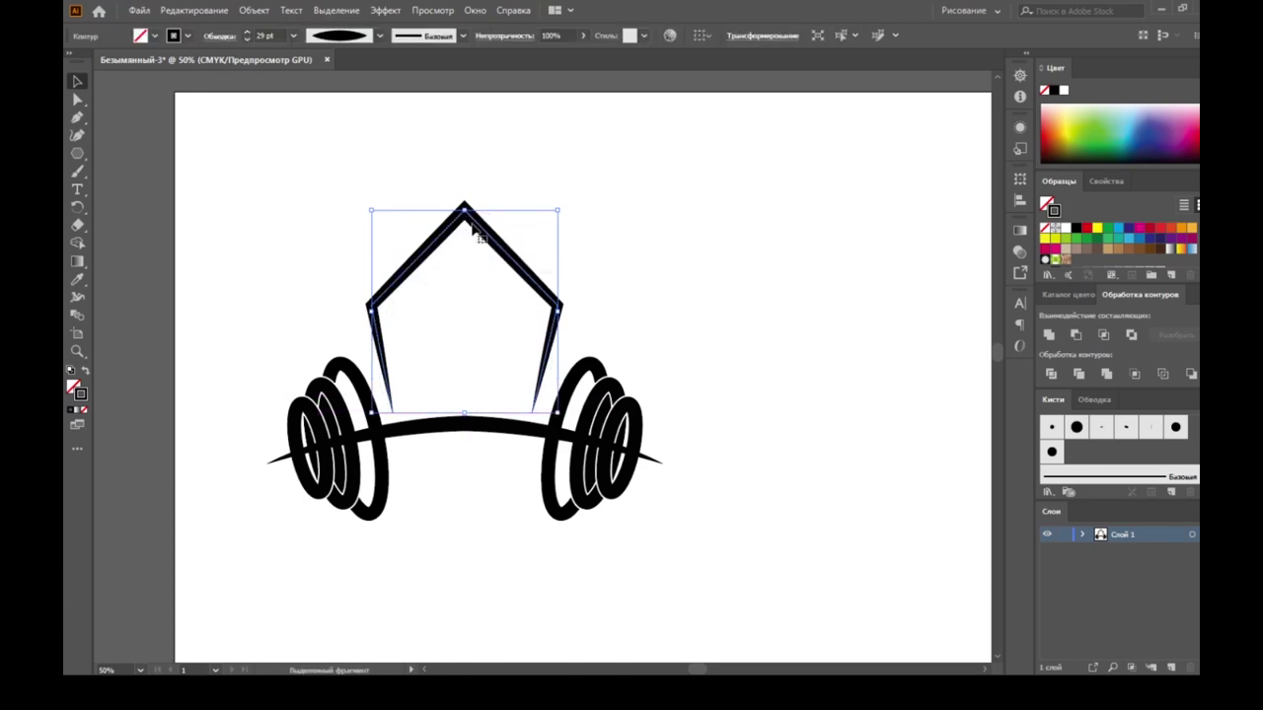
click(247, 33)
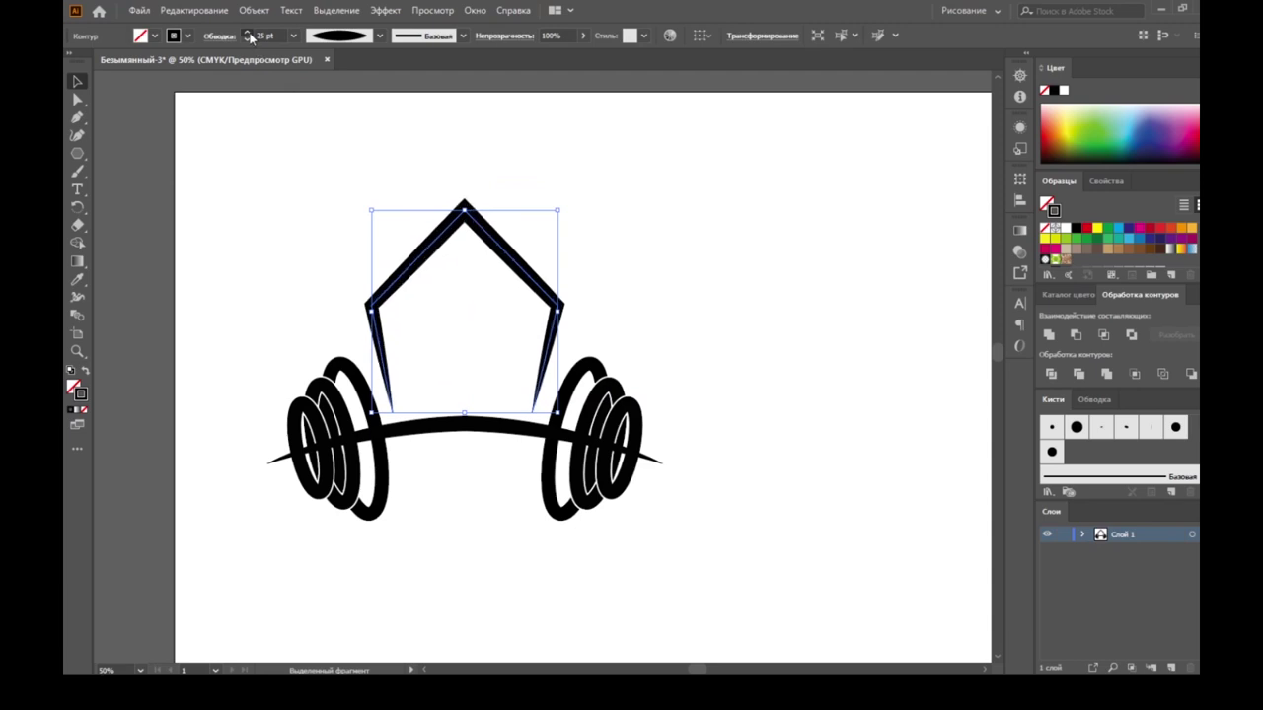
click(248, 32)
click(248, 32)
click(247, 33)
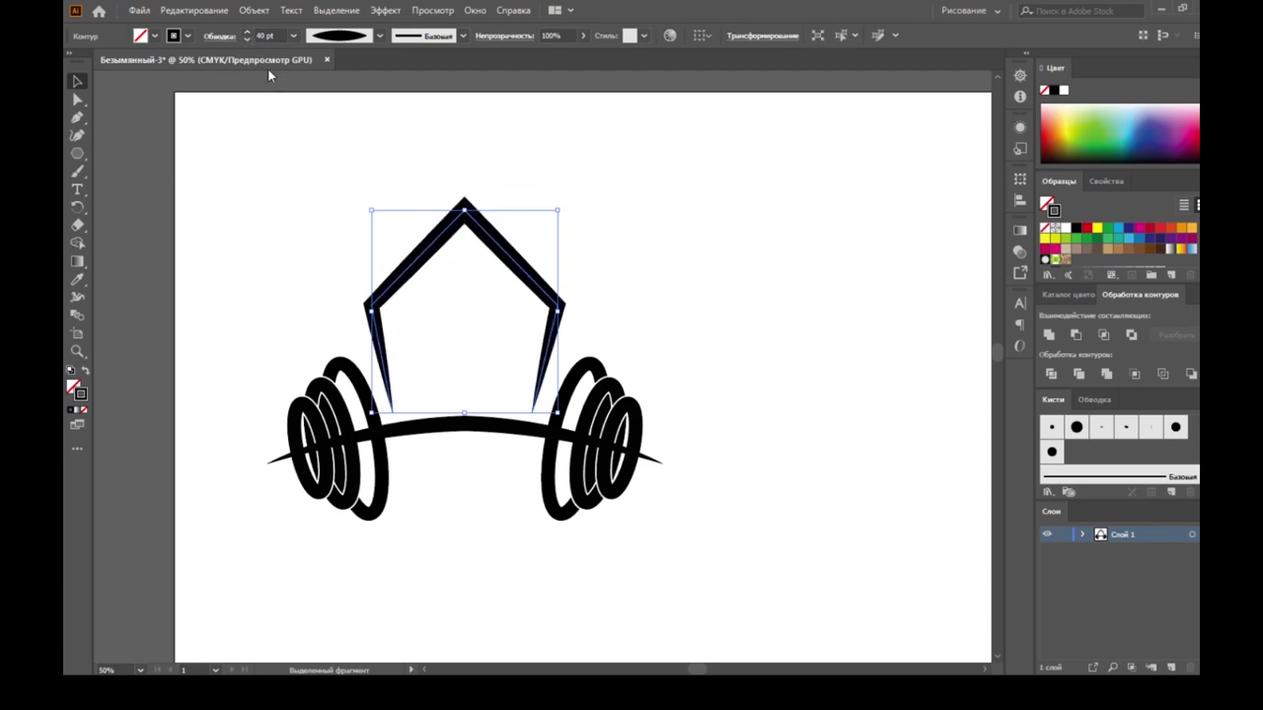
click(247, 42)
click(248, 41)
click(247, 41)
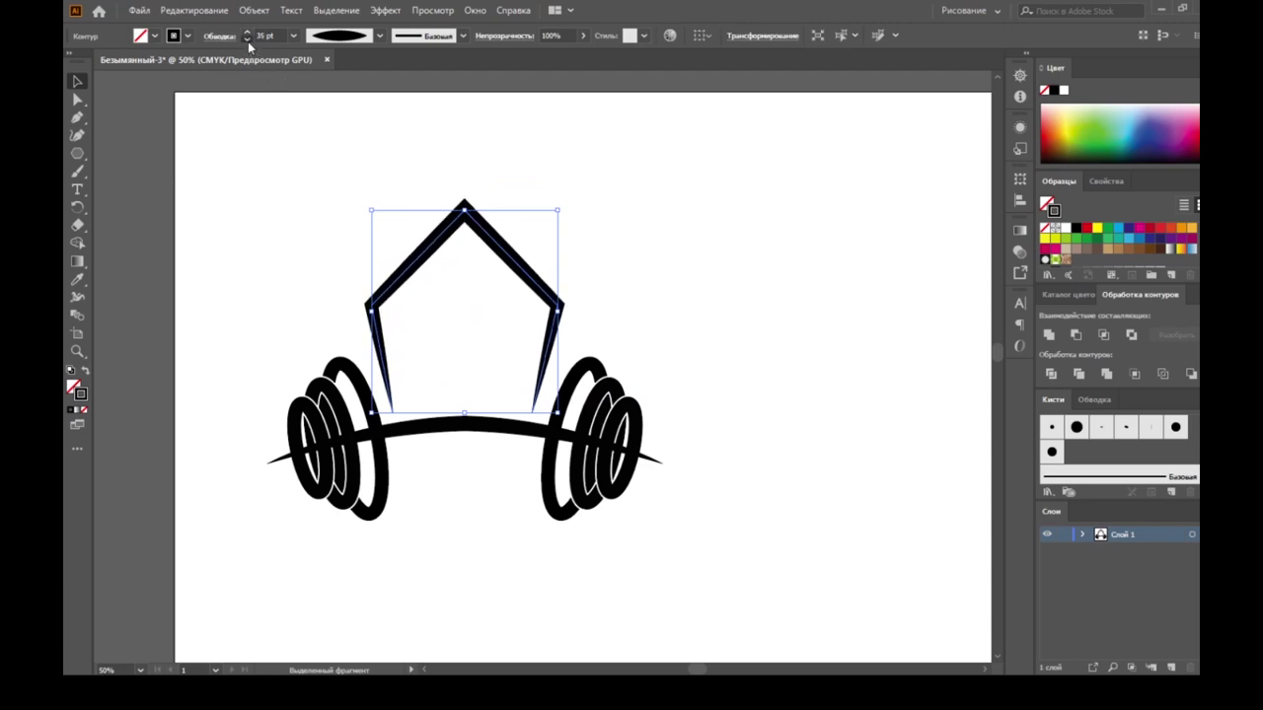
click(247, 41)
click(247, 42)
click(248, 42)
click(247, 41)
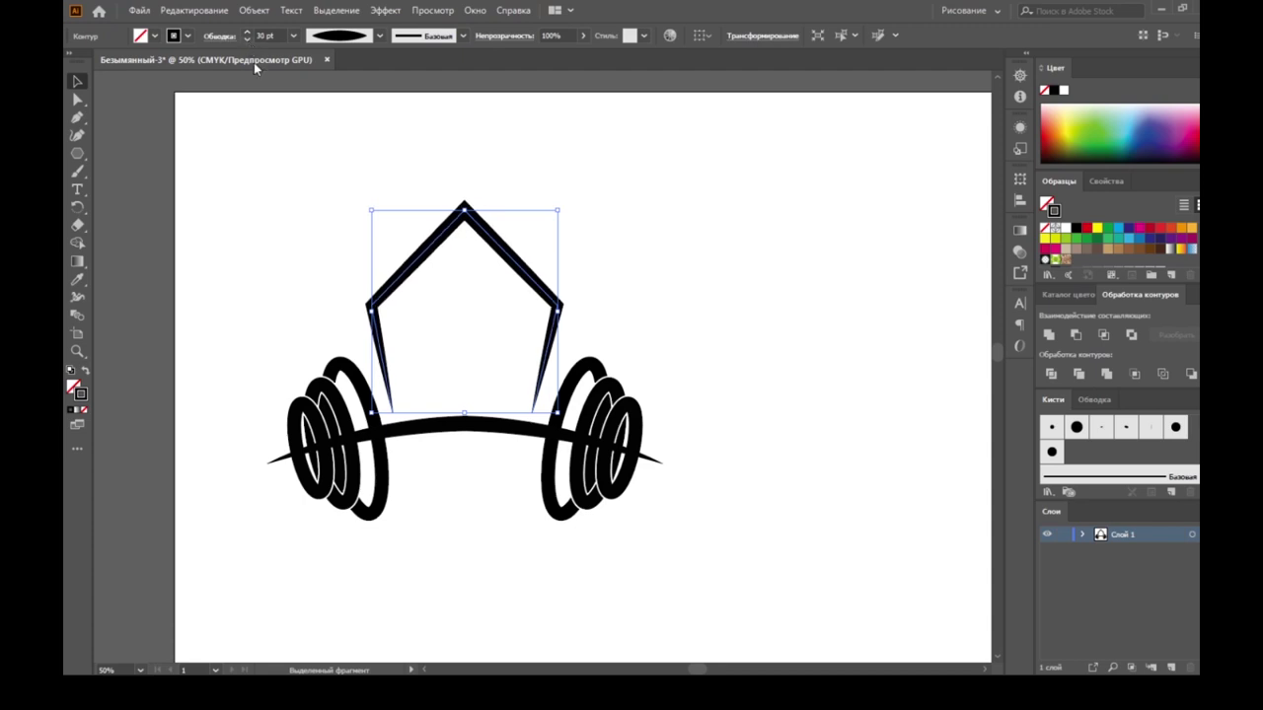
click(329, 193)
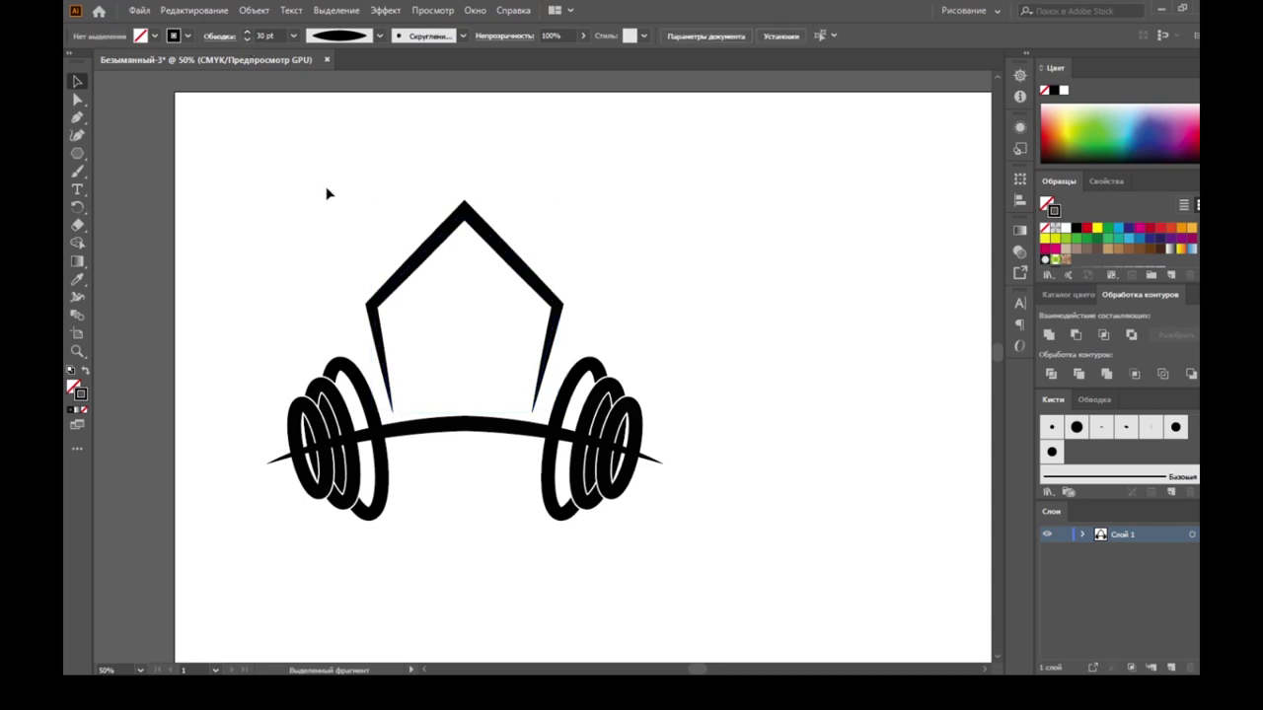
click(465, 224)
Step: Make a horizontally reflected copy of the bracket and drag it below the bar
right_click(466, 219)
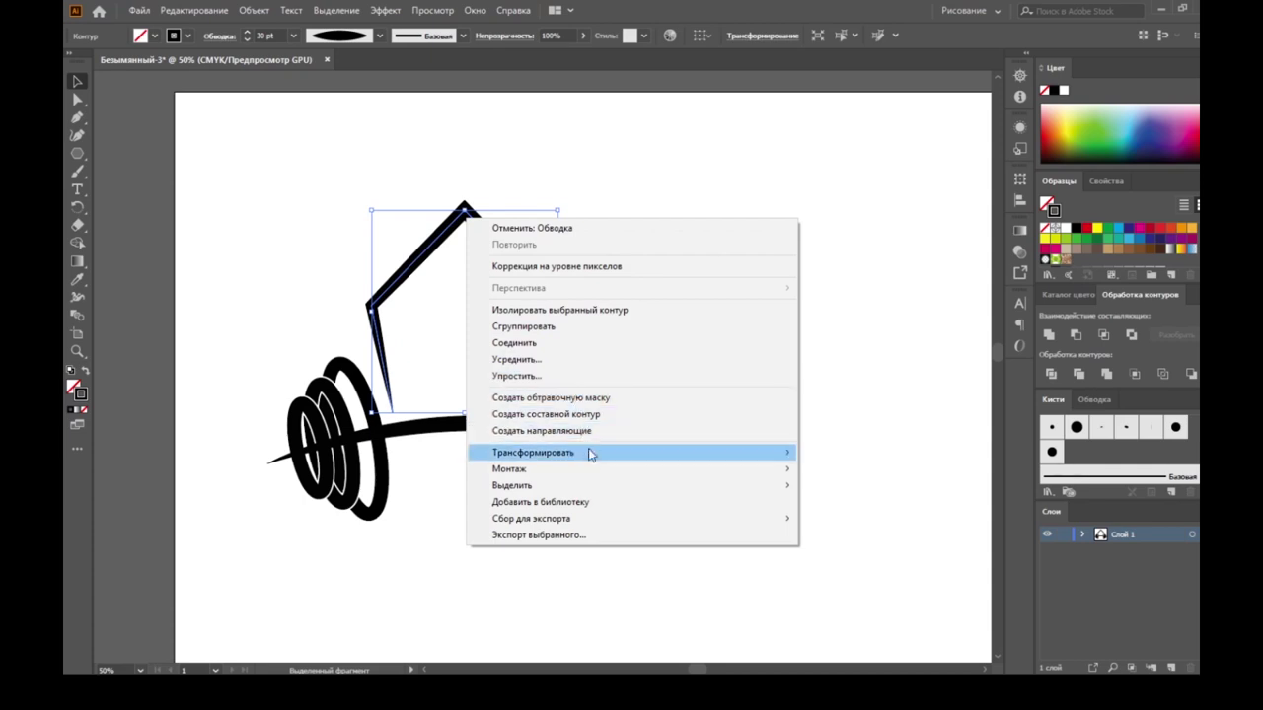
mouse_move(553, 452)
click(897, 508)
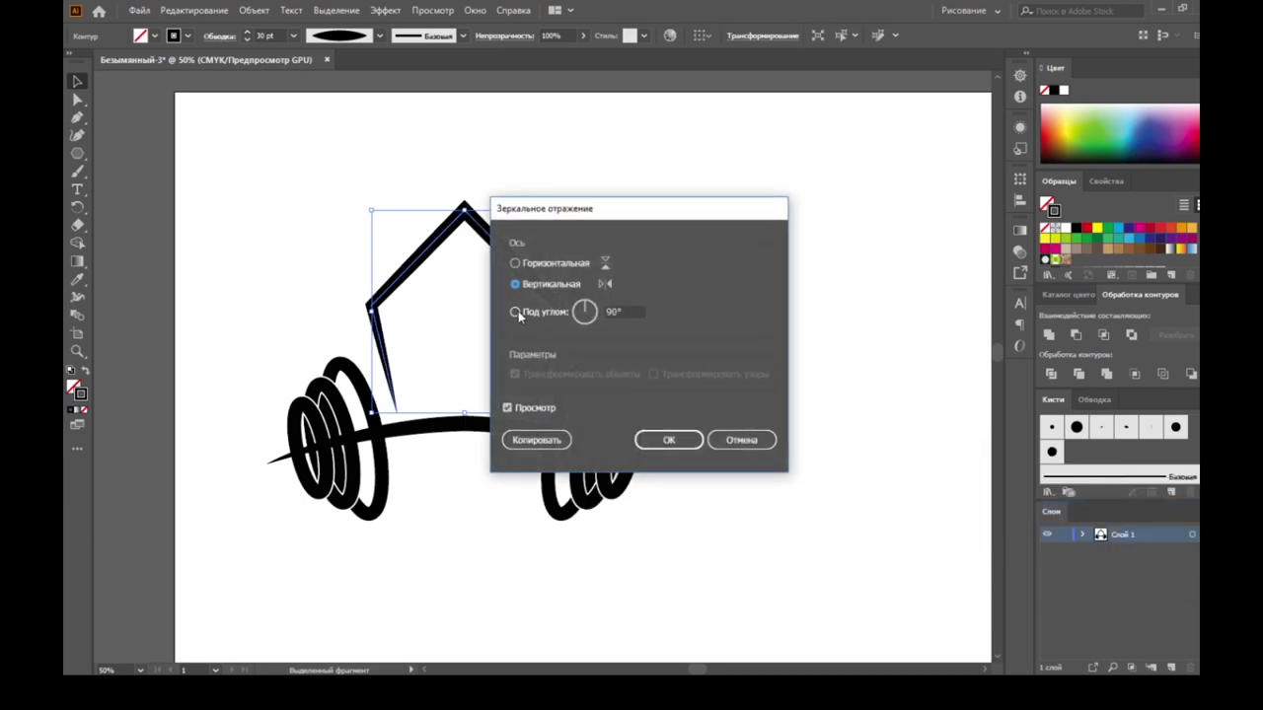
click(517, 264)
click(537, 440)
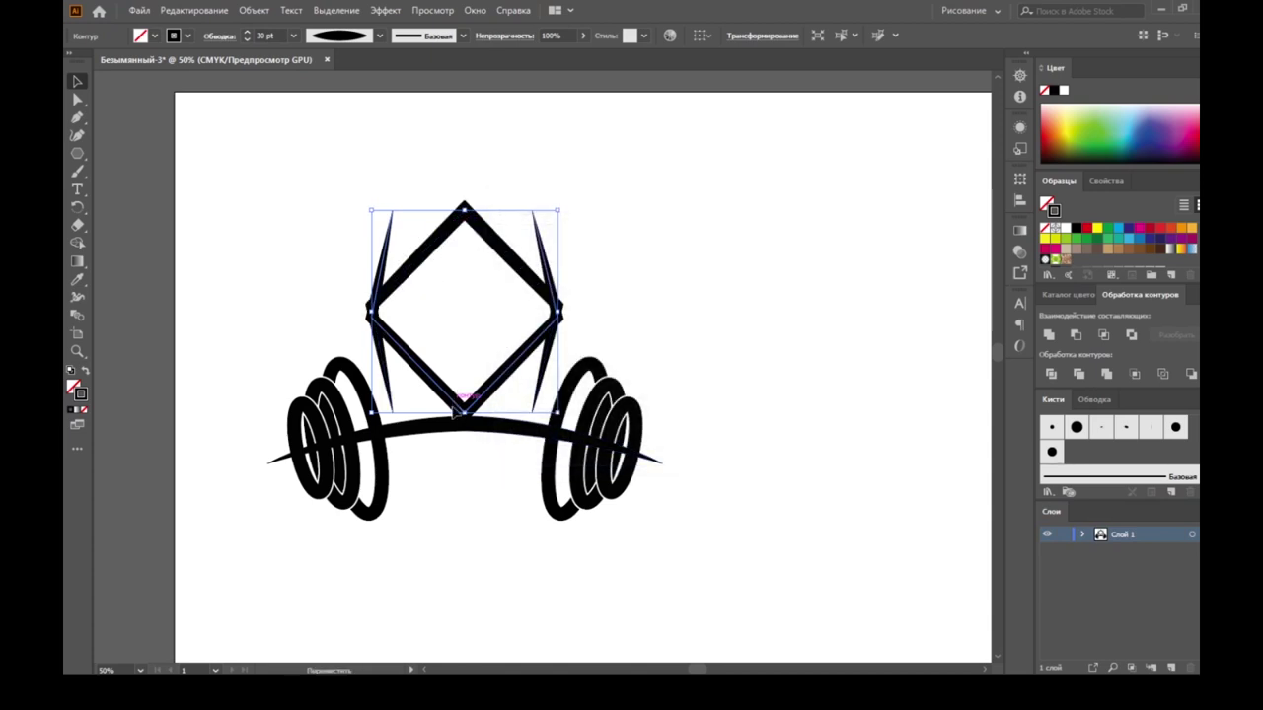
drag(463, 411, 466, 639)
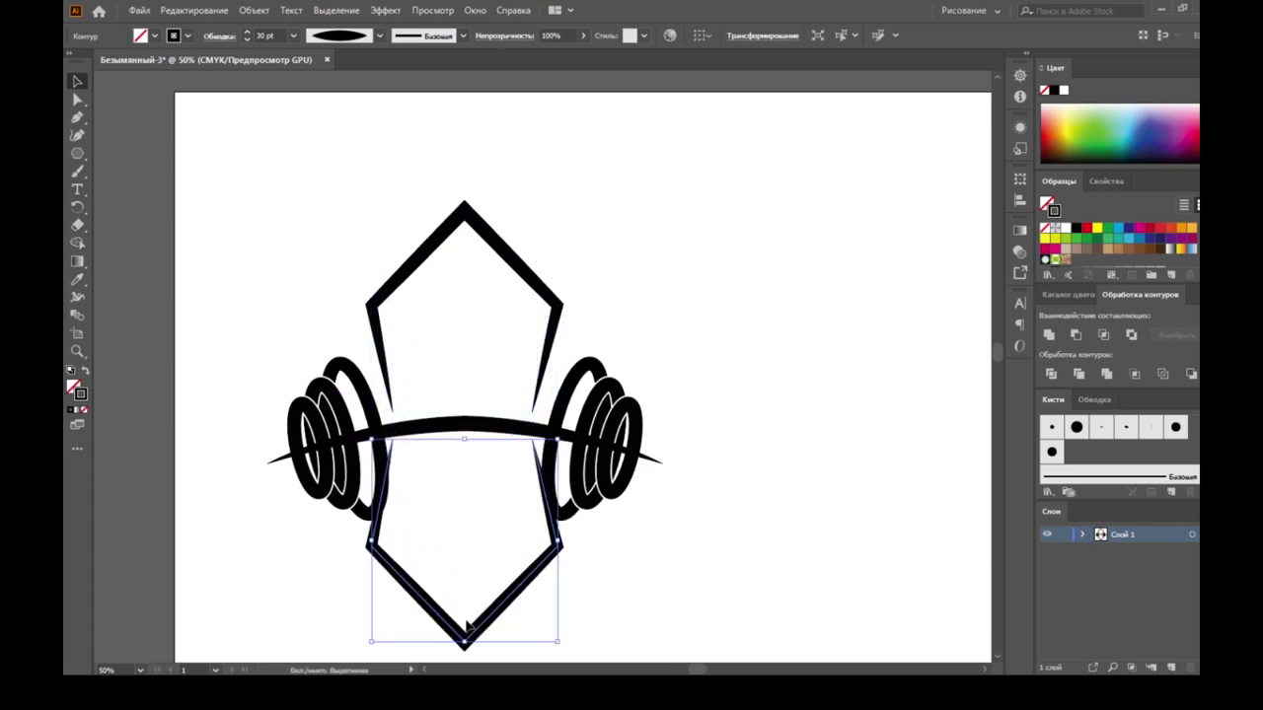
alt+scroll(445, 366, down, 1)
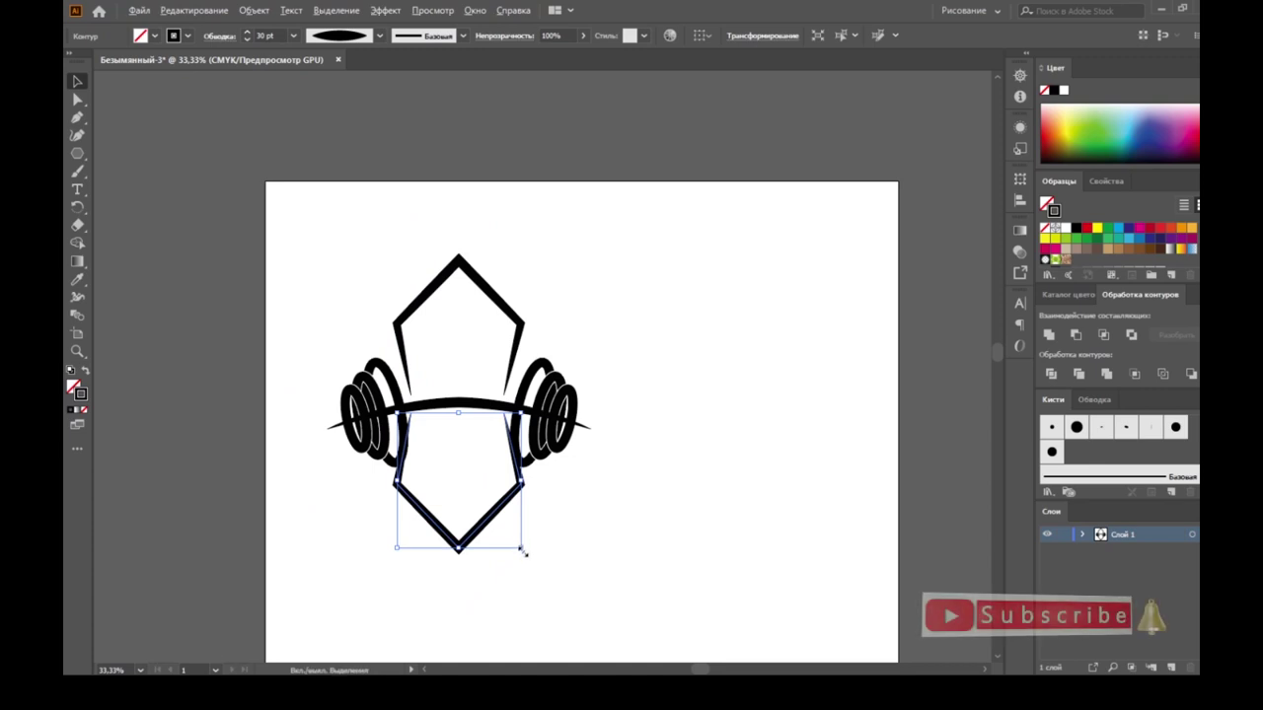
Step: Shrink the lower bracket, set its stroke to 20 pt, and nudge it up beneath the bar
mouse_move(522, 543)
mouse_down()
mouse_move(503, 538)
mouse_move(481, 489)
mouse_up()
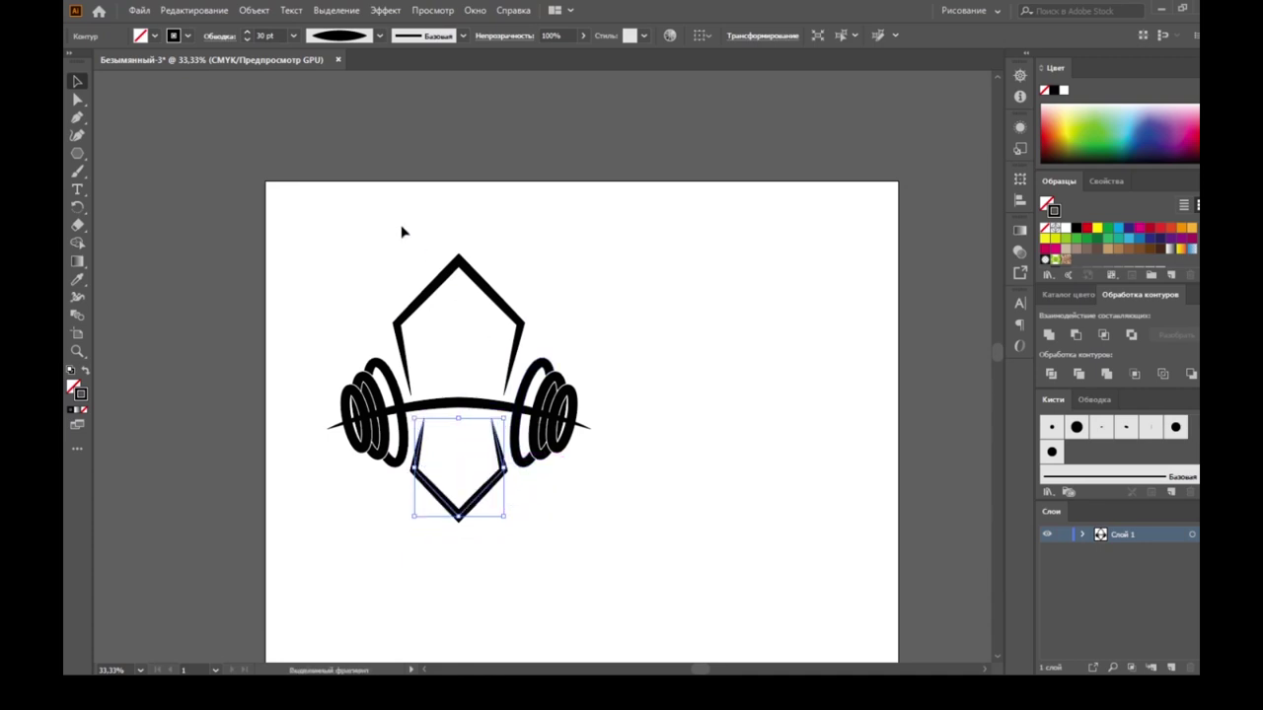
click(247, 39)
click(247, 39)
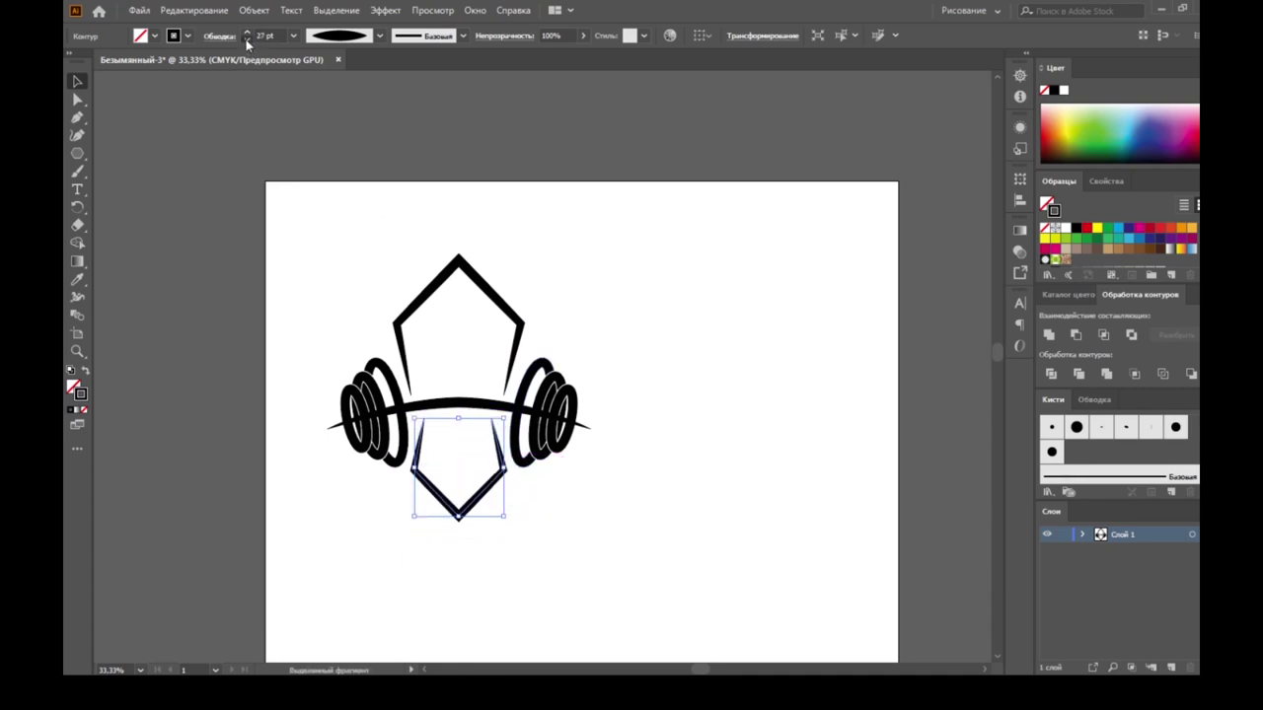
click(246, 39)
click(247, 39)
click(246, 40)
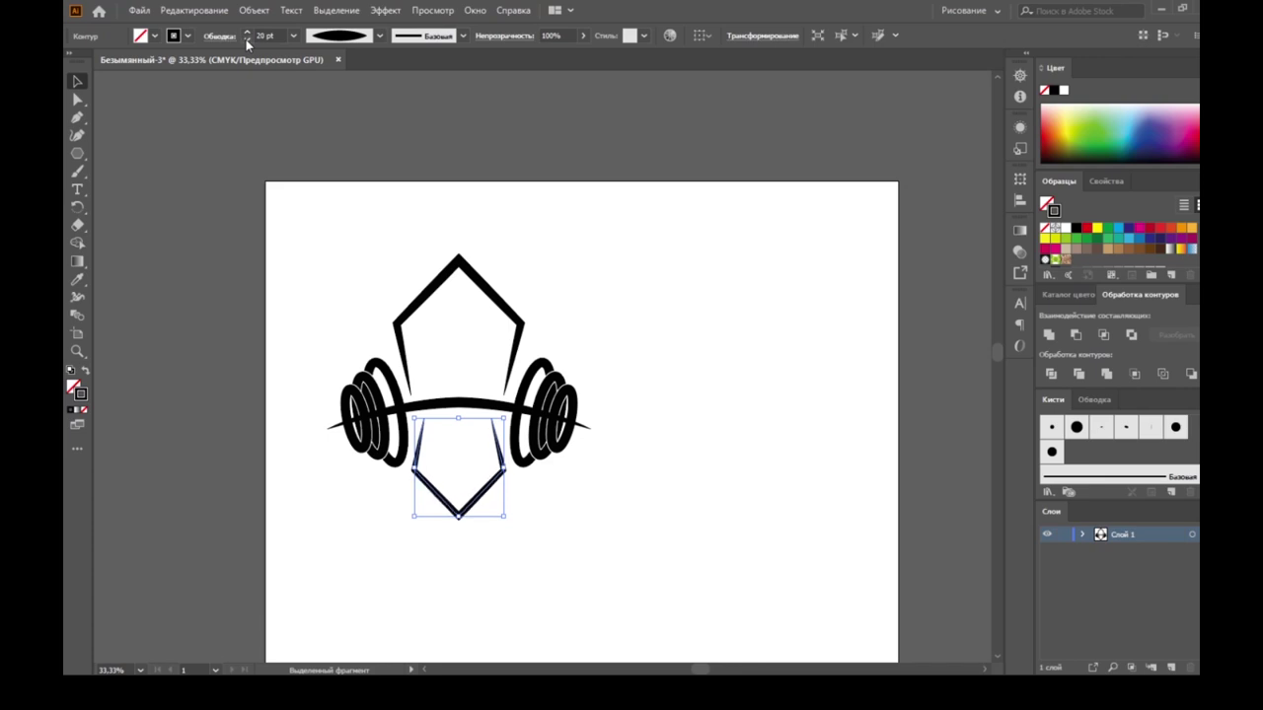
click(335, 239)
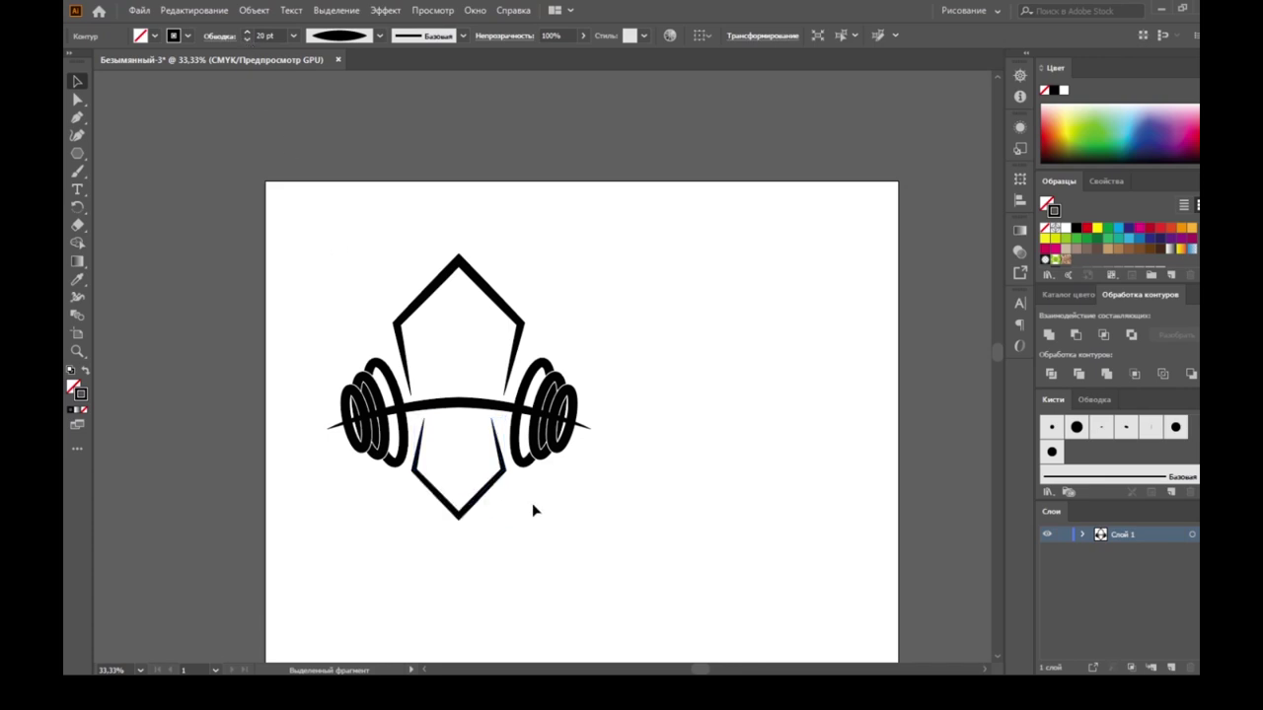
click(477, 503)
key(Up)
key(Up)
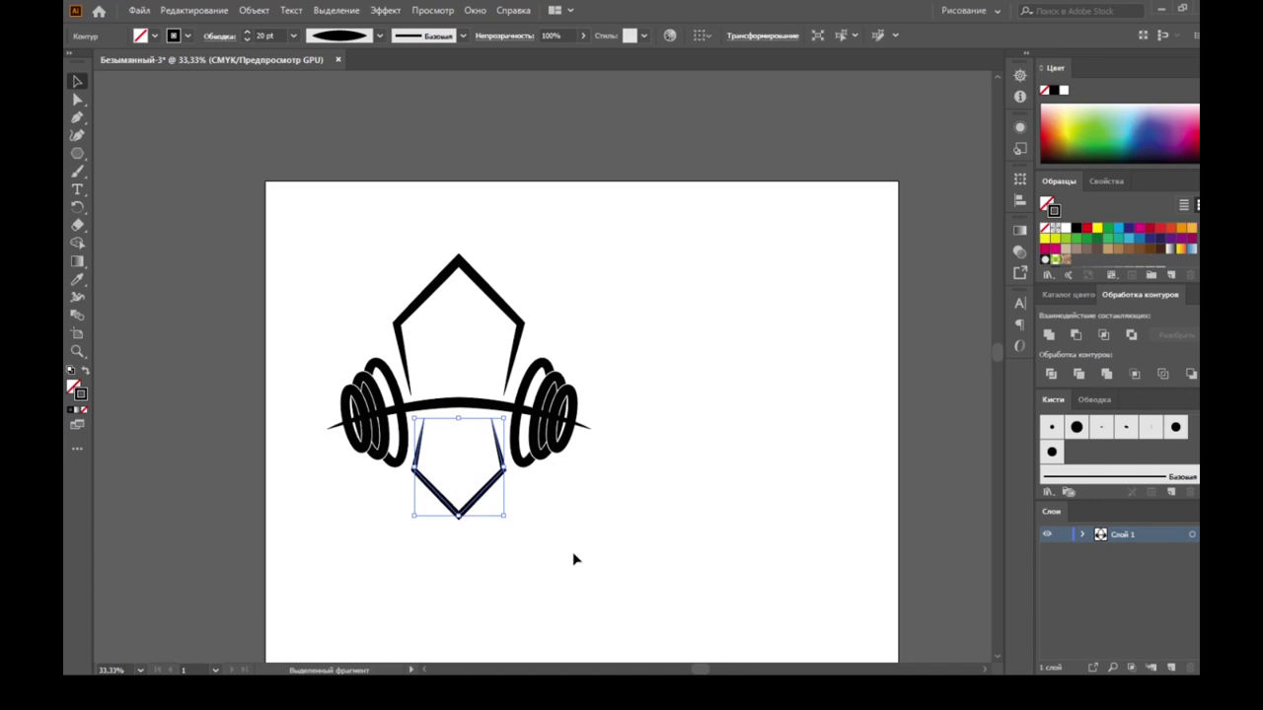
key(Up)
key(Up)
key(Up)
key(Up)
key(Up)
key(Up)
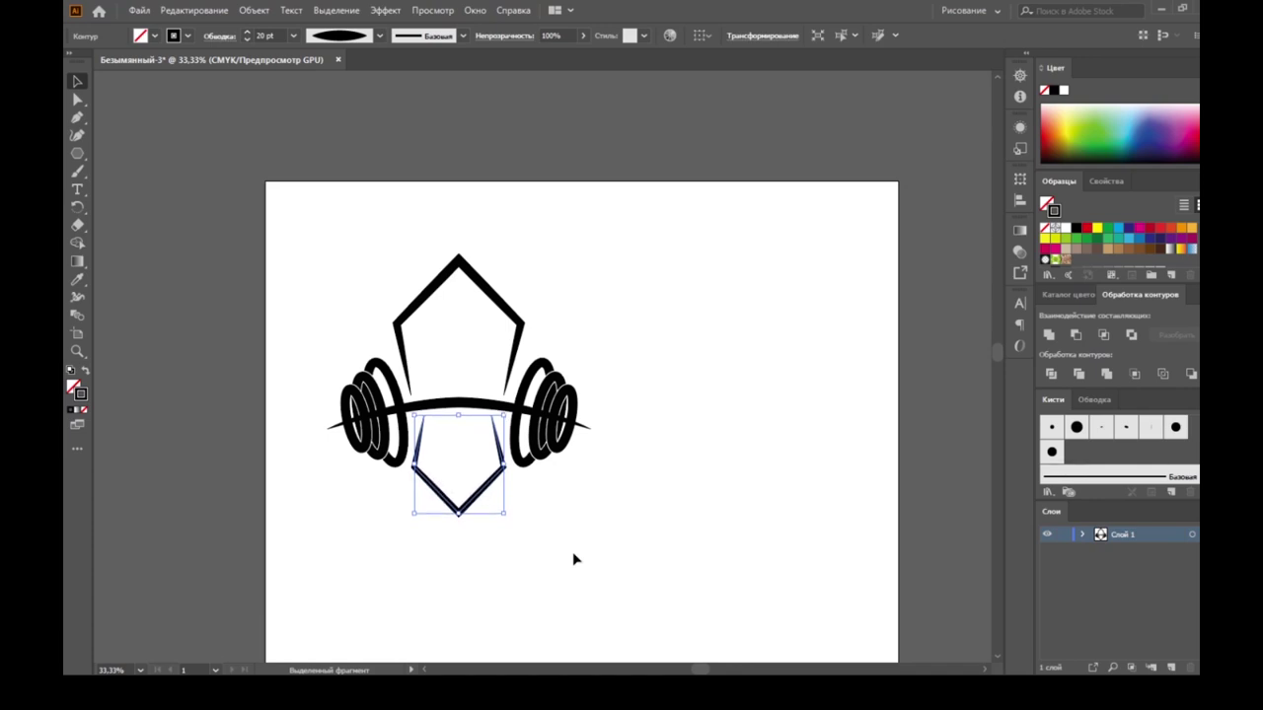
click(572, 553)
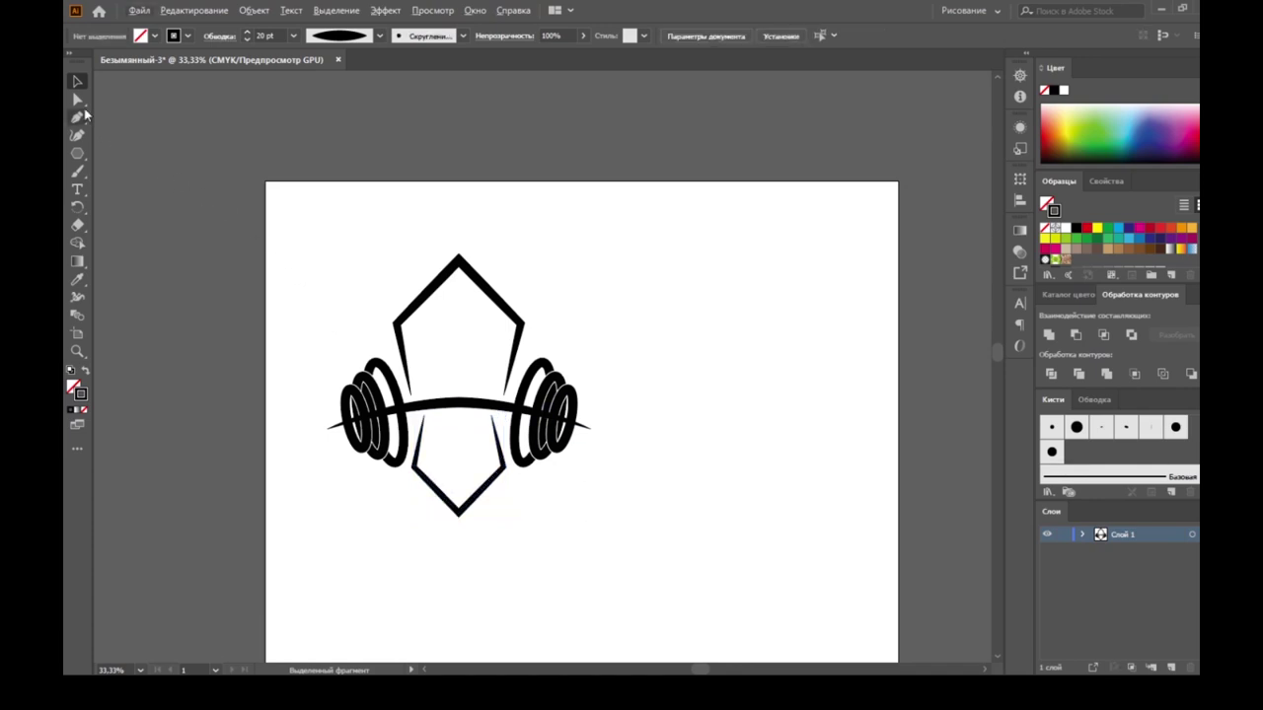
Step: Select the whole logo, move it up and left, and scale it down
drag(339, 245, 610, 527)
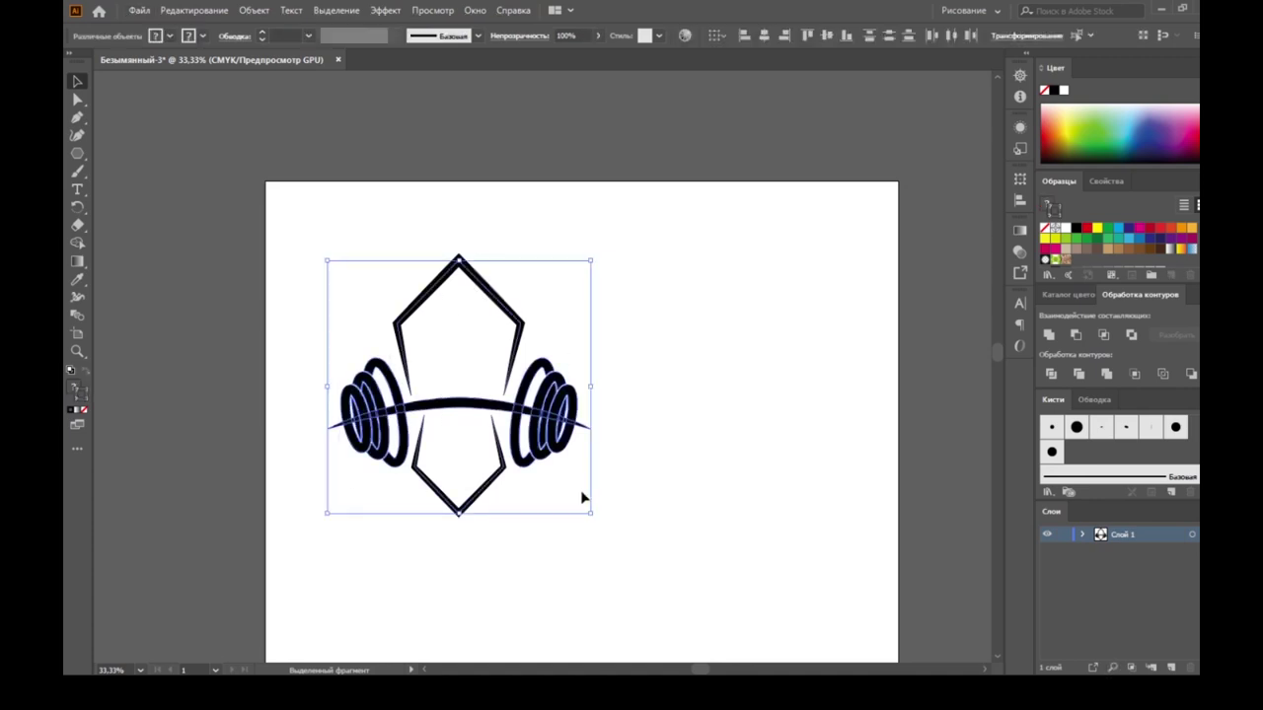
mouse_move(565, 426)
mouse_down()
mouse_move(537, 383)
mouse_move(523, 414)
mouse_up()
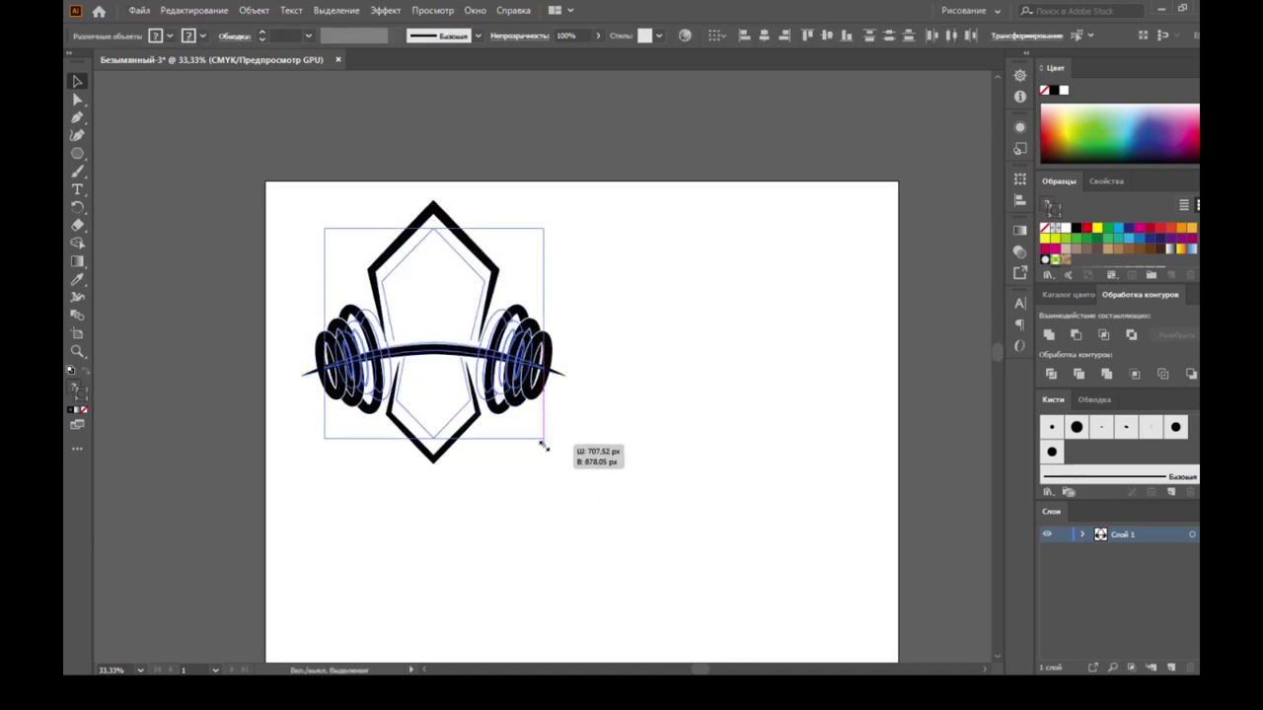
mouse_move(567, 460)
mouse_down()
mouse_move(523, 438)
mouse_move(519, 416)
mouse_up()
click(512, 453)
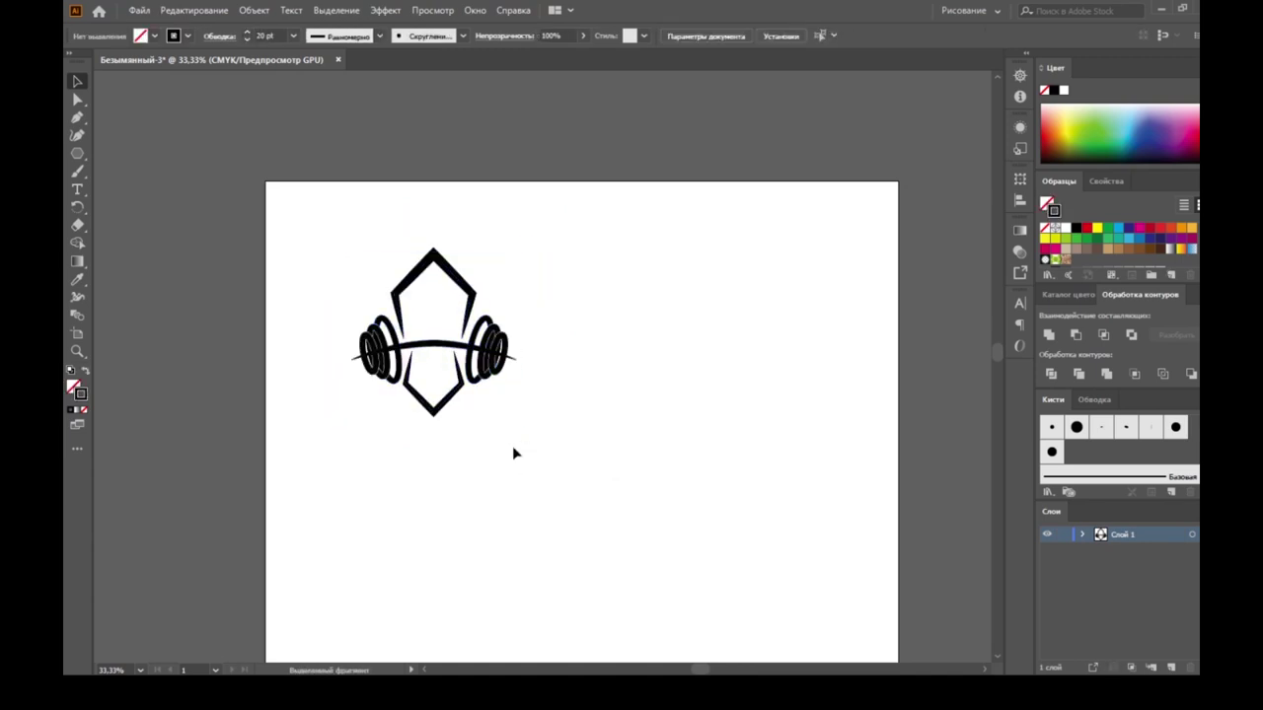
scroll(401, 316, up, 2)
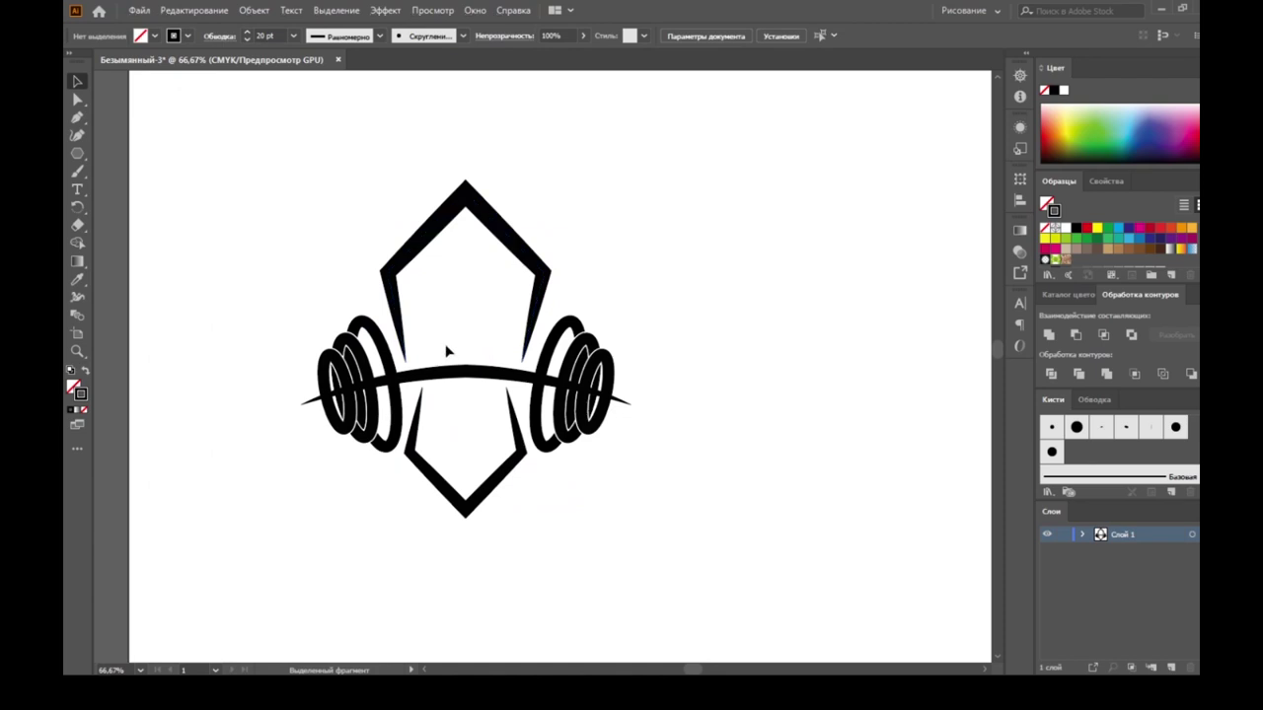